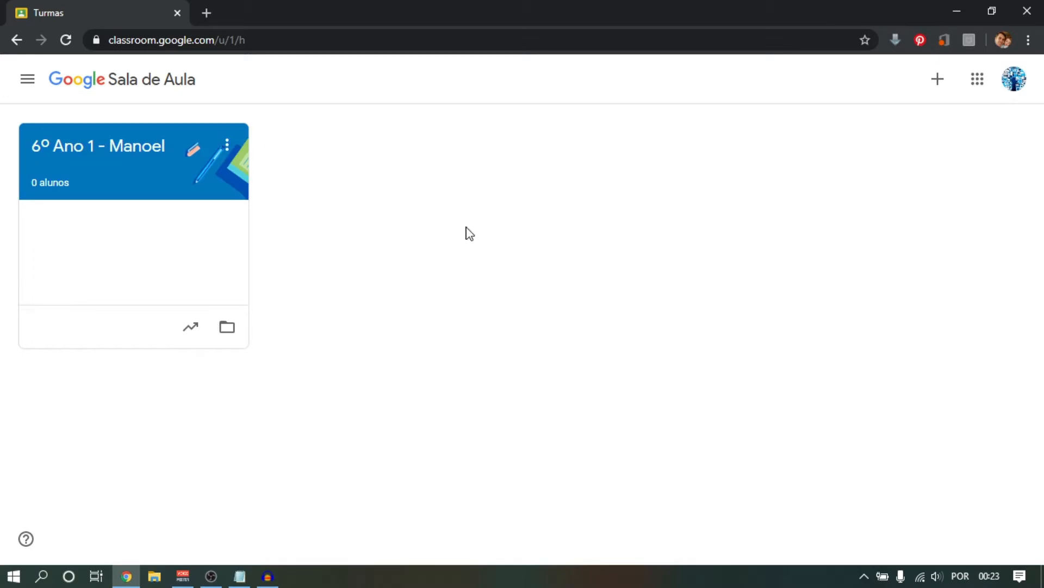
Open the 6º Ano 1 class and draft the announcement "Olá alunos do 6º ano! Sejam bem-vindos ao Google Classroom." for all students.
click(121, 155)
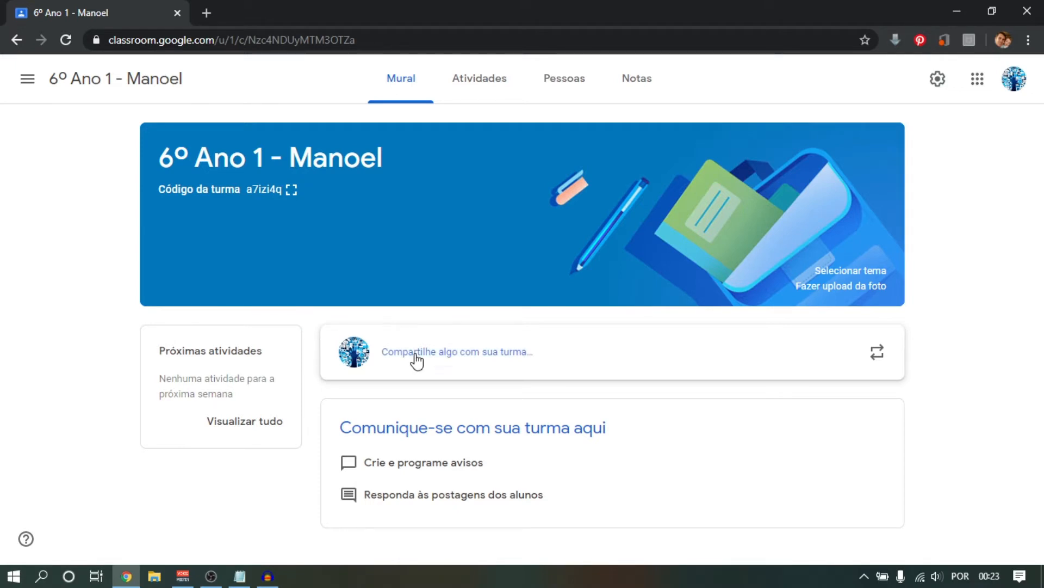
click(497, 357)
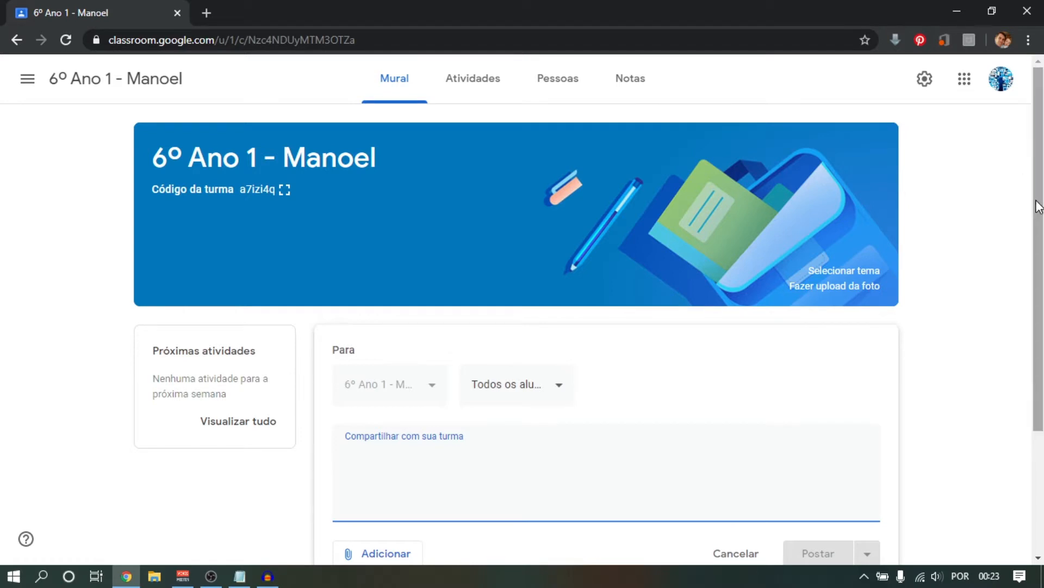
drag(1035, 208, 1035, 275)
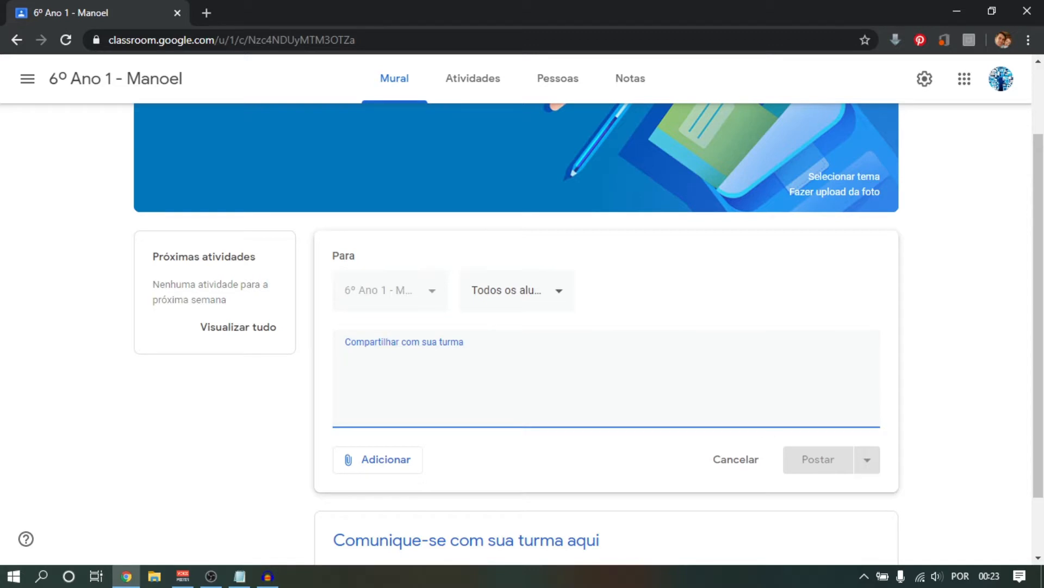
key(alt+Tab)
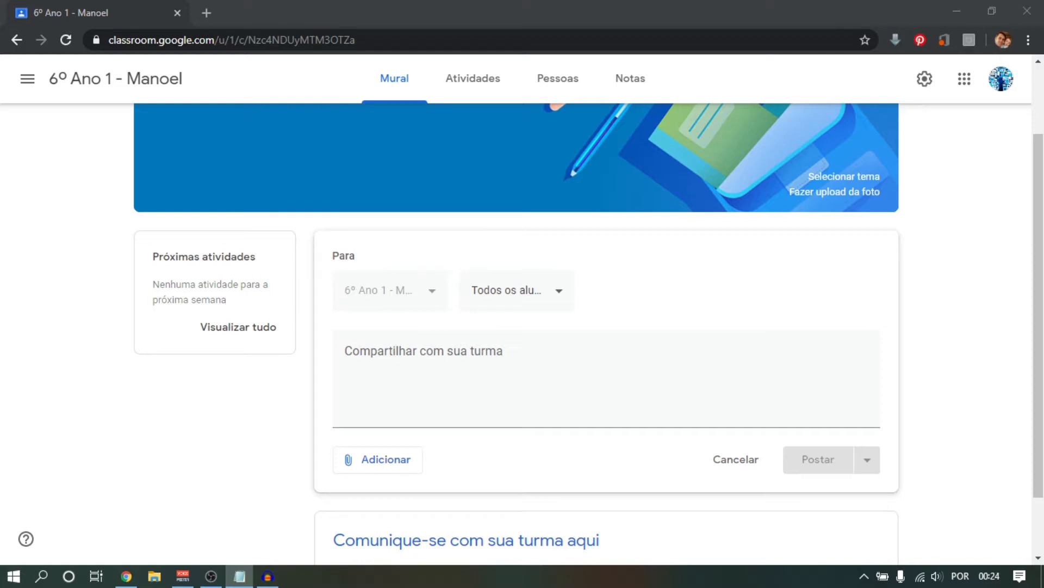
click(544, 346)
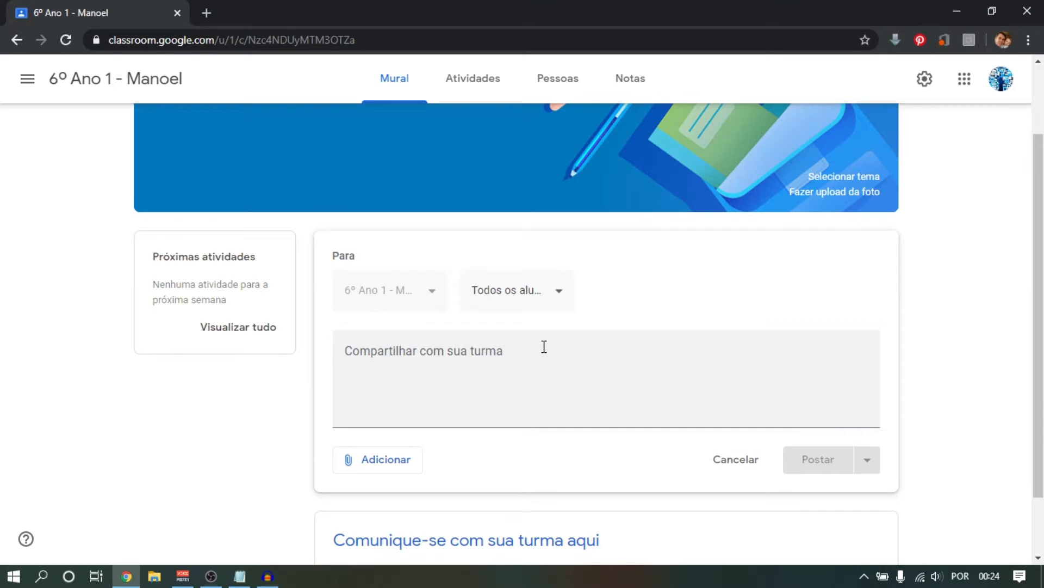
click(525, 354)
text(Olá alunos do 6º ano! Sejam bem-vindos ao Google Classroom.)
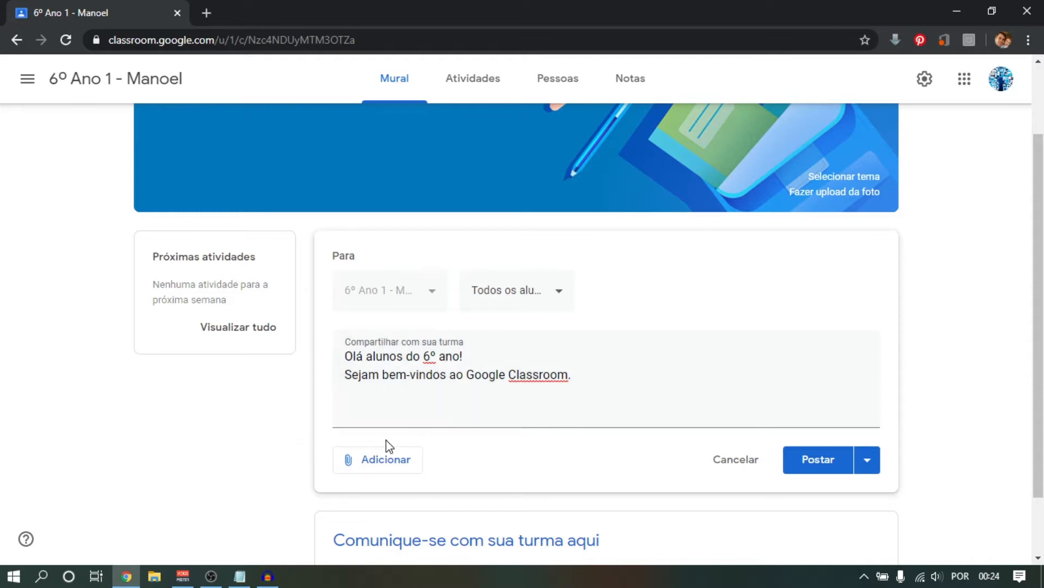
Schedule the class announcement for 29 April 2020 at 08:00.
click(370, 463)
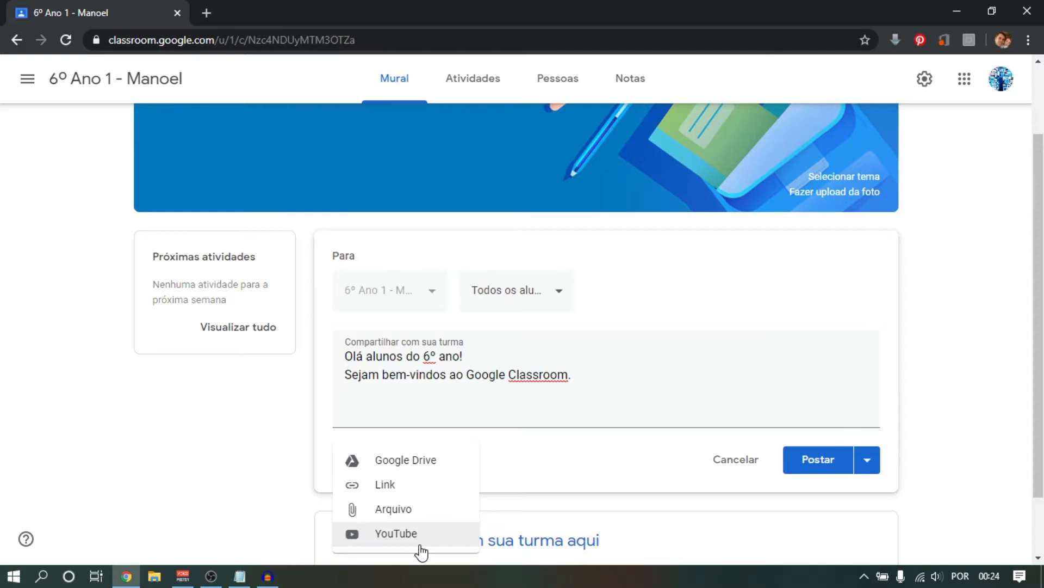
click(663, 460)
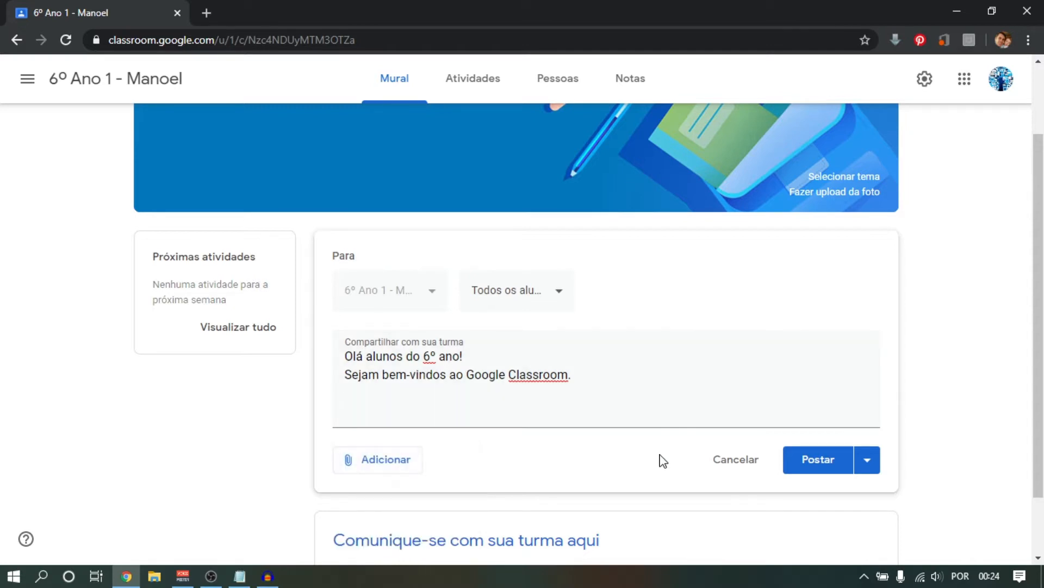
click(870, 462)
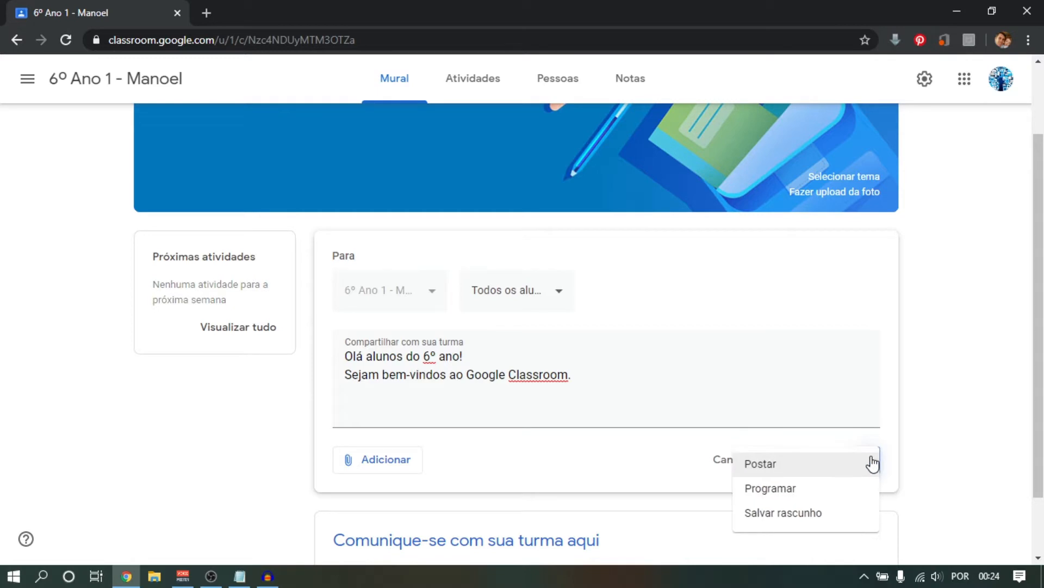
click(866, 496)
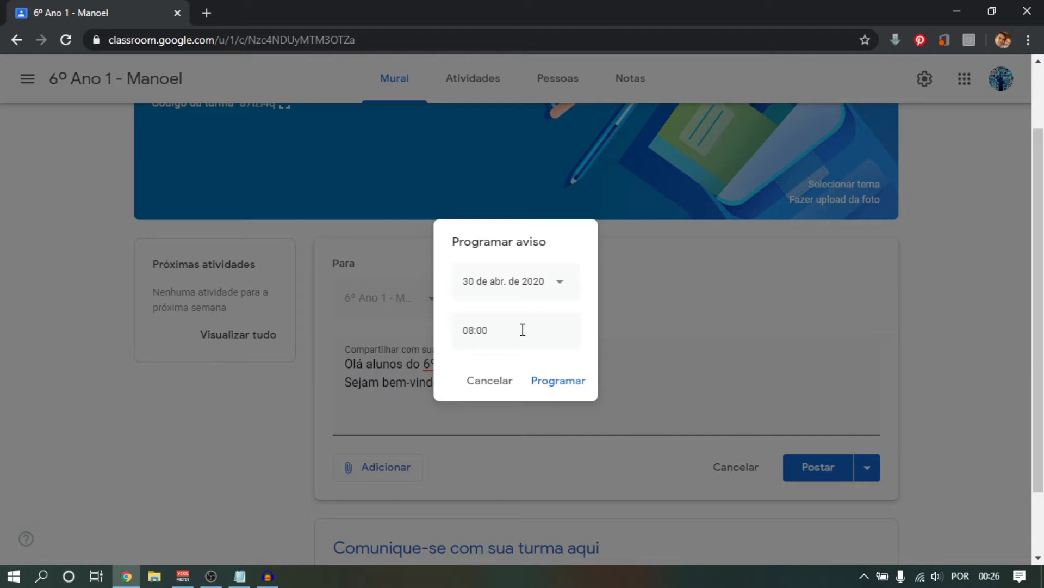
click(506, 296)
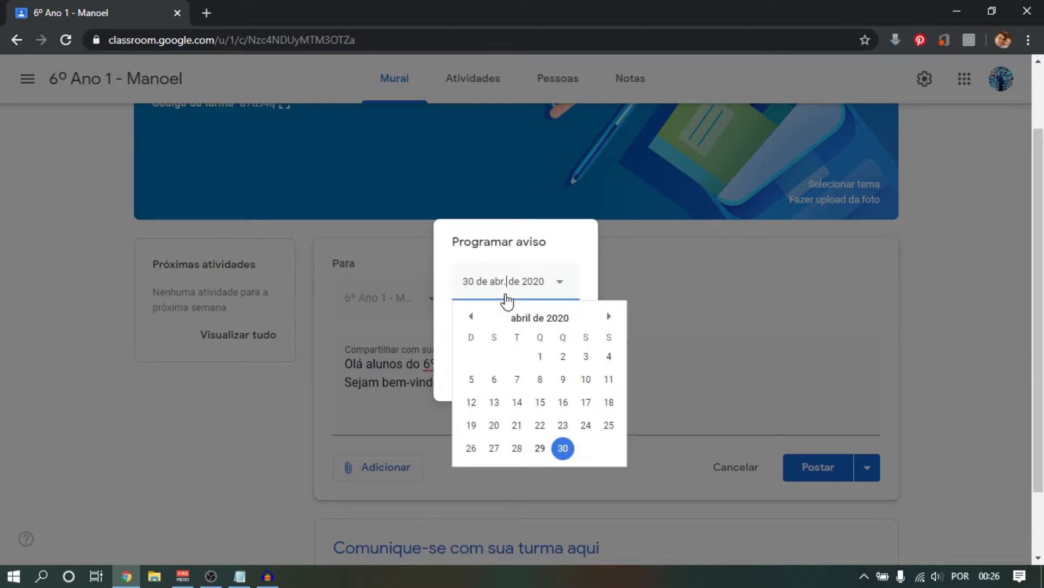
click(532, 449)
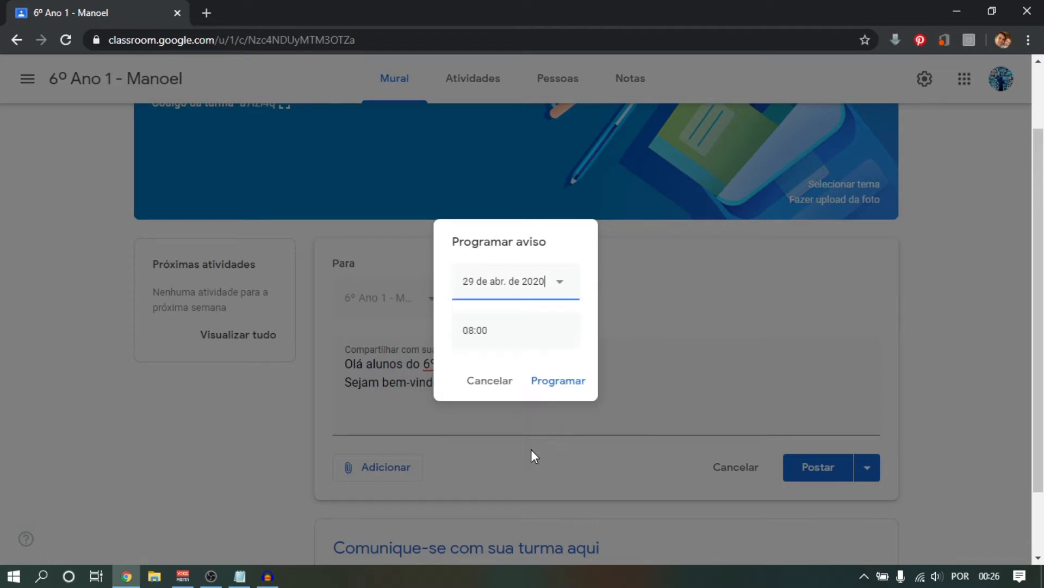
click(552, 384)
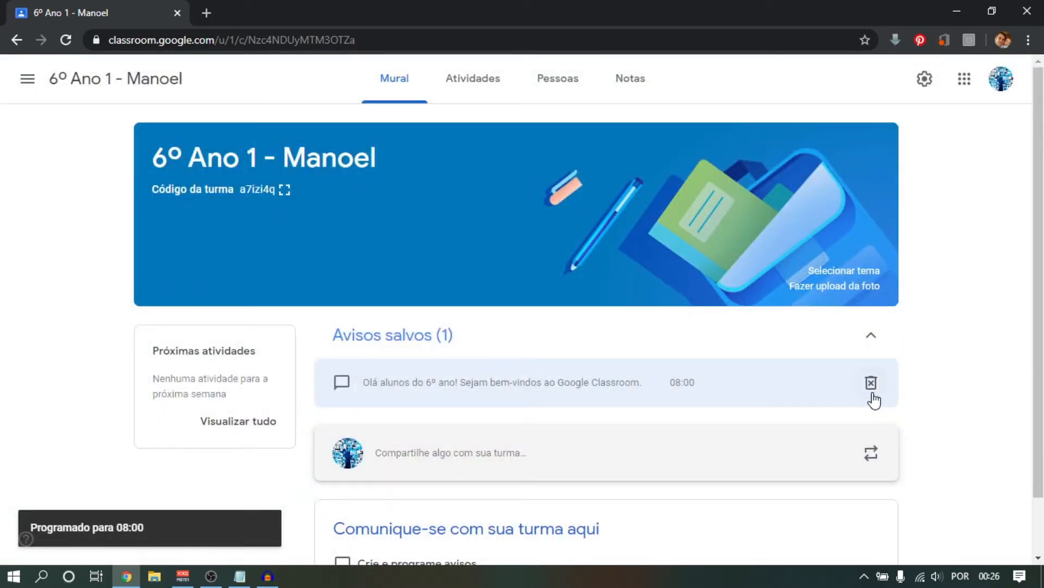
Reopen the saved announcement, remove its schedule and post it to the class immediately.
click(815, 384)
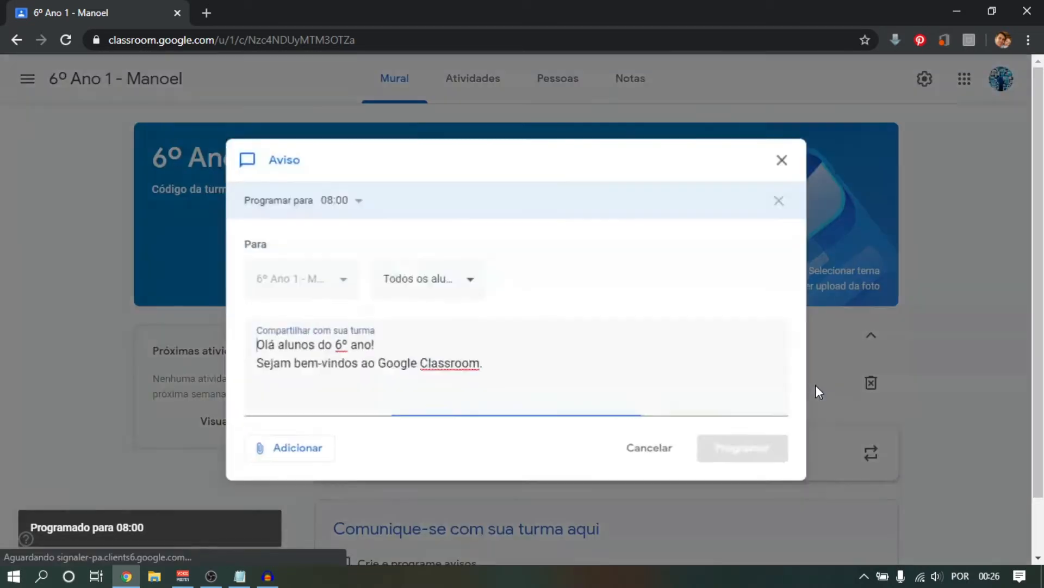
click(359, 207)
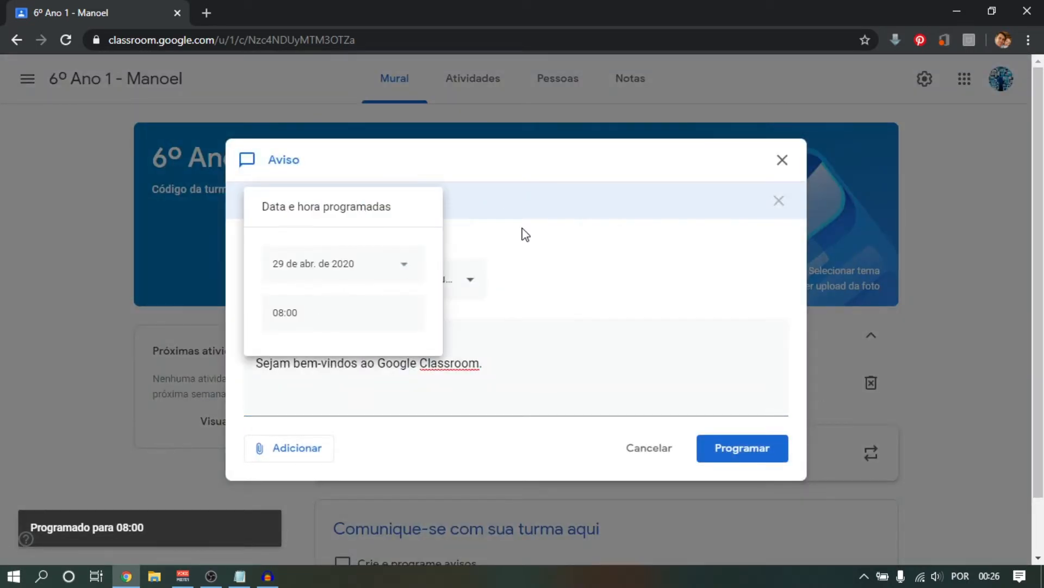
click(780, 206)
click(779, 204)
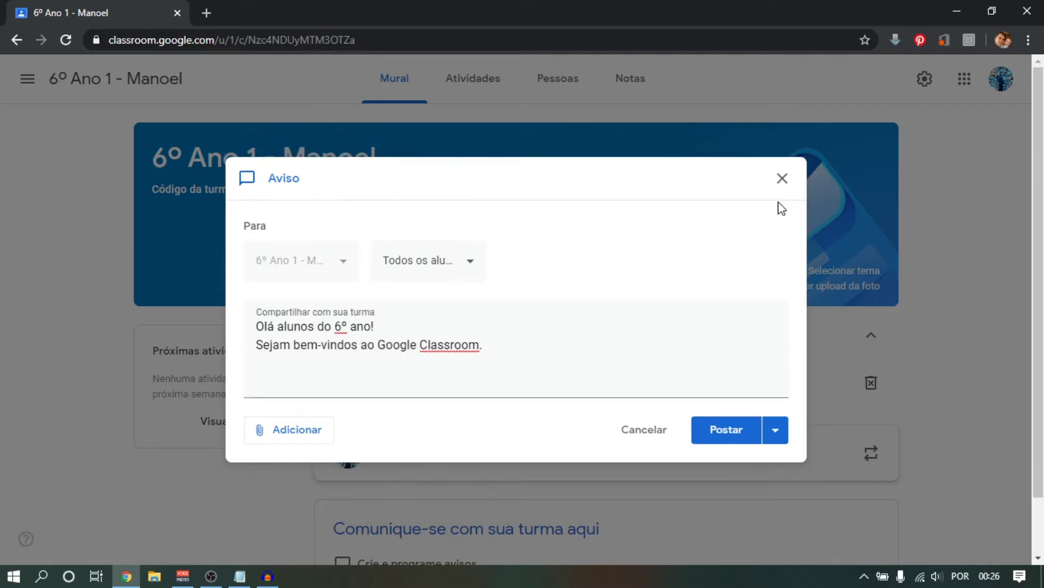
click(723, 435)
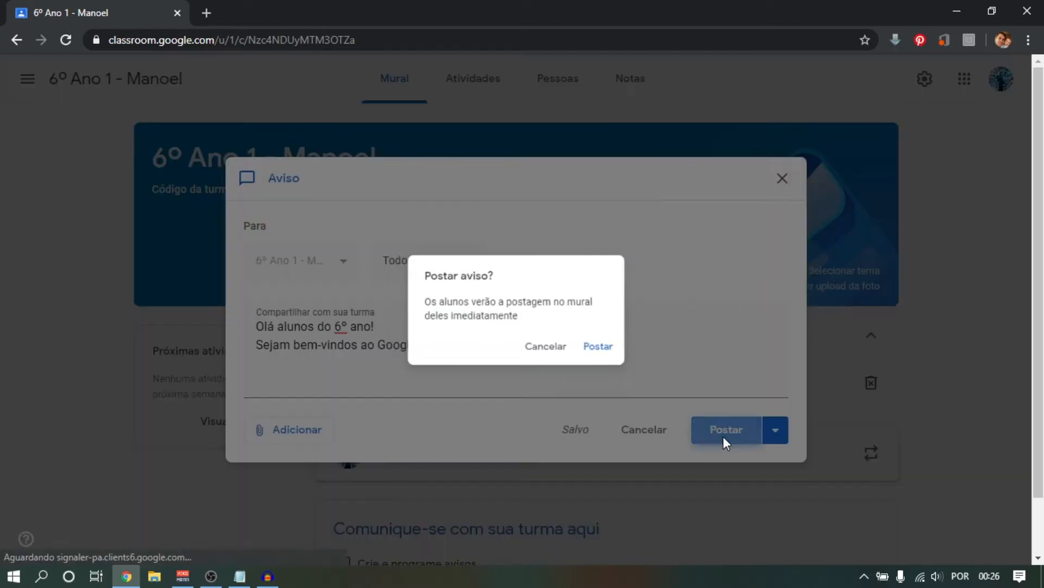
click(599, 359)
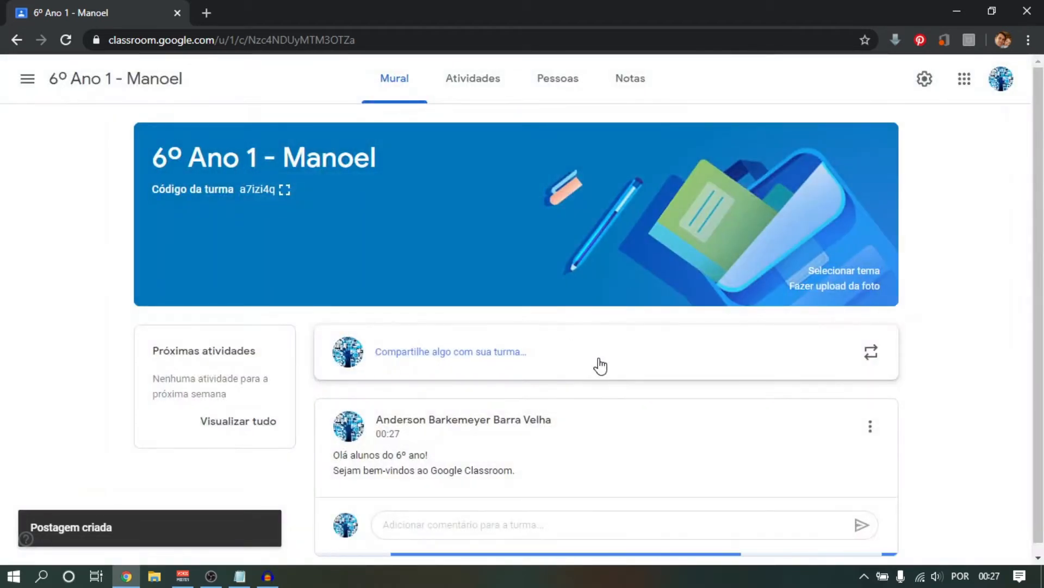
scroll(1041, 333, down, 1)
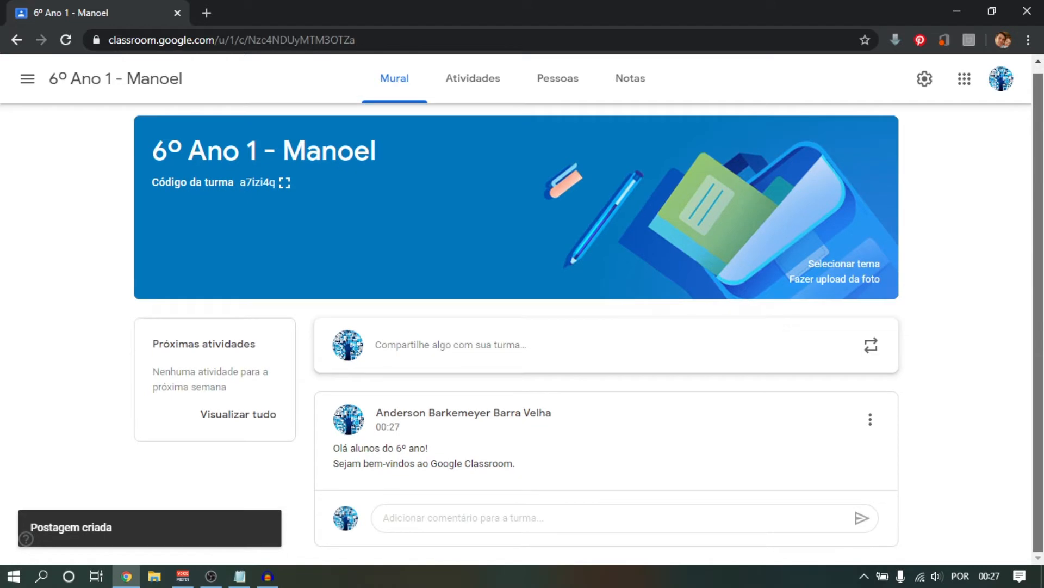
click(590, 517)
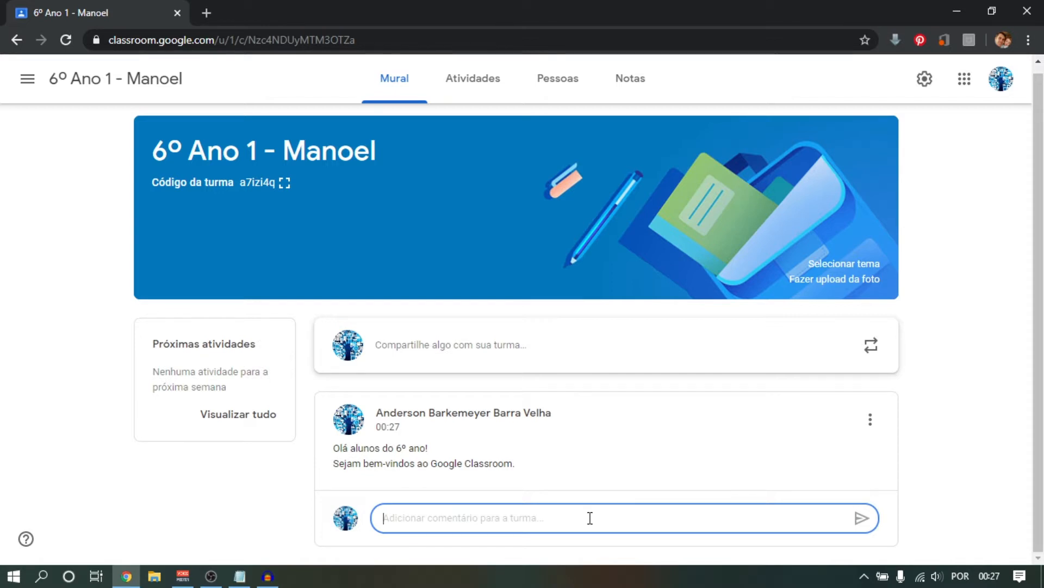
Add a topic named "História" to the class's activities.
click(472, 78)
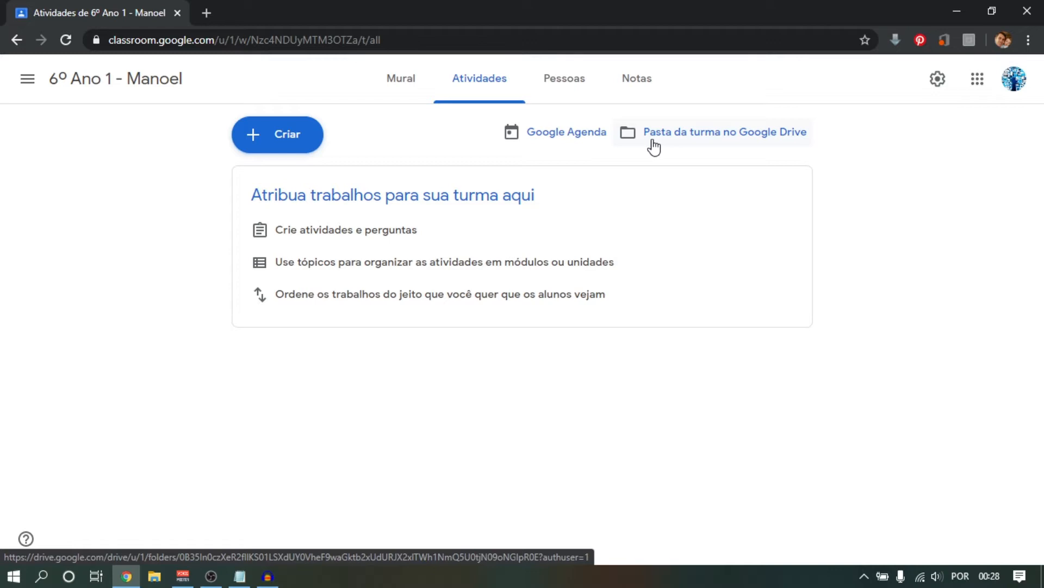
click(321, 142)
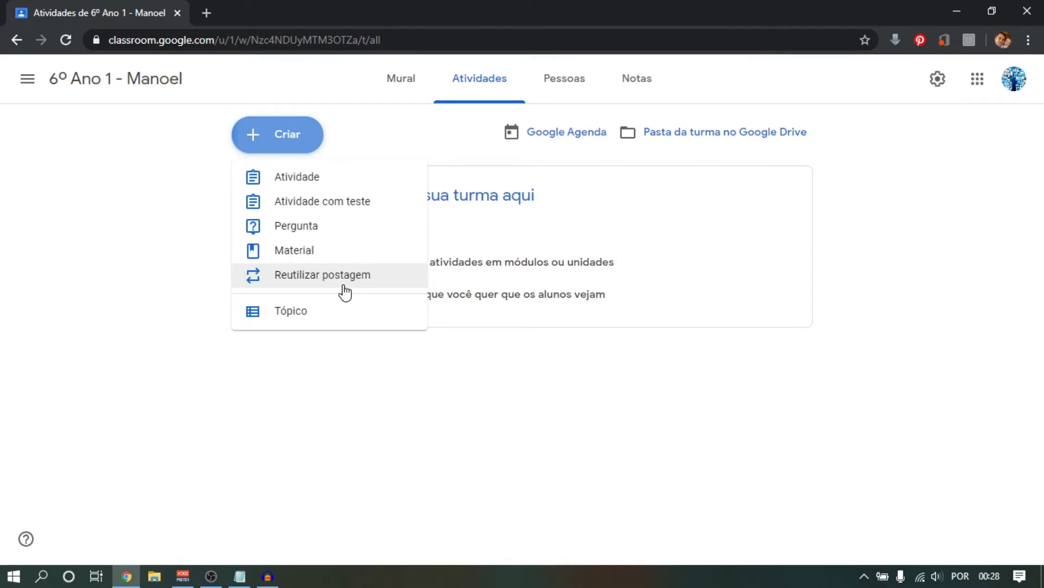
click(338, 321)
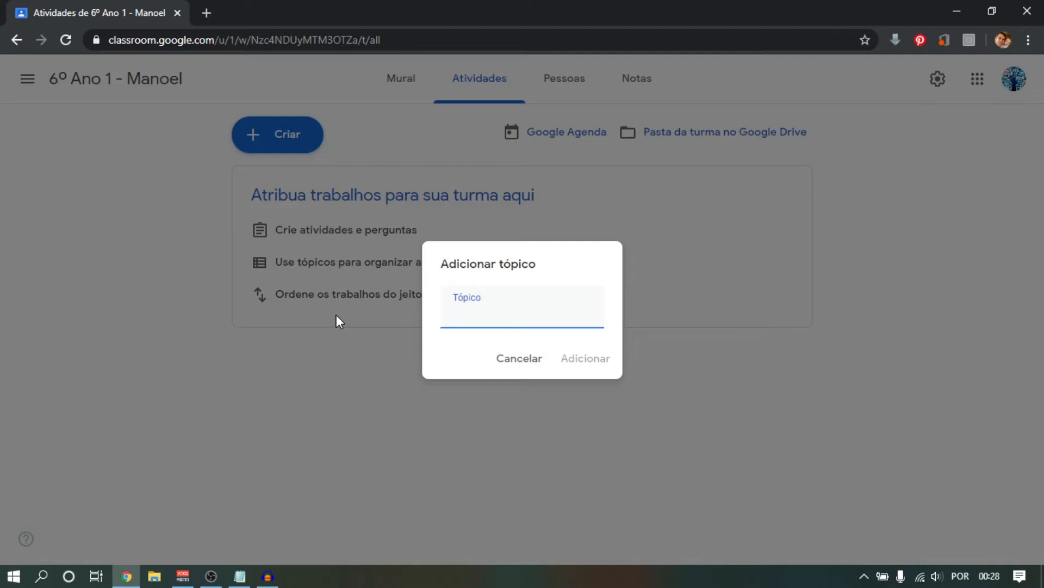
text(História)
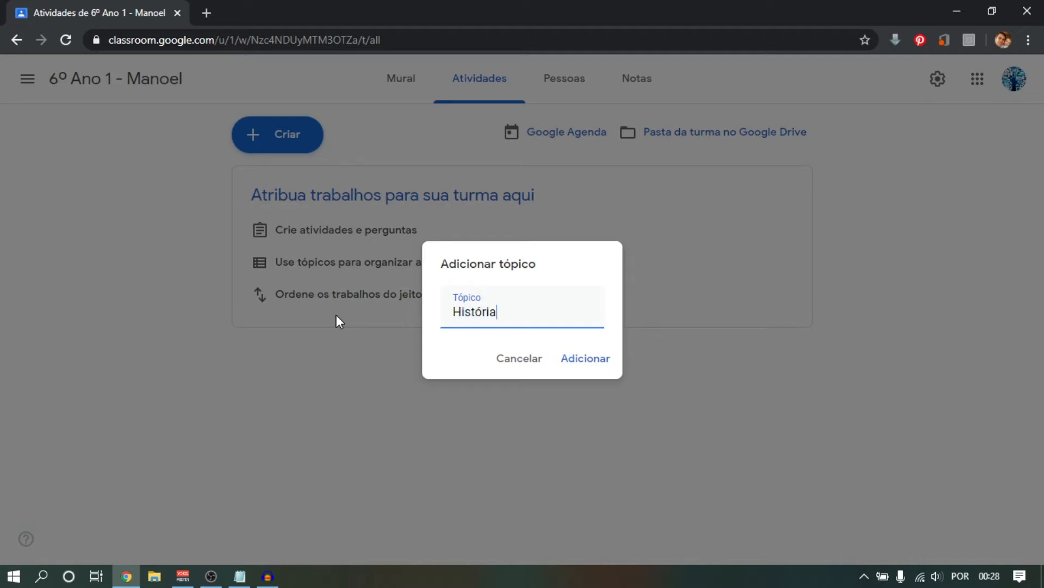
click(579, 357)
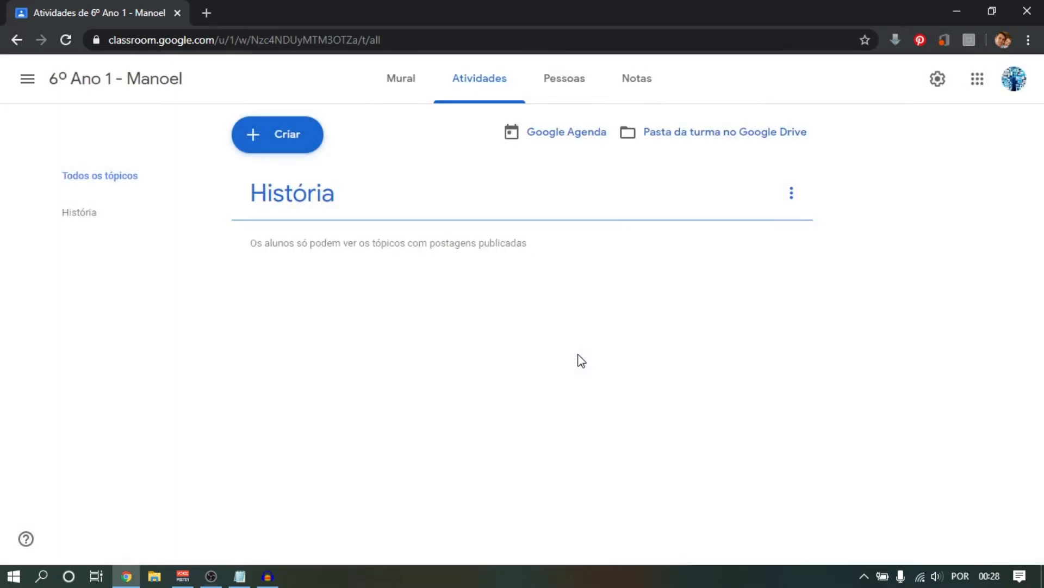
Add a second activity topic named "Matemática".
click(305, 140)
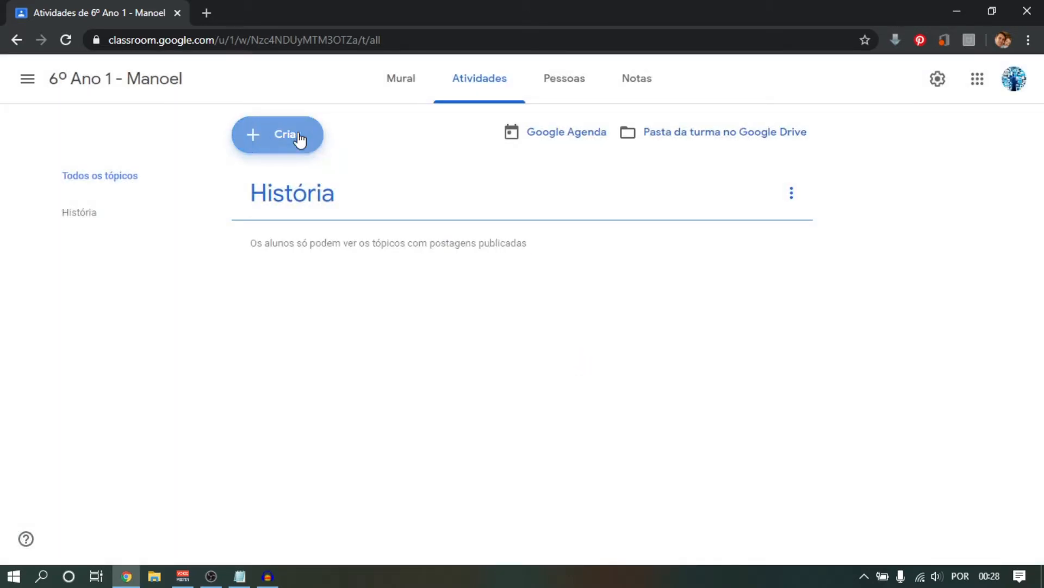
click(301, 311)
text(Matemátic)
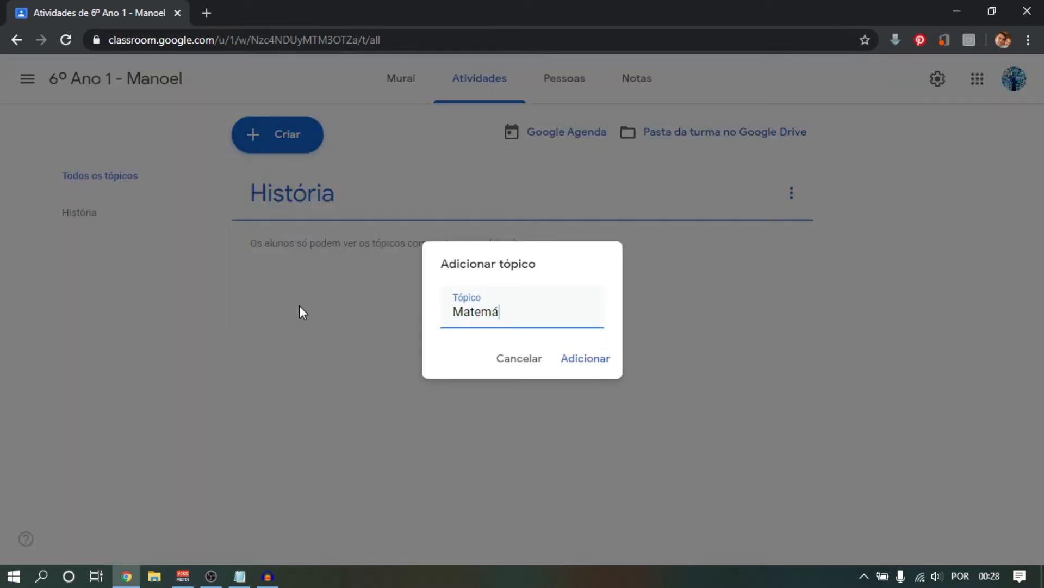
text(a)
click(593, 360)
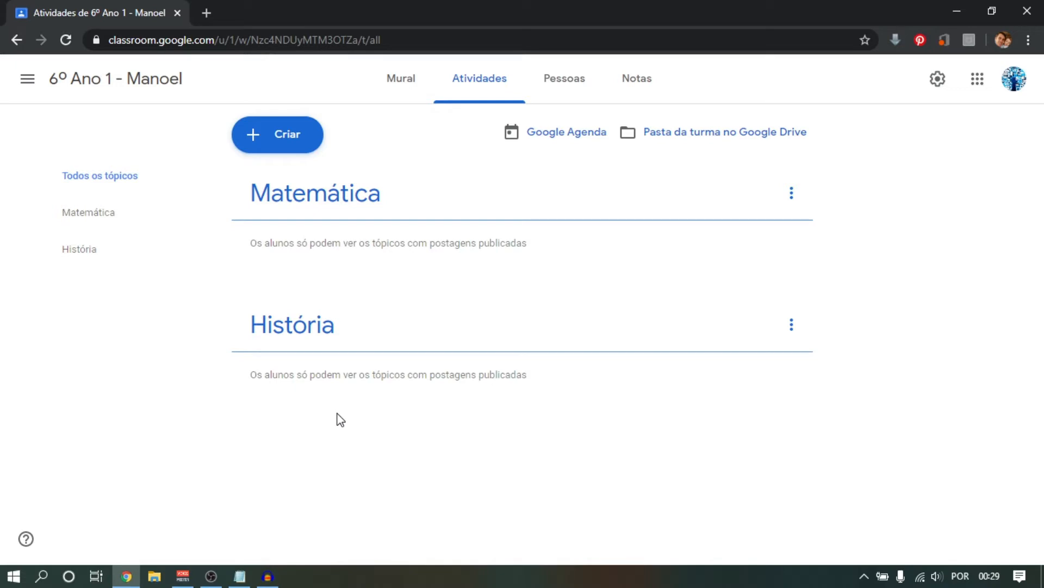
Start an assignment titled "Guerra do Contestado" with instructions for a forum comparing the painting below with the reality lived during the war.
click(288, 145)
click(293, 182)
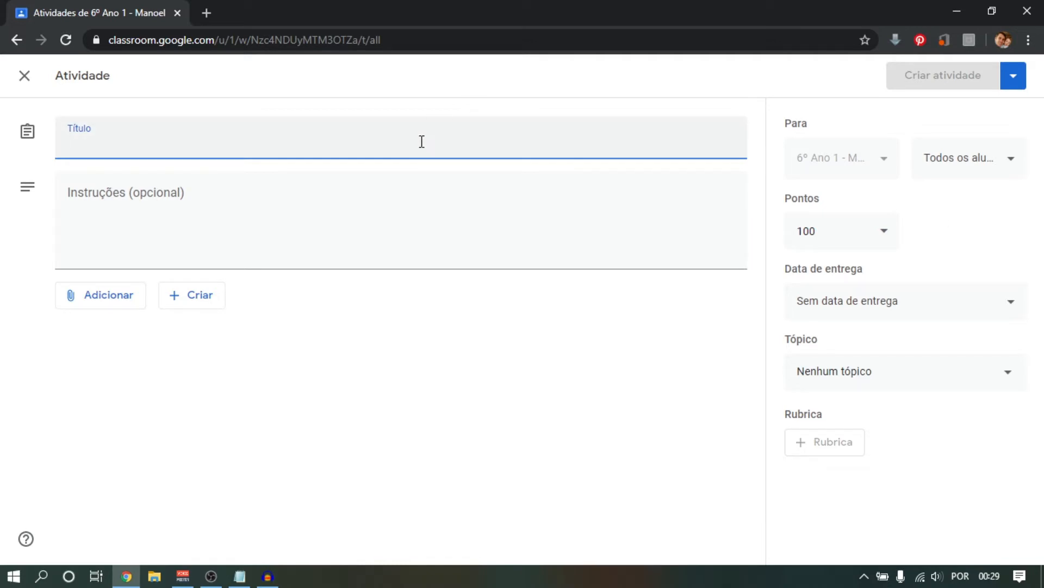
text(Guerra do Contestado)
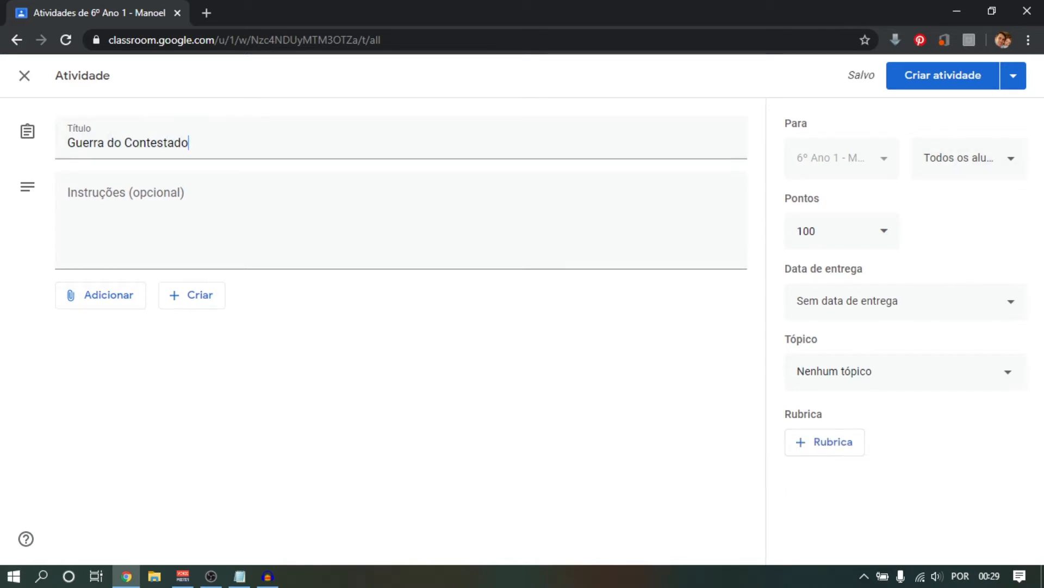
click(276, 204)
text(Olá! Nesta atividade vamos realizar um fórum, onde cada aluno deverá colocar sua visão acerca da pintura abaixo, comparando-a com a realidade vivida no decorrer da guerra do contestado. Você também pode comentar a opinião de seu colega!)
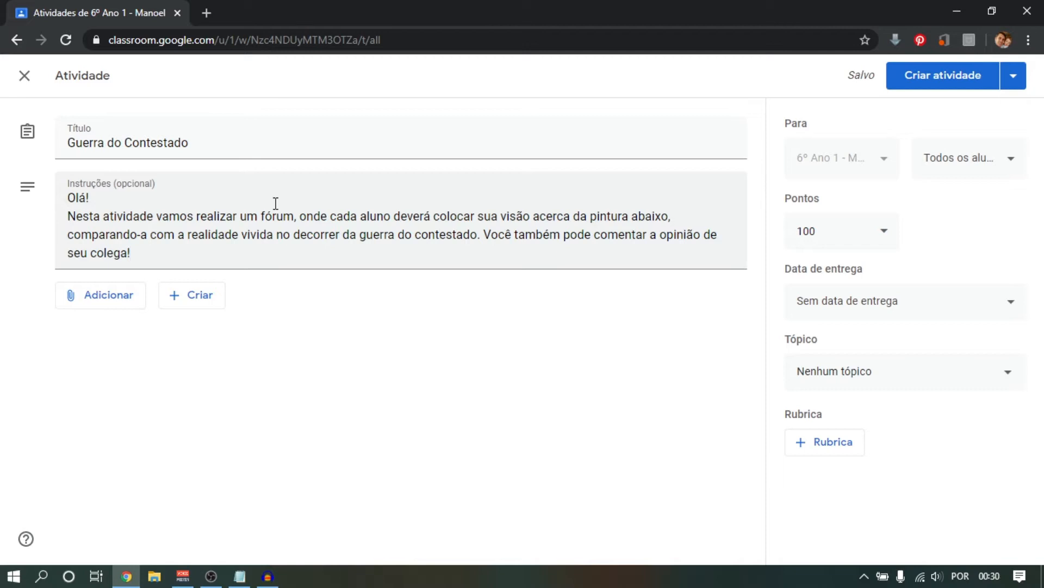
Search Google Images for "guerra do contestado" in a new tab and bring up the options for copying a result's image address.
click(87, 294)
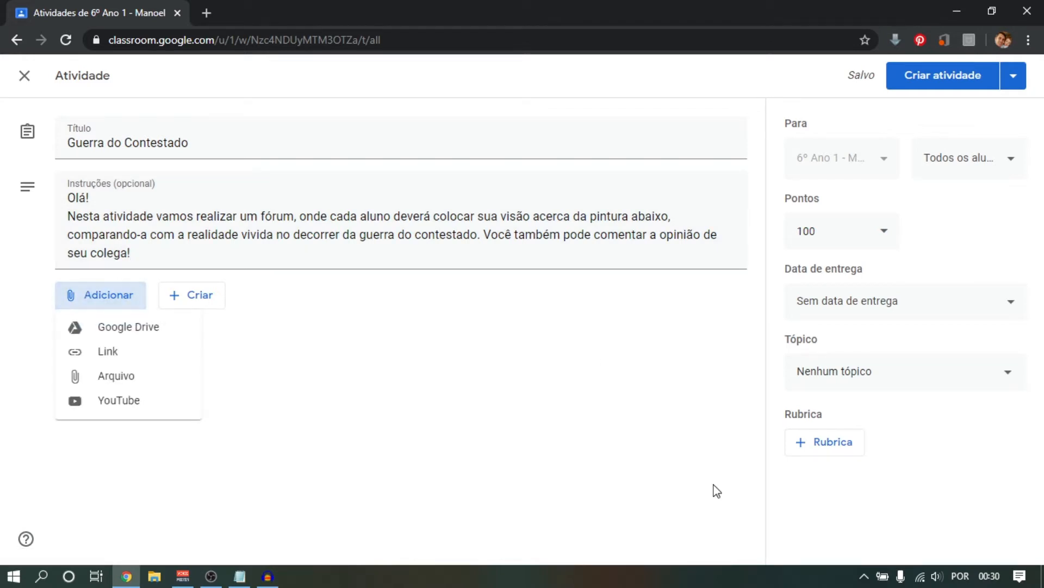
key(alt+Tab)
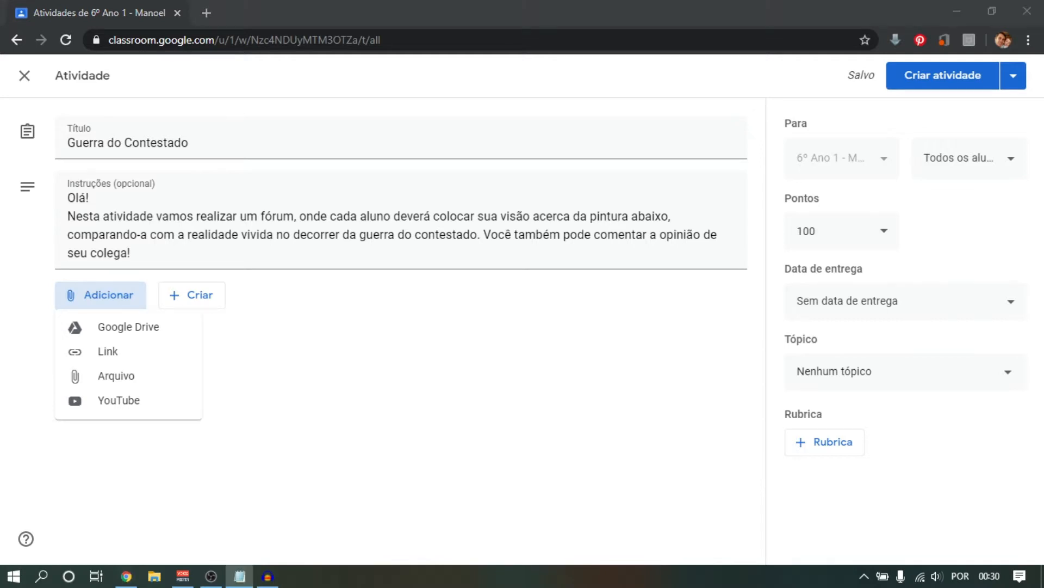
click(207, 12)
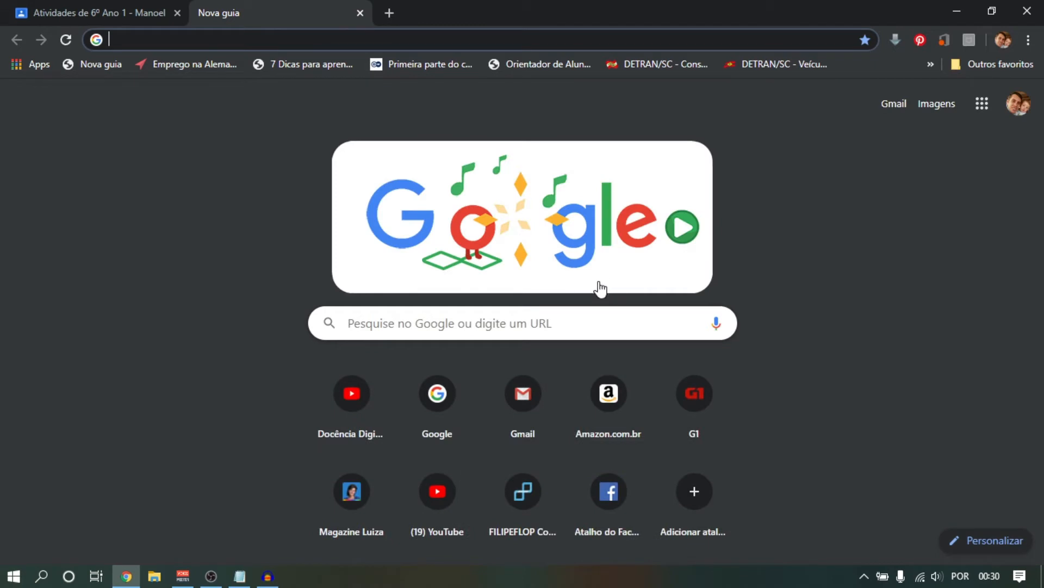
click(504, 327)
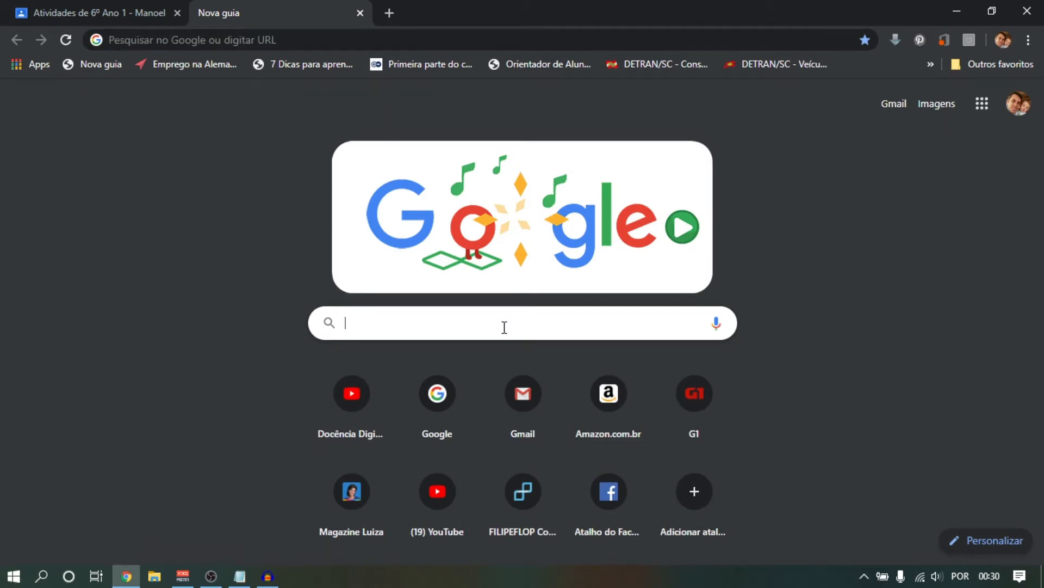
text(guerra e fome)
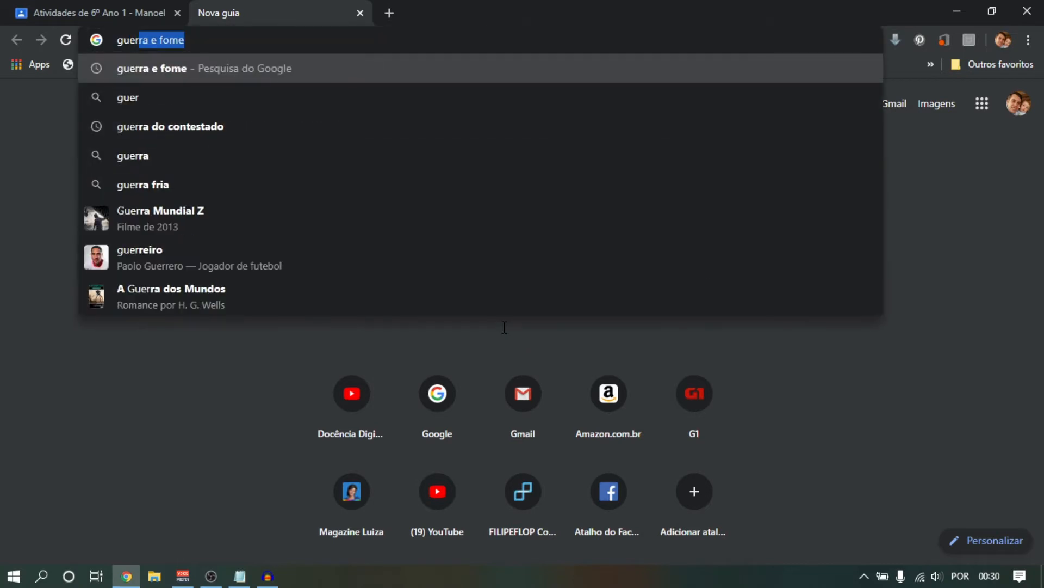
key(Down)
key(Down)
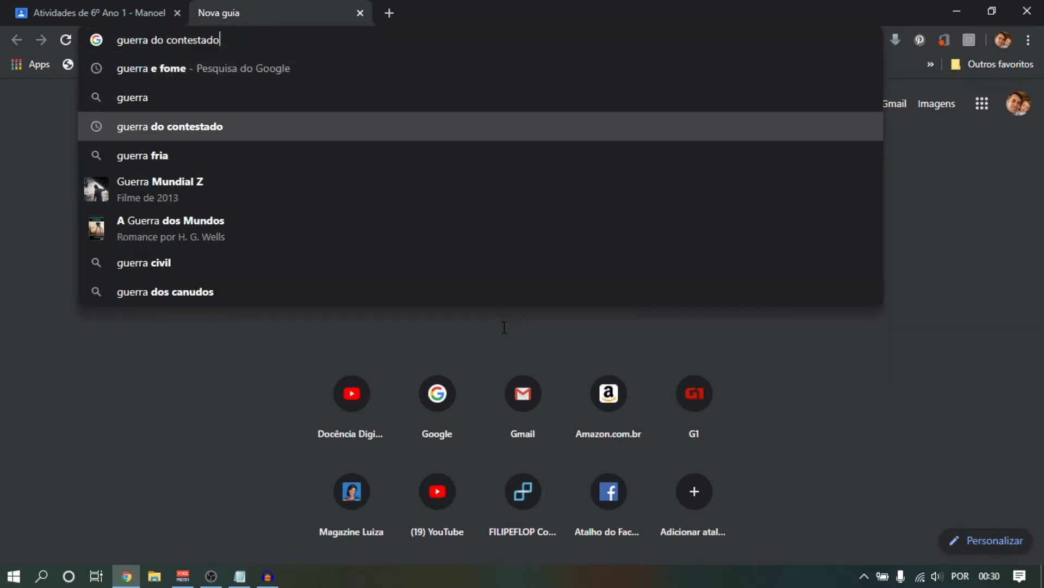
key(Return)
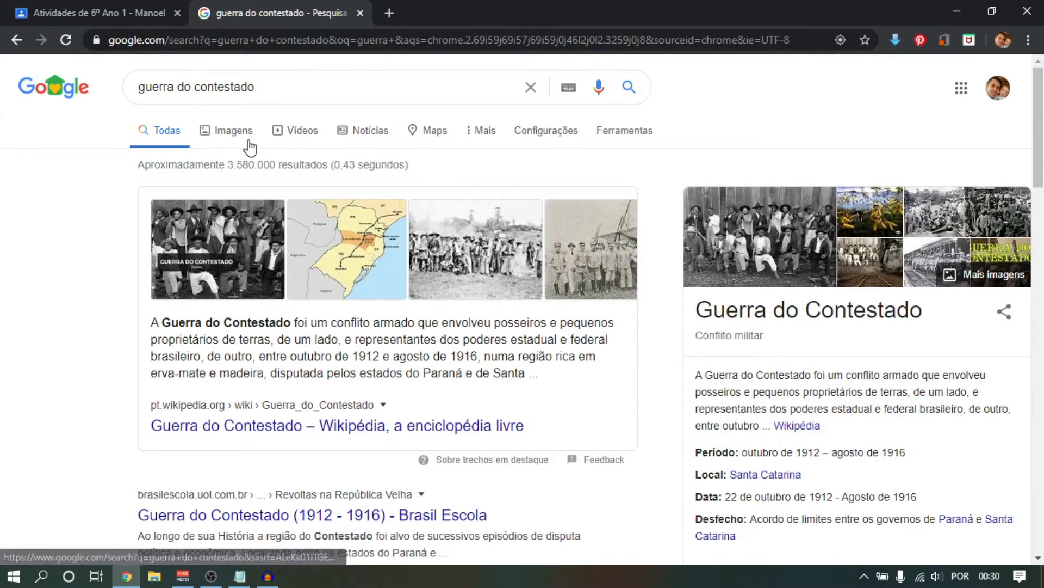
click(247, 139)
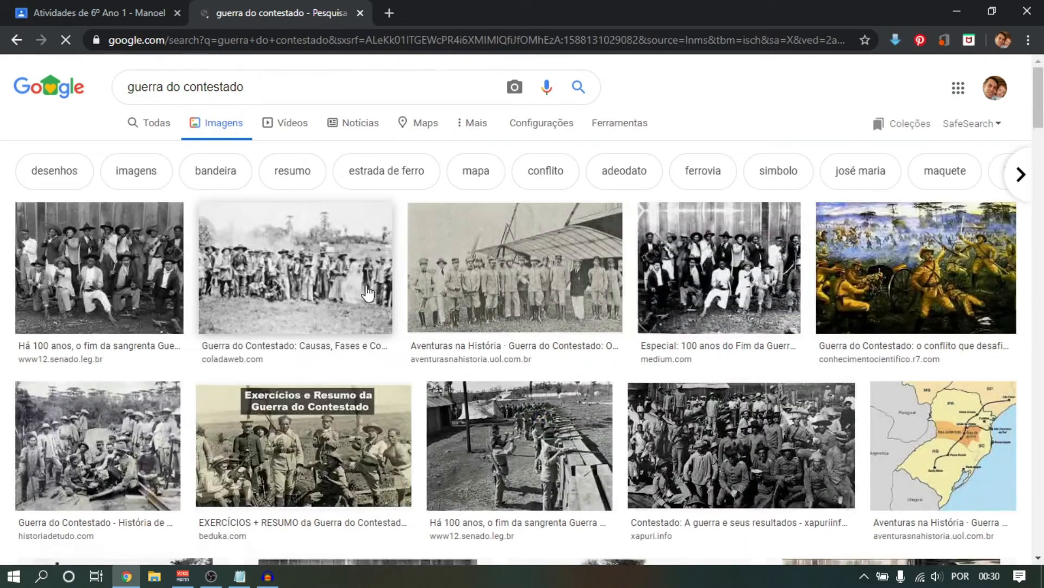
right_click(329, 272)
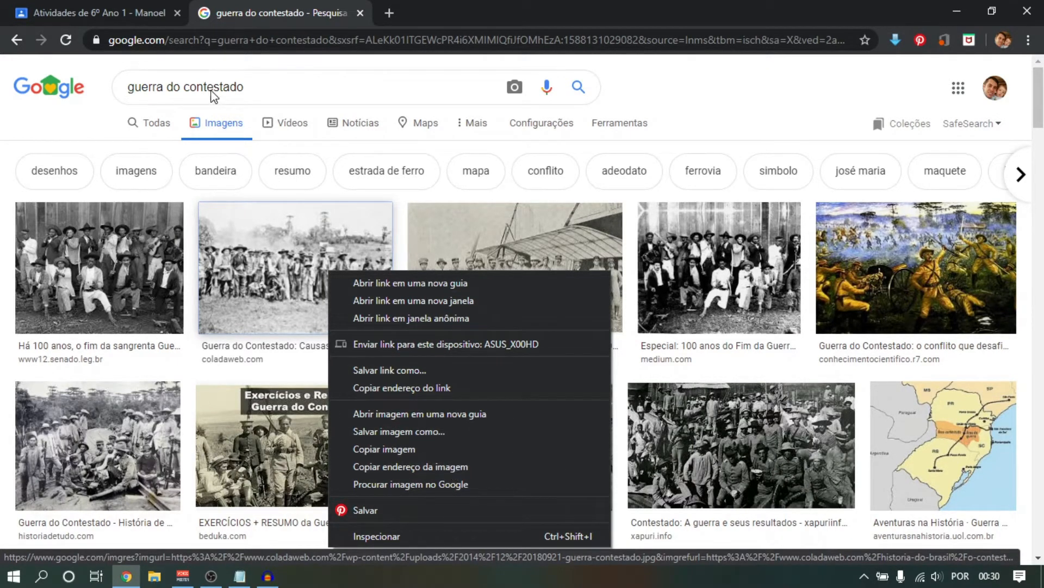
click(117, 11)
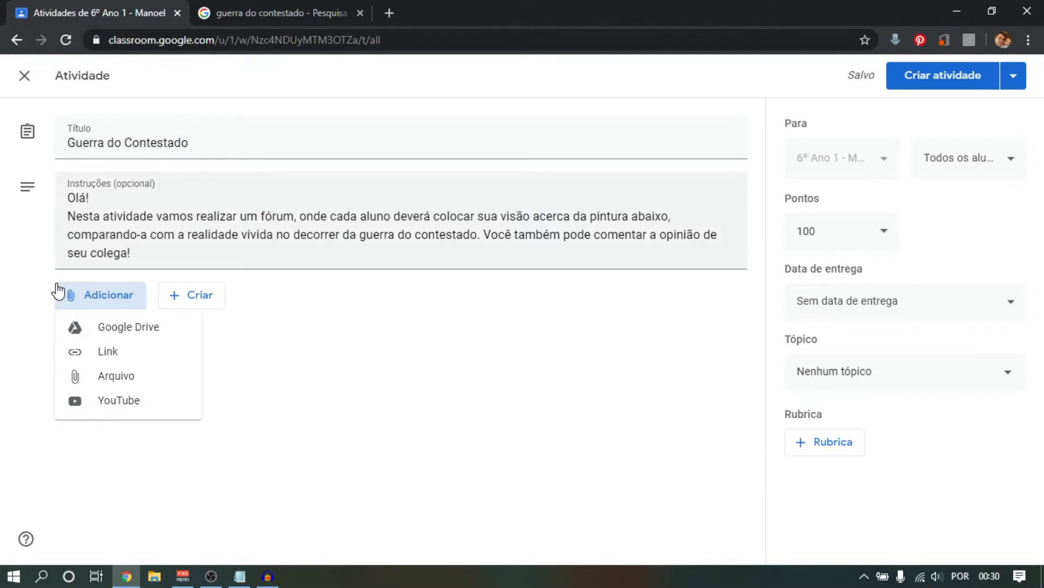
click(112, 349)
key(ctrl+v)
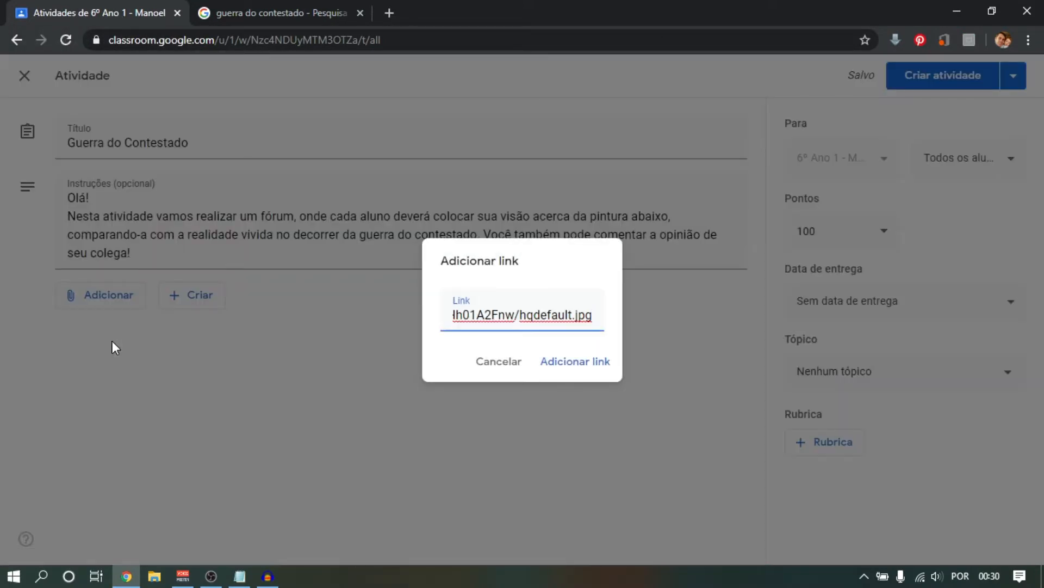
click(591, 364)
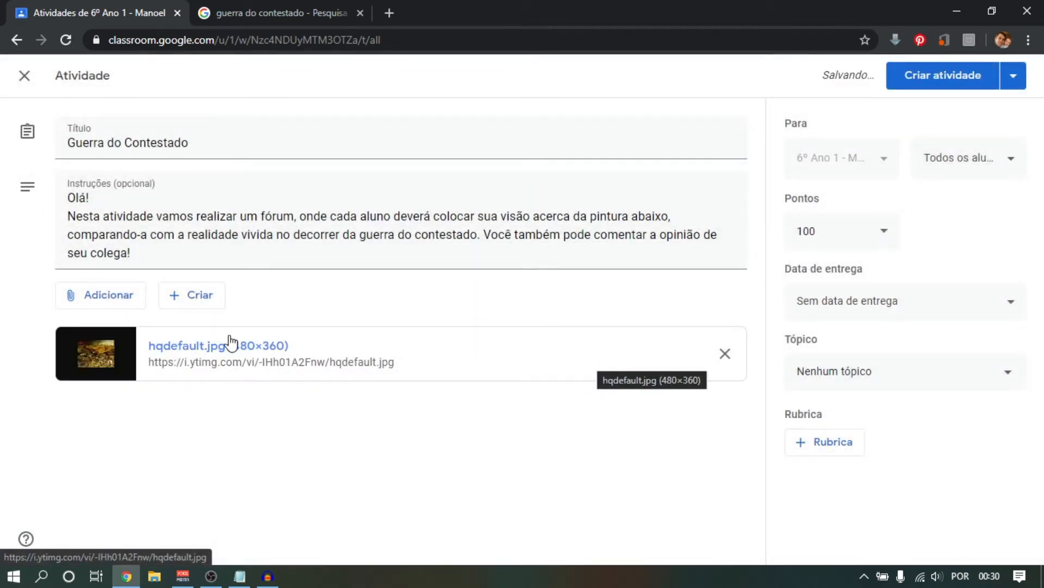
Open the attached painting link to check the image, and close both its tab and the image search tab.
click(325, 364)
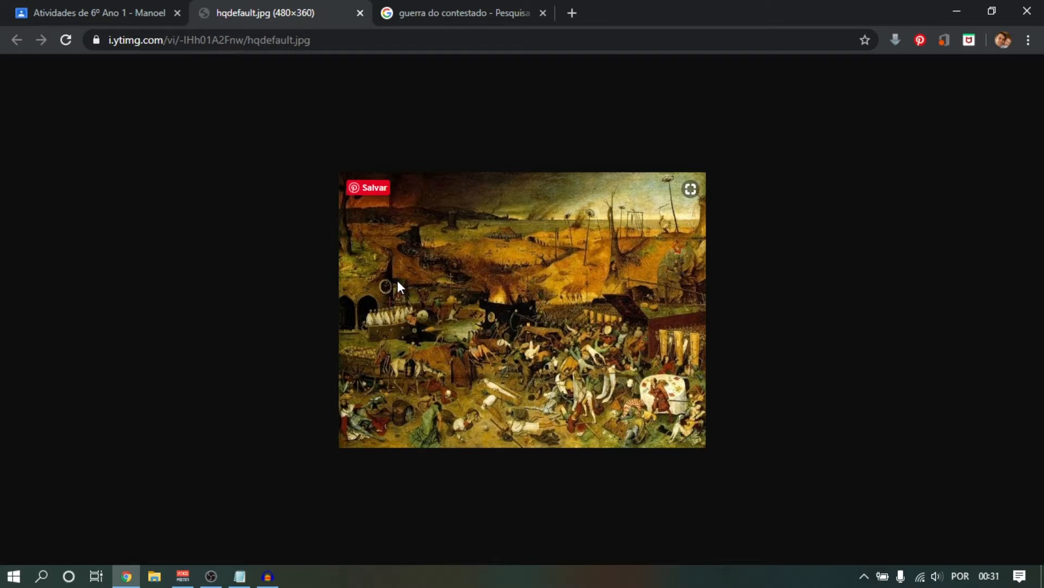
click(539, 10)
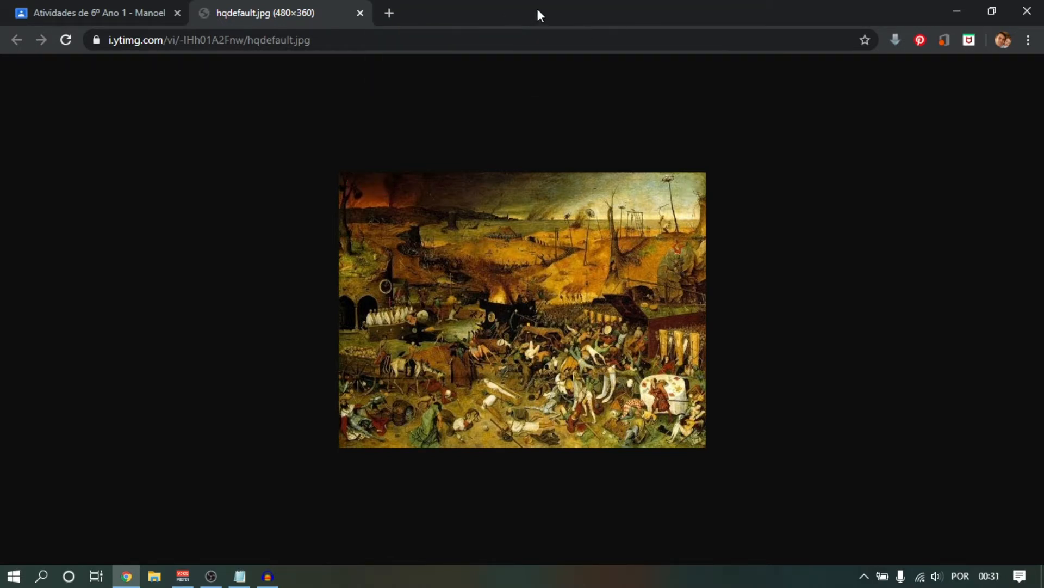
click(359, 14)
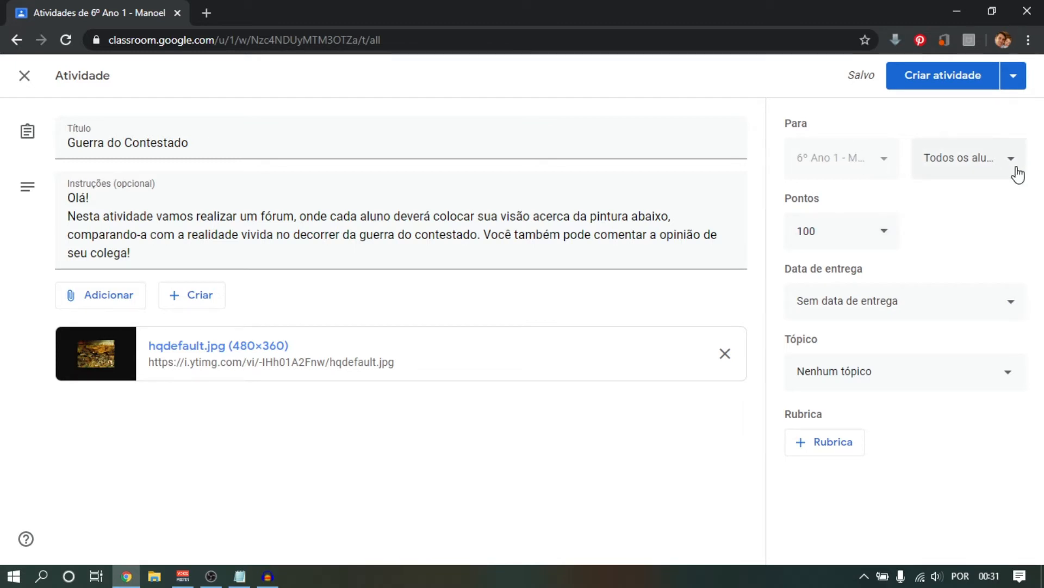
Set the assignment's due date to 5 May 2020 at 23:59.
click(990, 305)
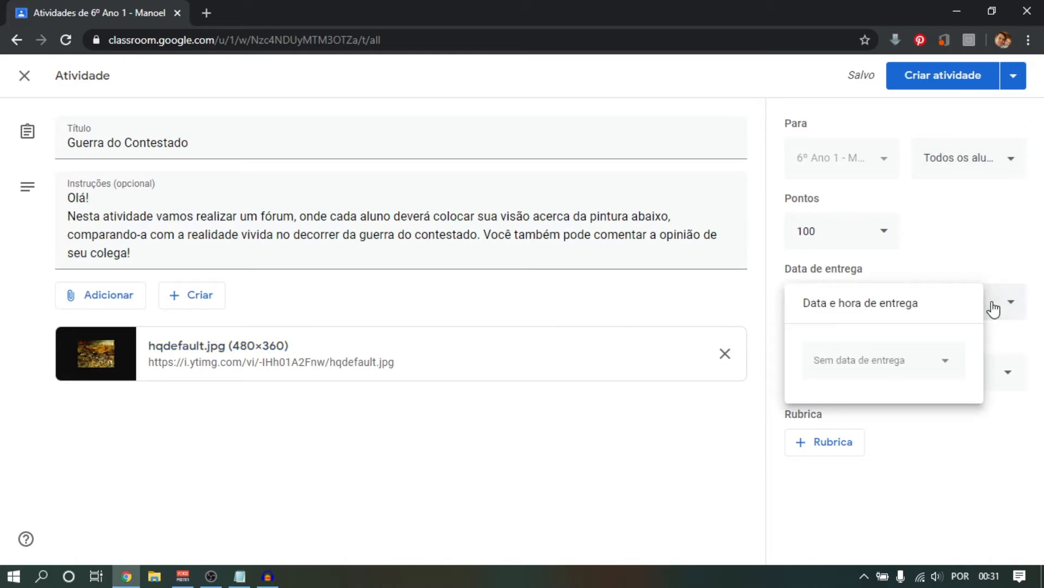
click(876, 366)
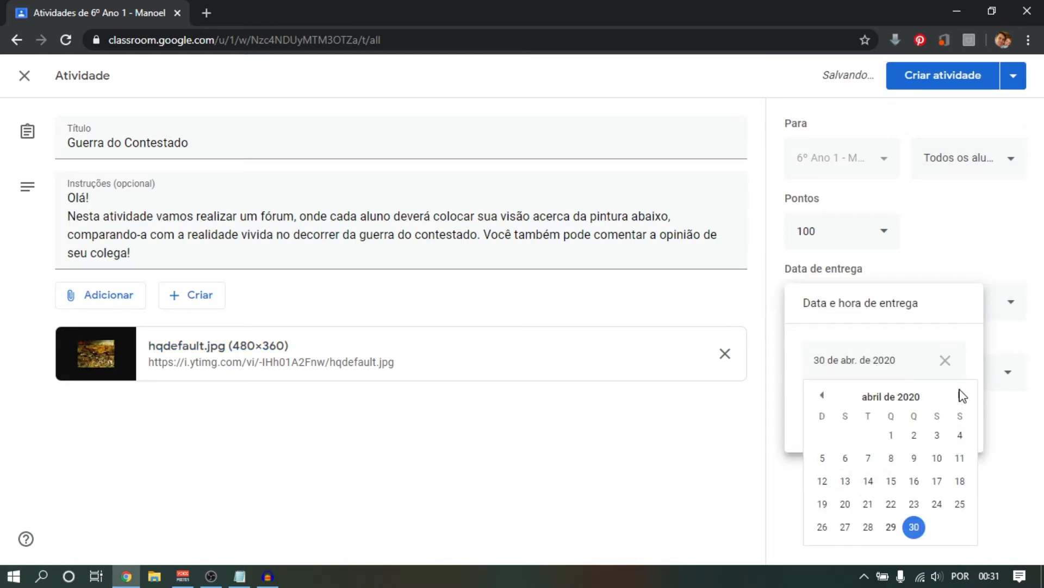
click(960, 396)
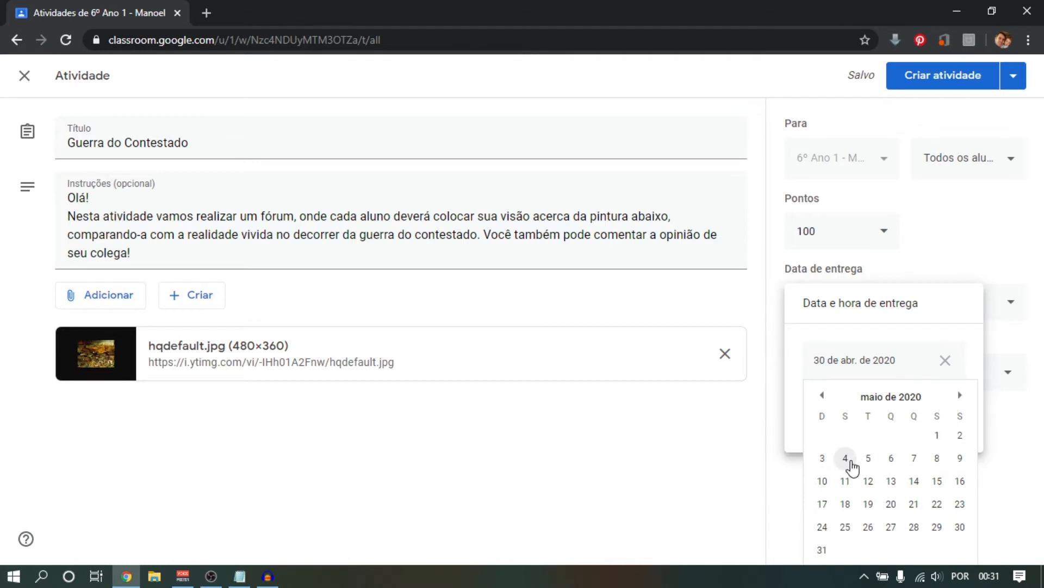
click(867, 460)
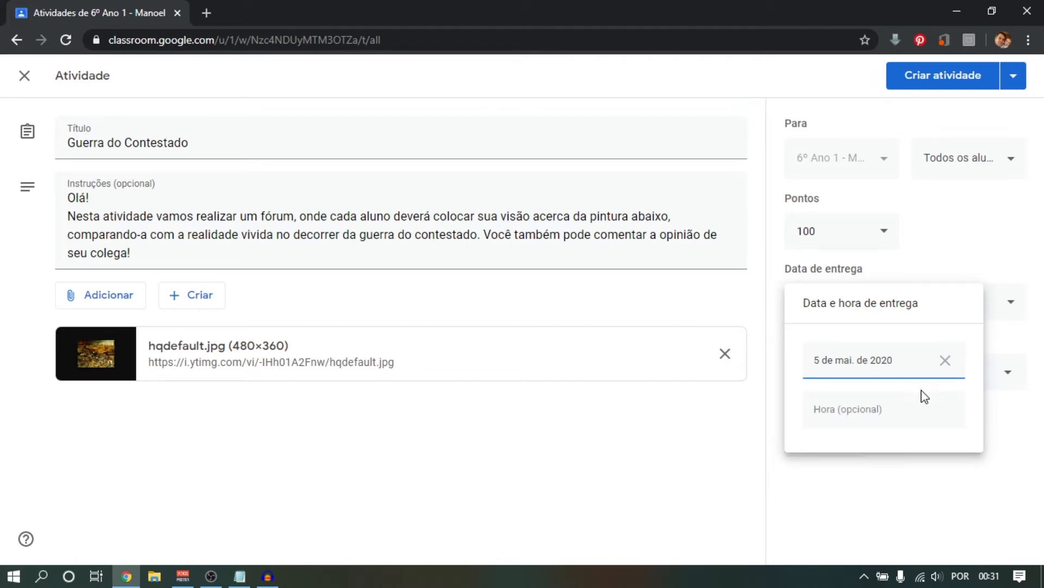
click(879, 406)
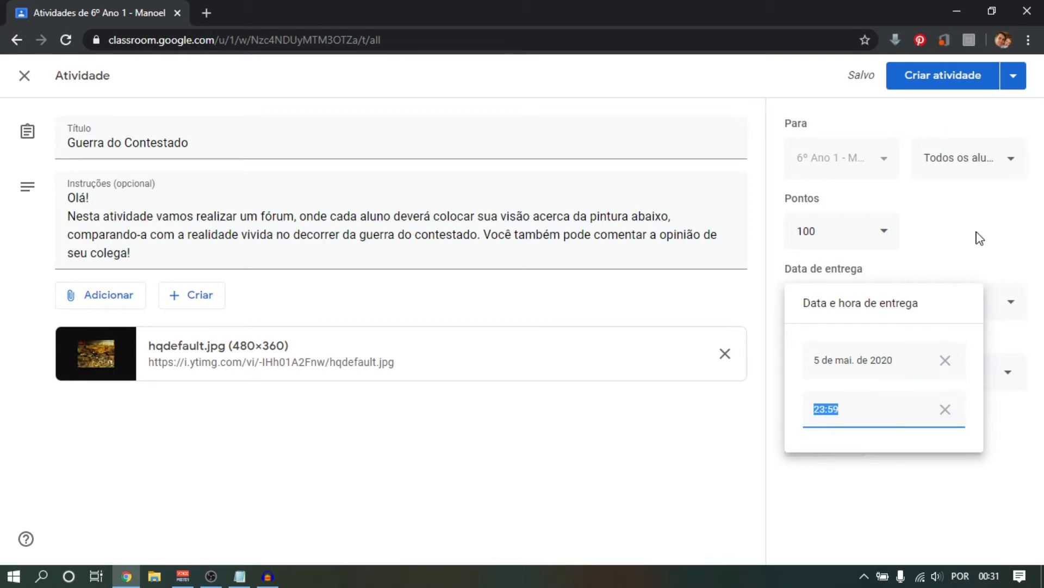
click(984, 273)
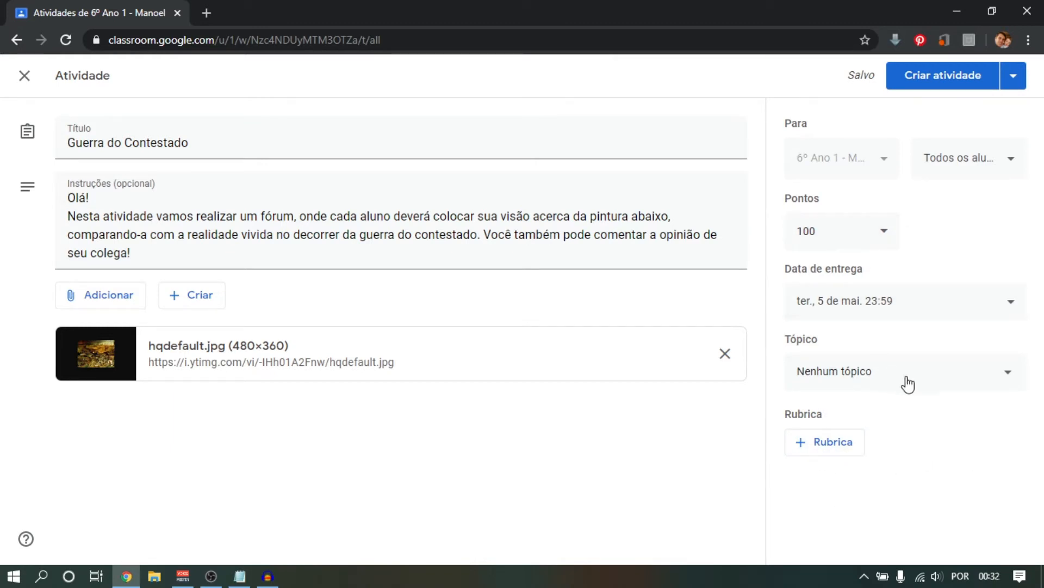
File the assignment under the "História" topic and publish it to the class right away.
click(975, 380)
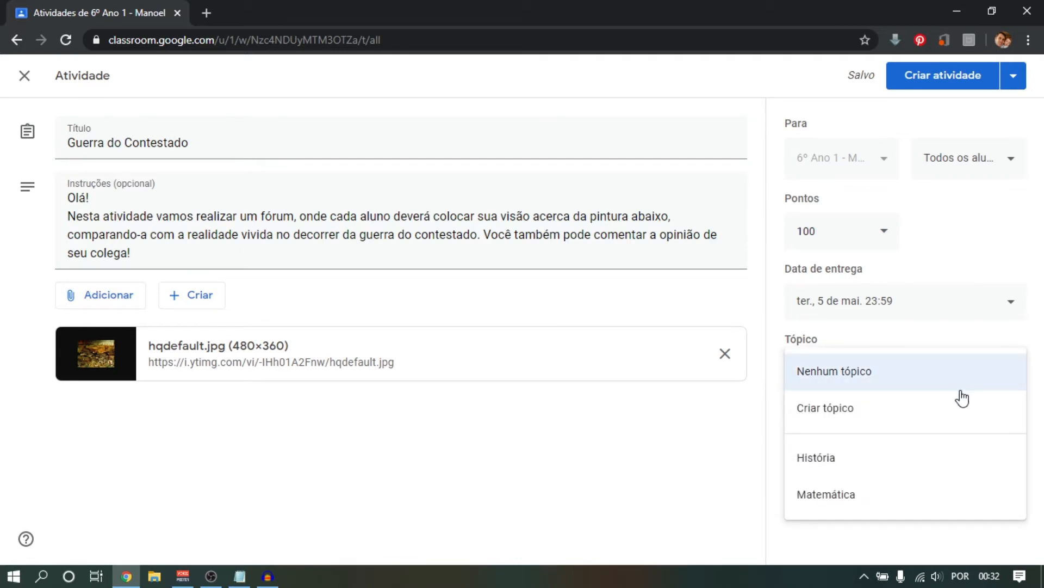
click(926, 456)
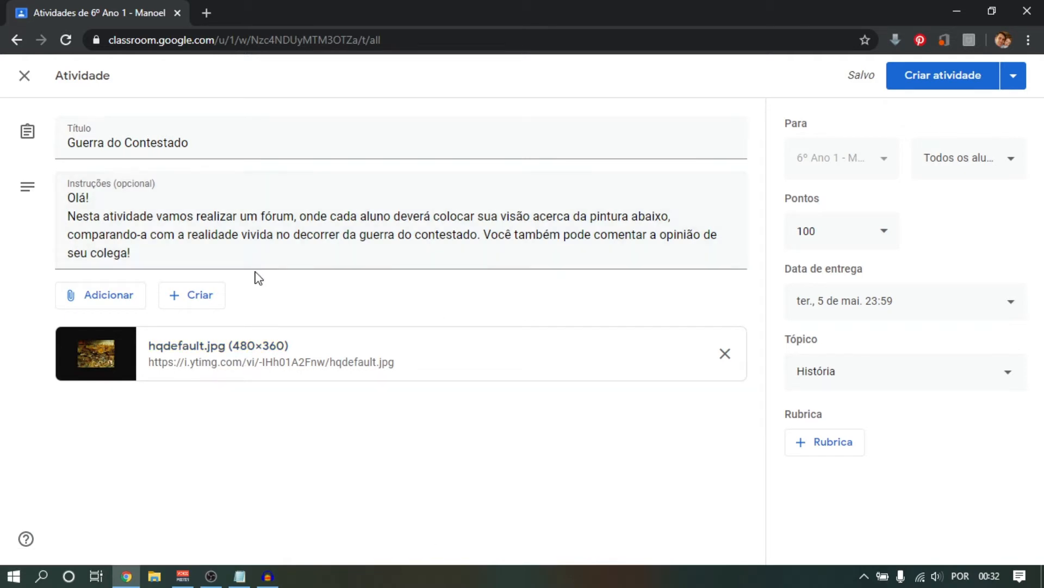
click(1013, 76)
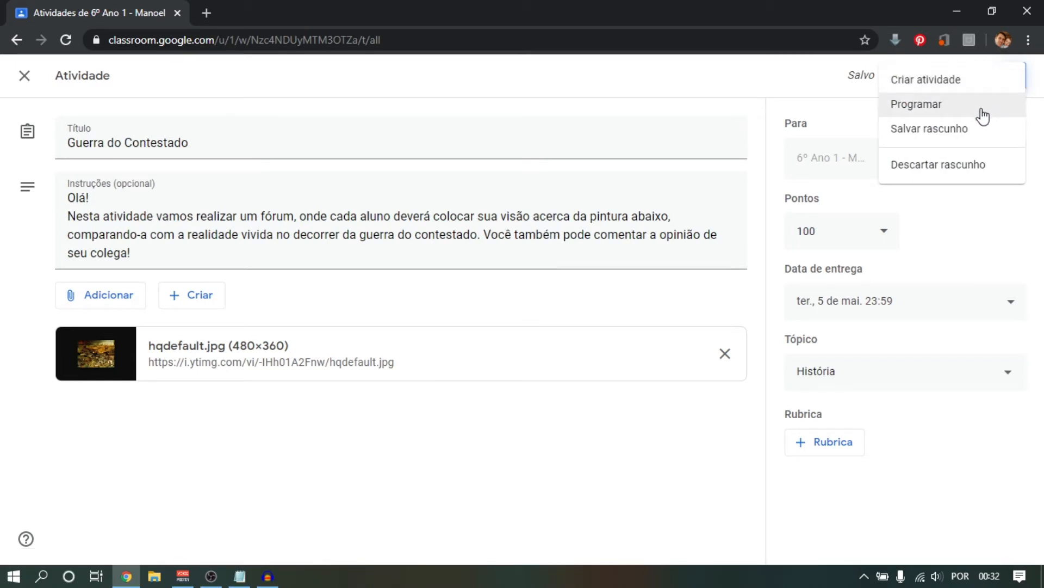
click(991, 82)
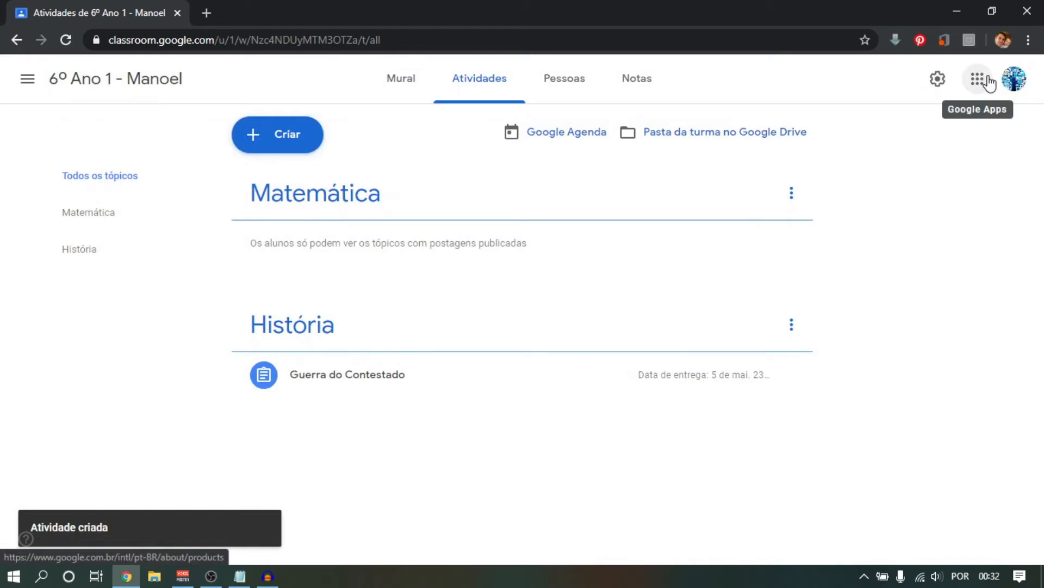
Review the published "Guerra do Contestado" assignment's details, student work page and submission filters, and return to the class activities.
click(315, 379)
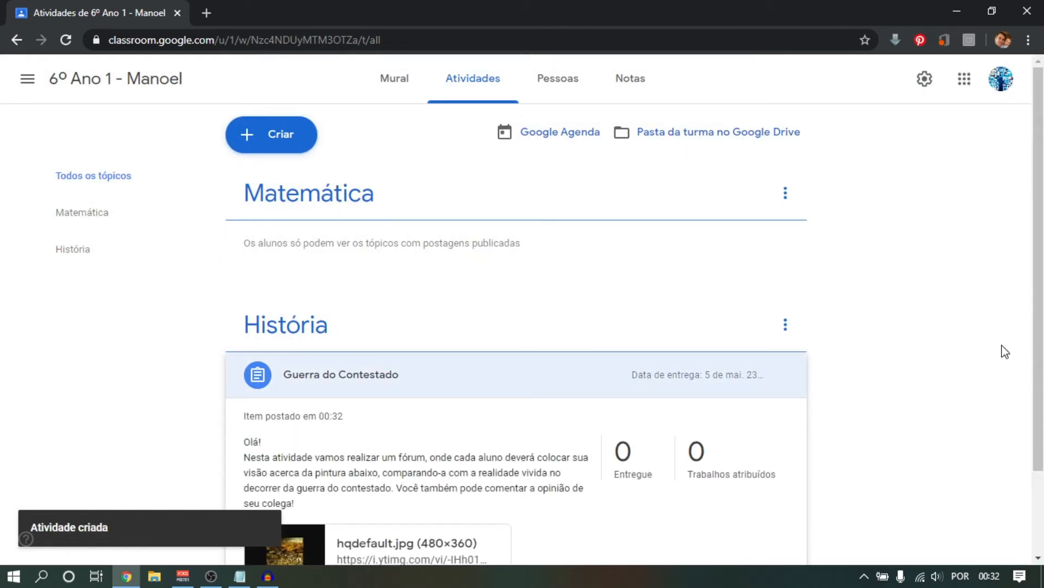
drag(1038, 321, 1042, 440)
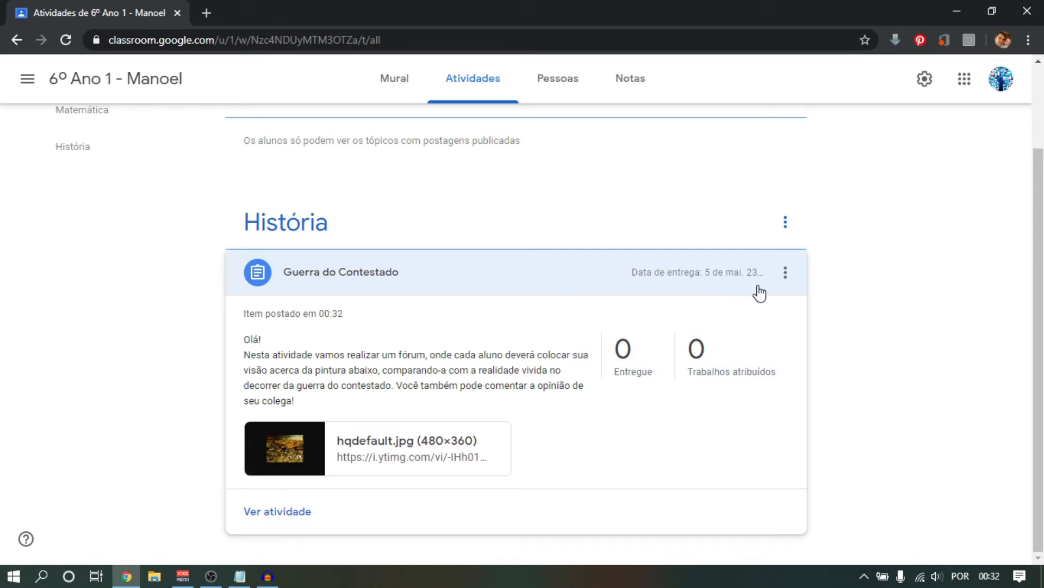
click(281, 517)
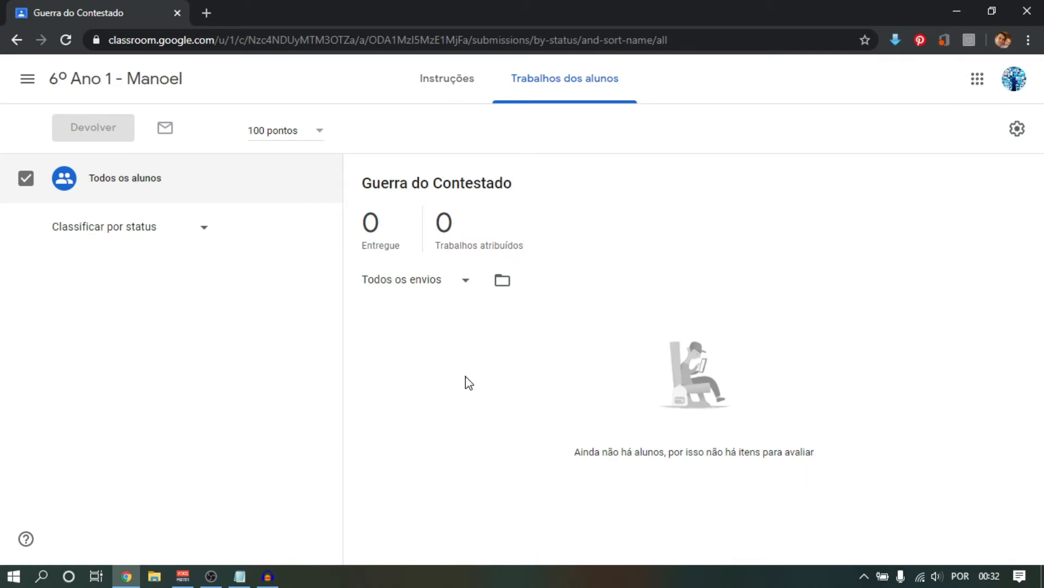
click(466, 289)
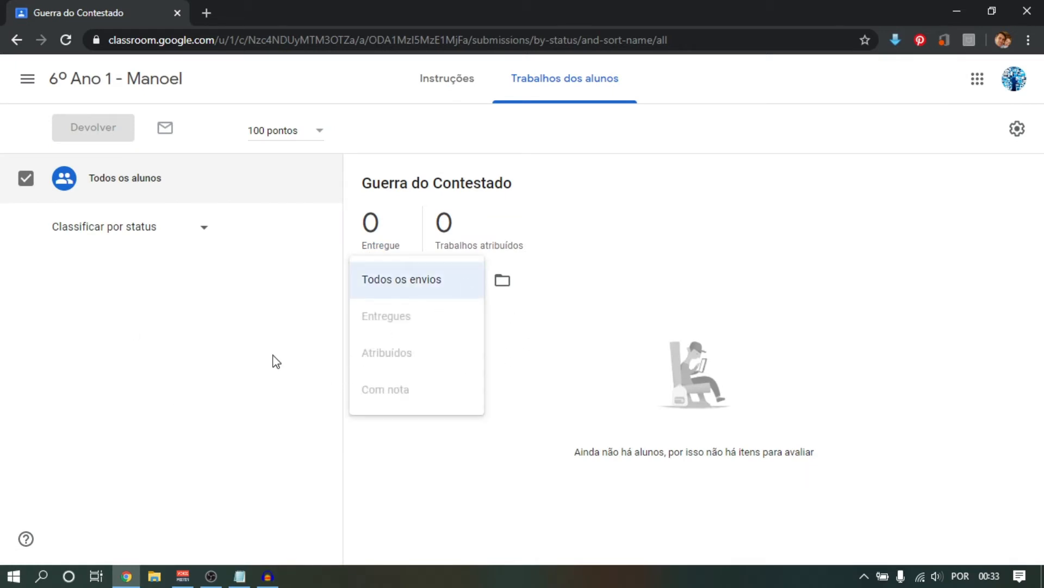
click(212, 285)
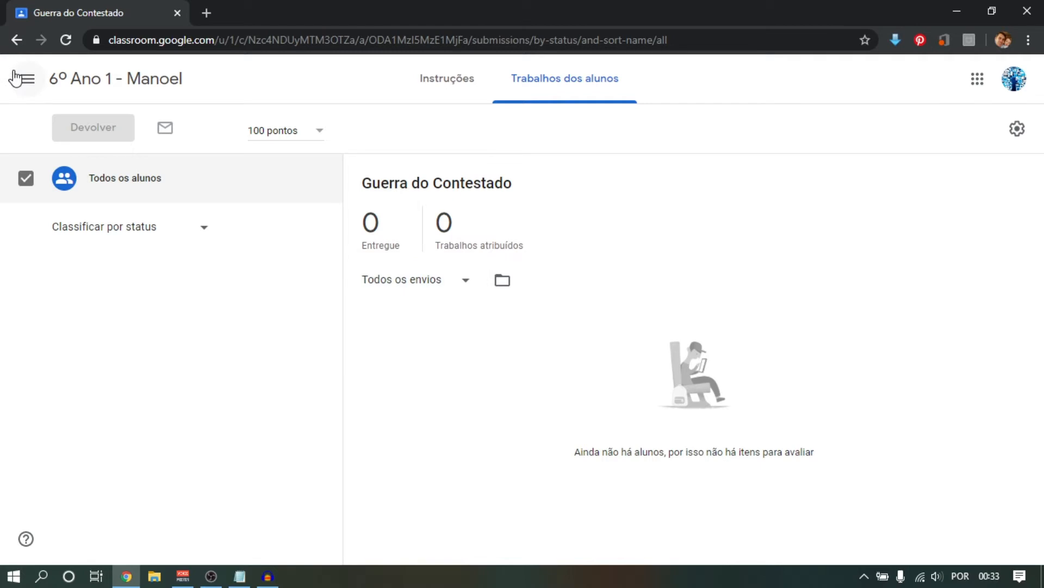
click(147, 86)
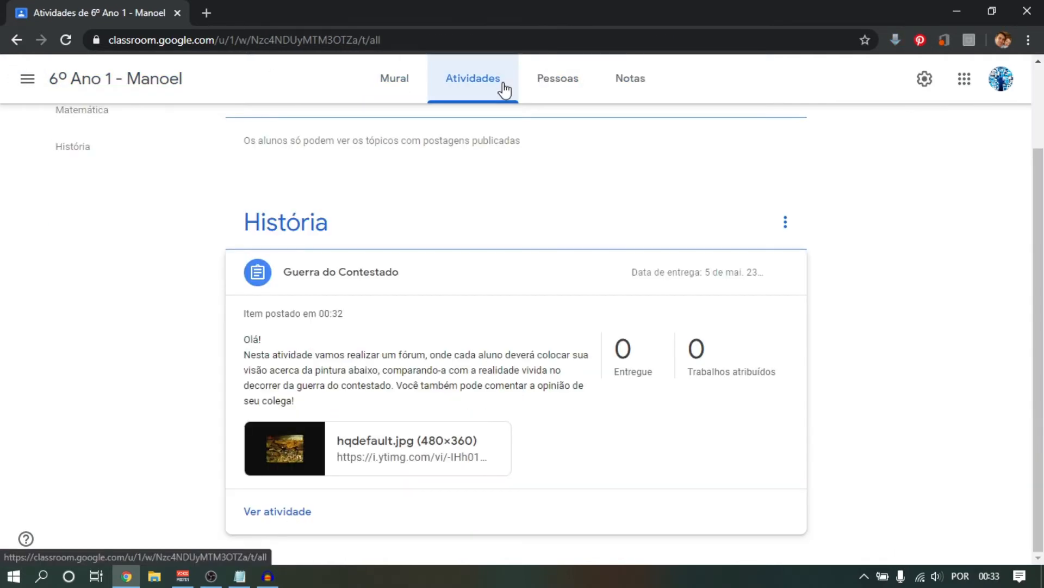
Create a quiz assignment titled "Resolução de Problemas" with the instructions "Olá! Realize o teste abaixo!".
scroll(1009, 308, up, 2)
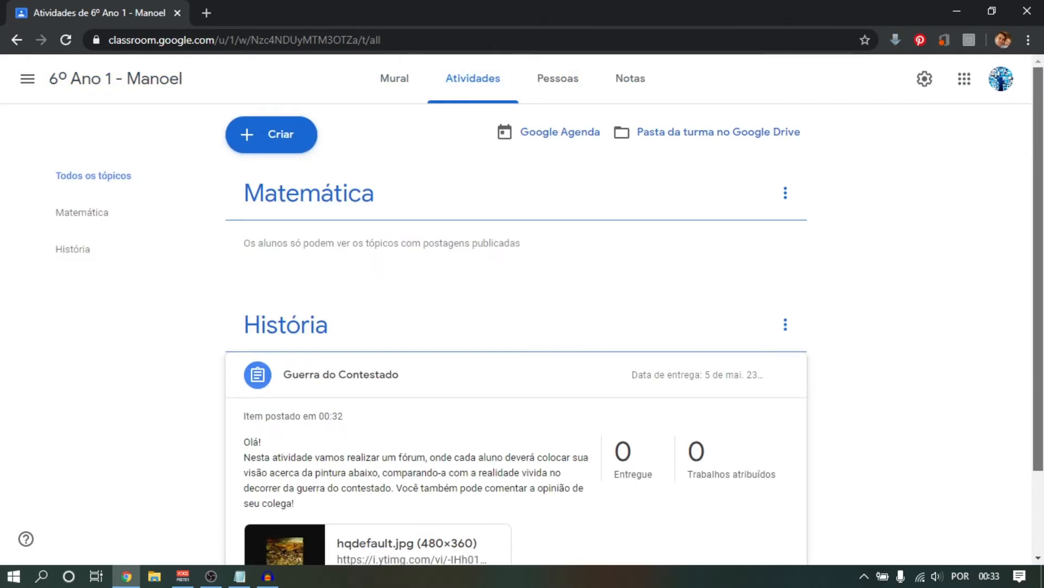
click(294, 144)
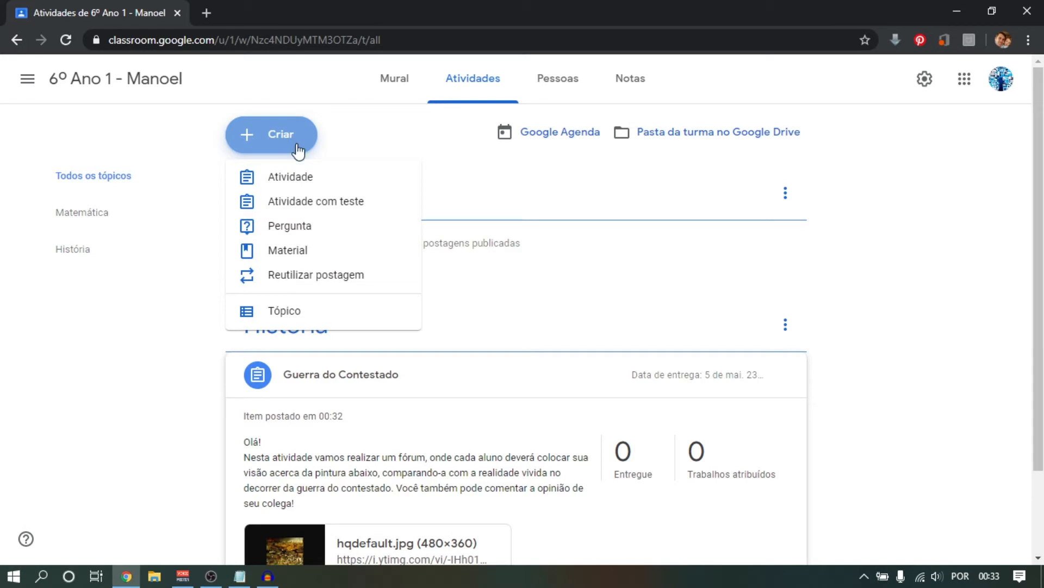
click(335, 207)
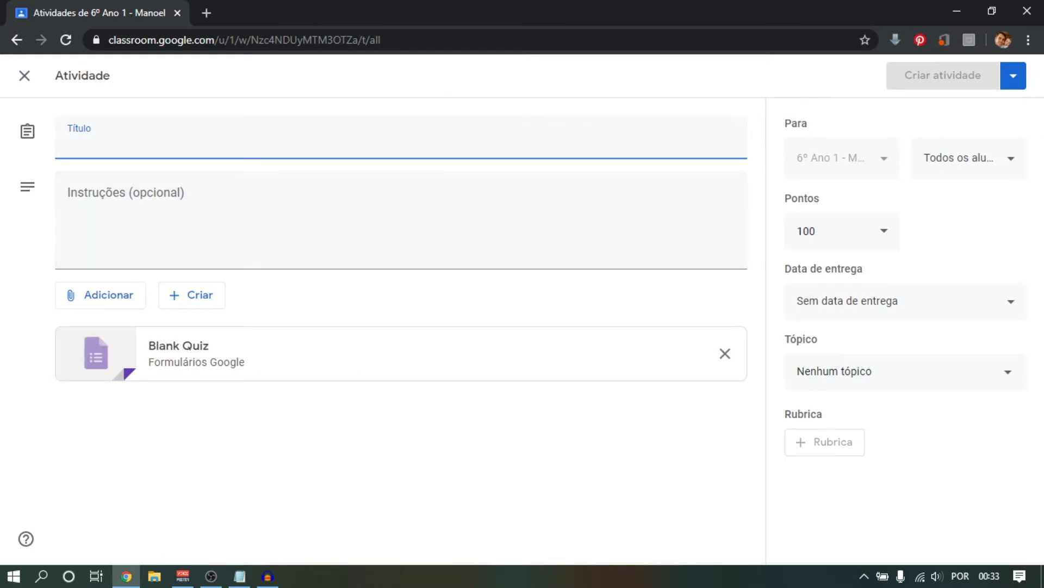
text(Resolução)
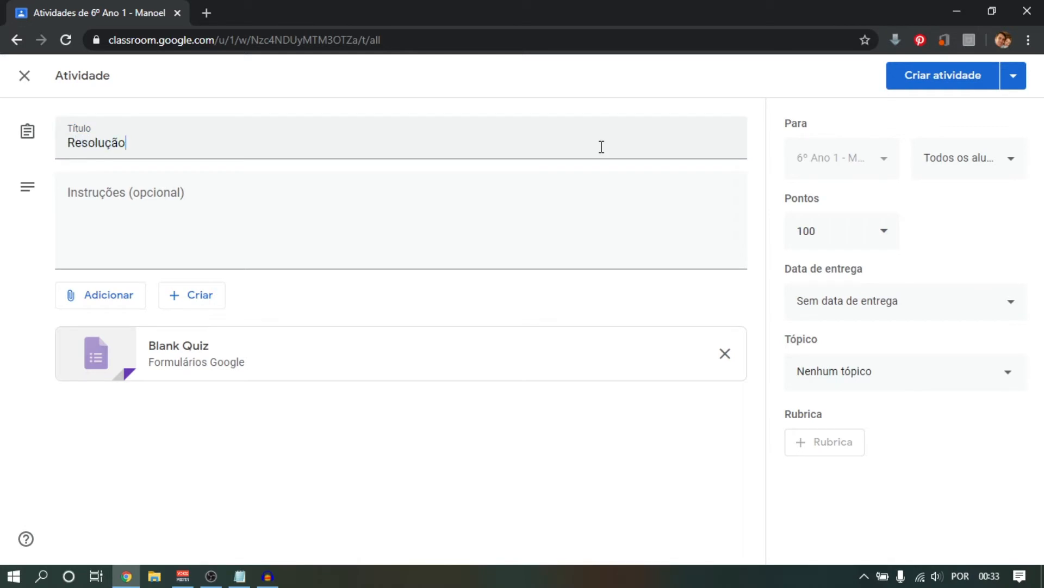
text( de Problemas)
click(411, 245)
text(Olá!  Realize o teste abaixo!)
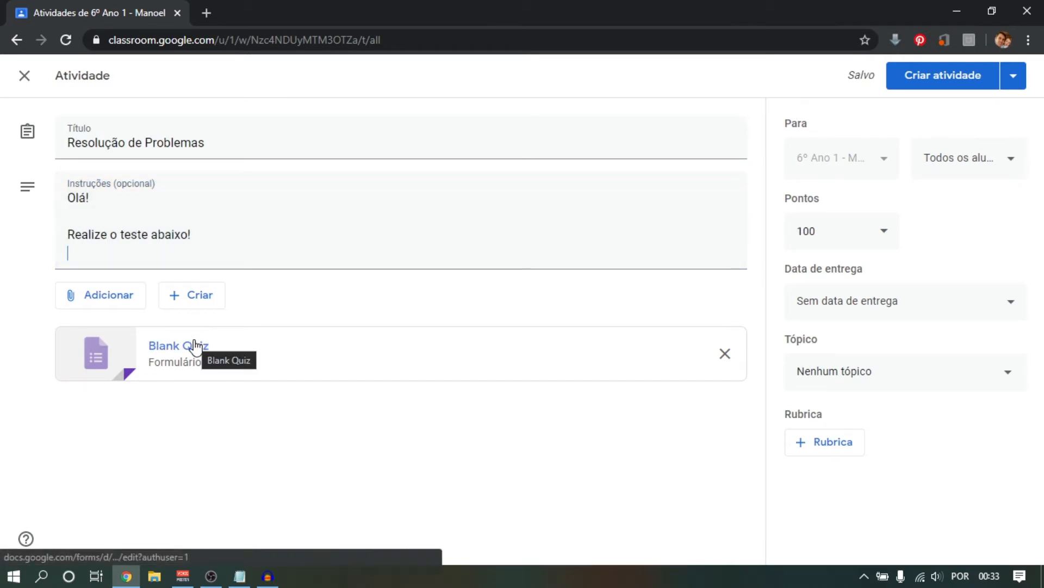
File the quiz assignment under the "Matemática" topic and set its due date to 8 May 2020 at 23:59.
click(898, 376)
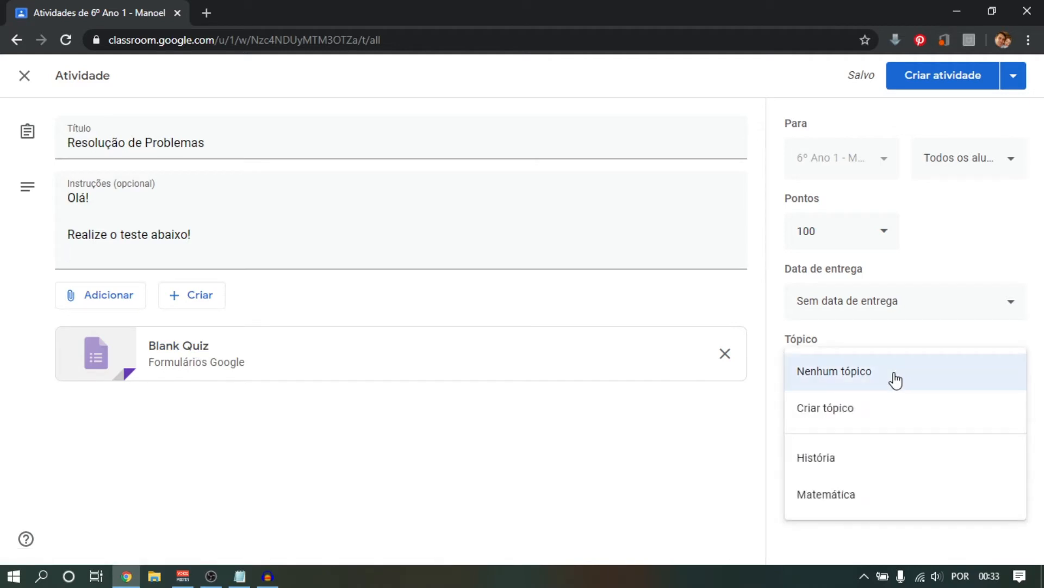
click(837, 495)
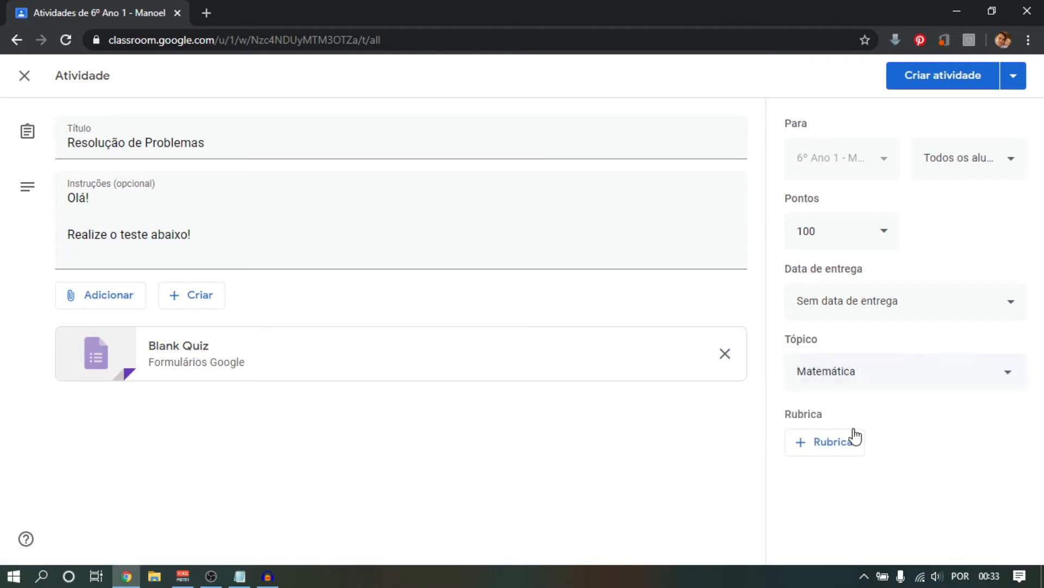
click(917, 305)
click(901, 362)
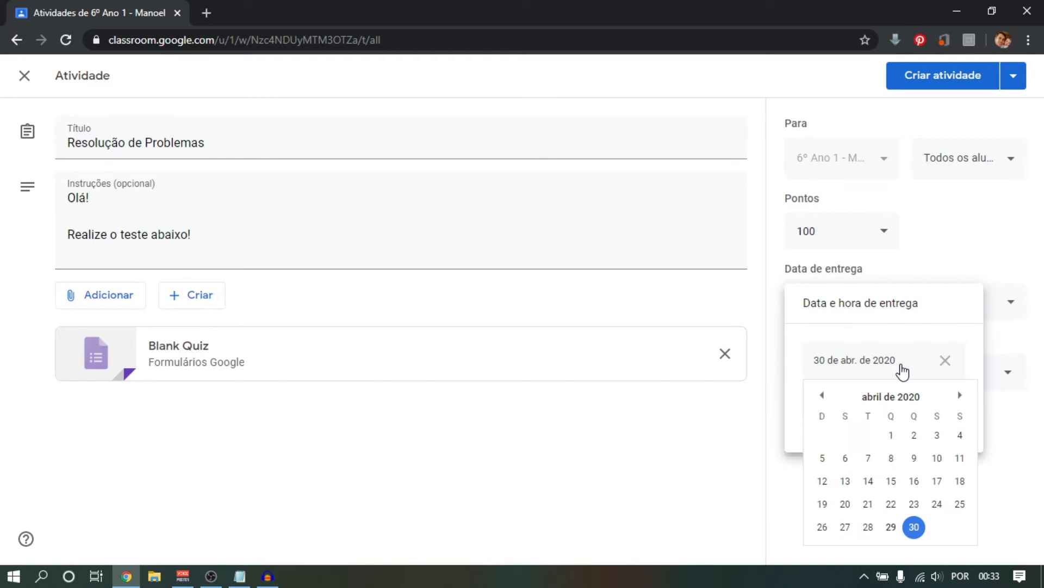
click(960, 396)
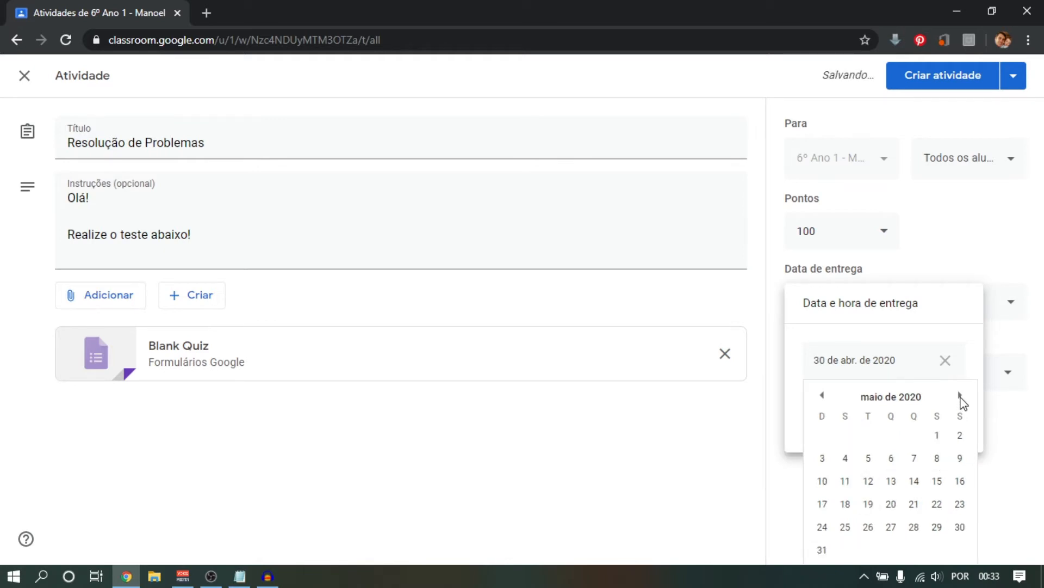
click(932, 460)
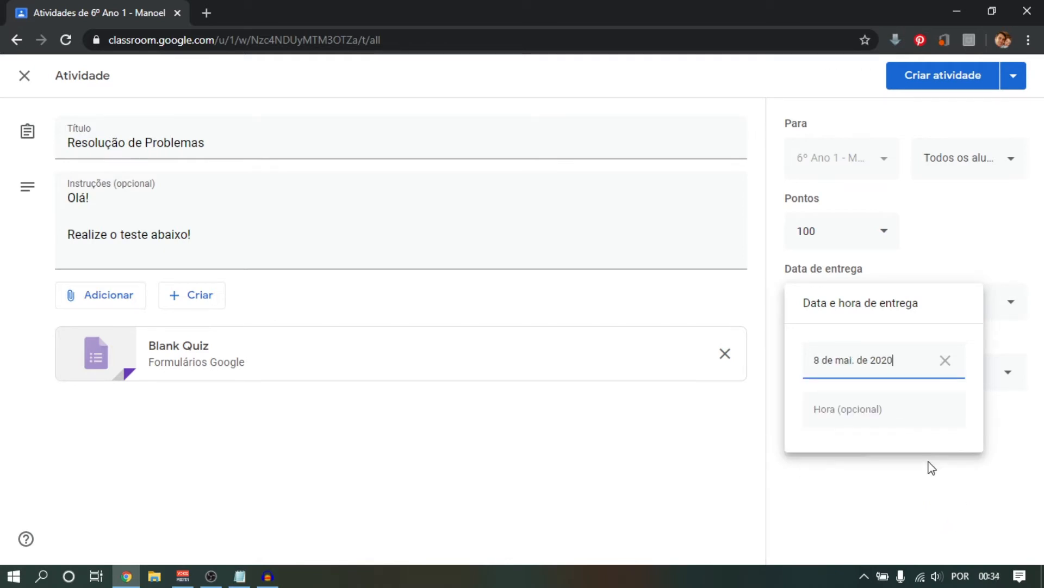
click(867, 410)
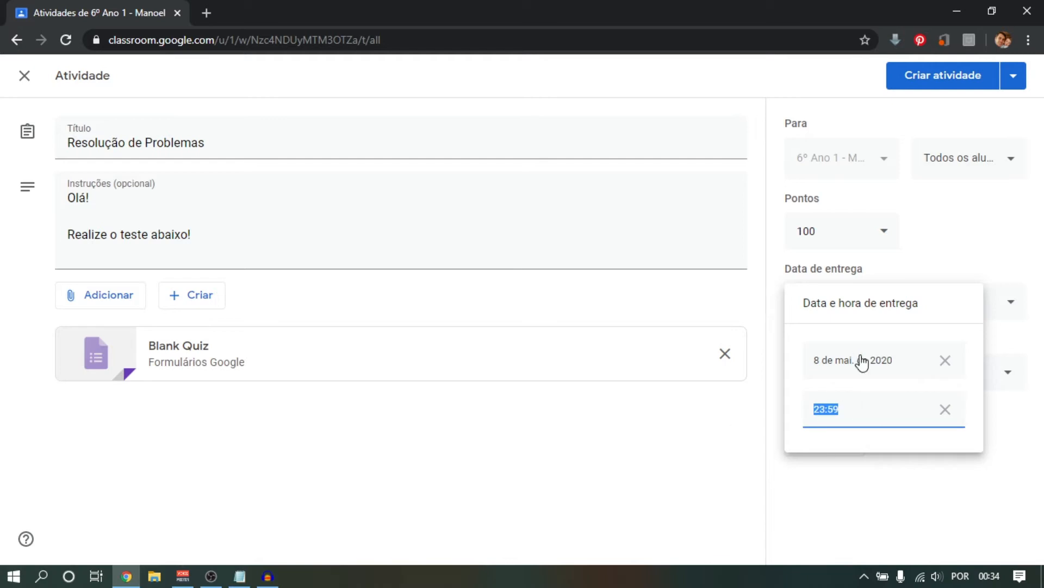
click(989, 277)
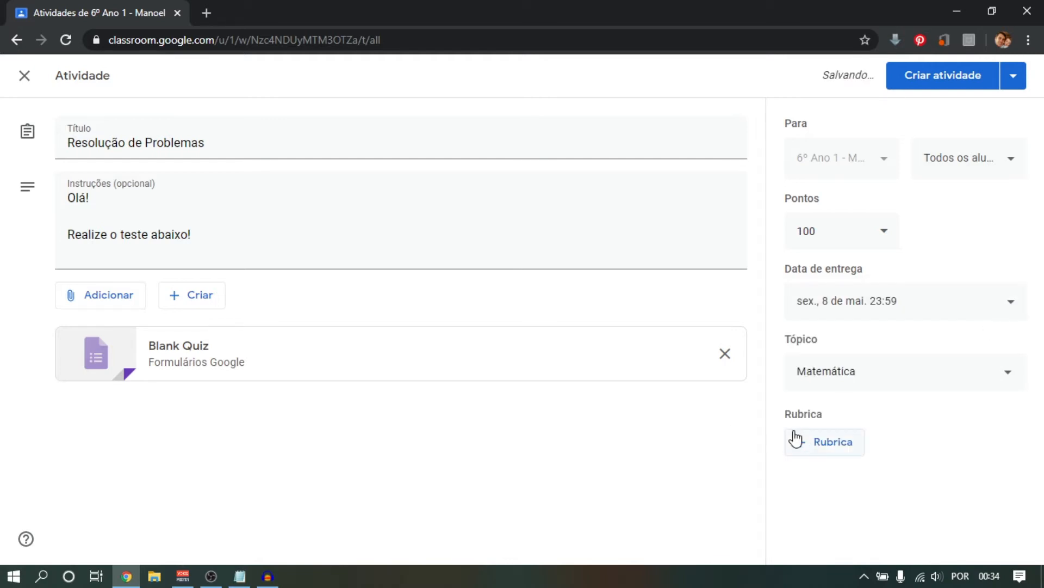
Open the attached Blank Quiz form and rename its file "Resolução de problemas".
click(187, 346)
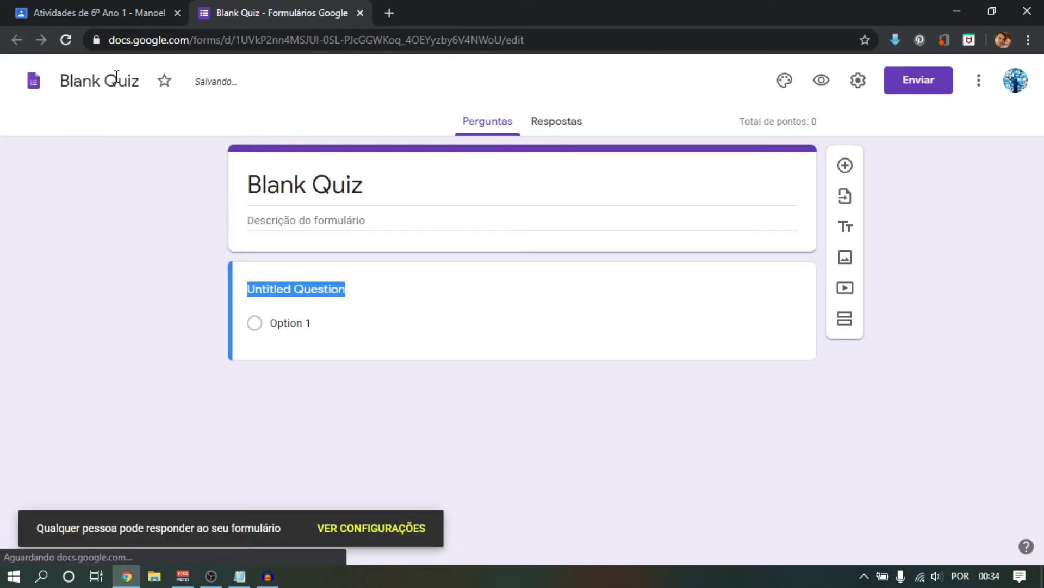
click(115, 78)
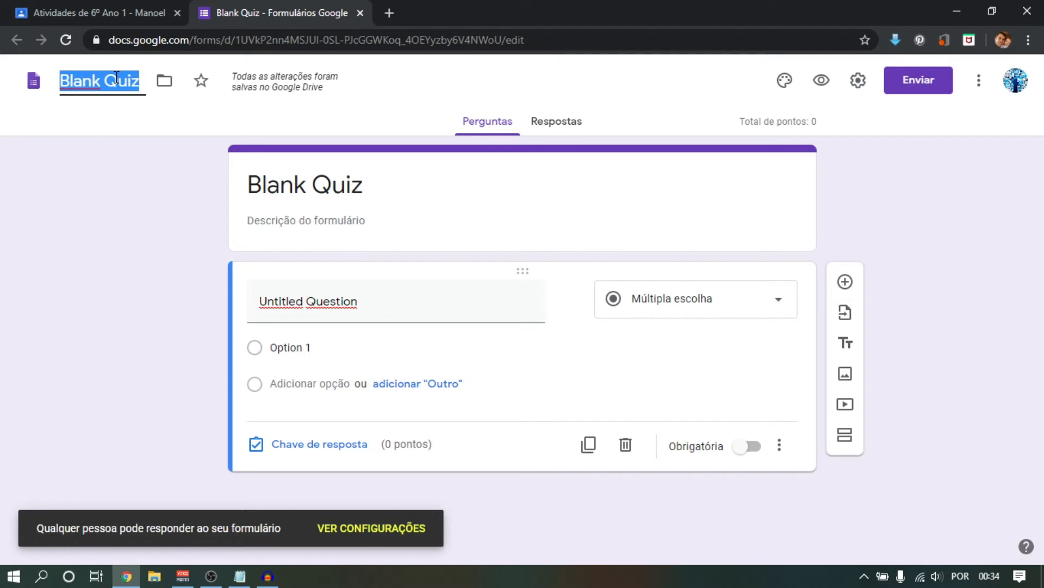
text(Re)
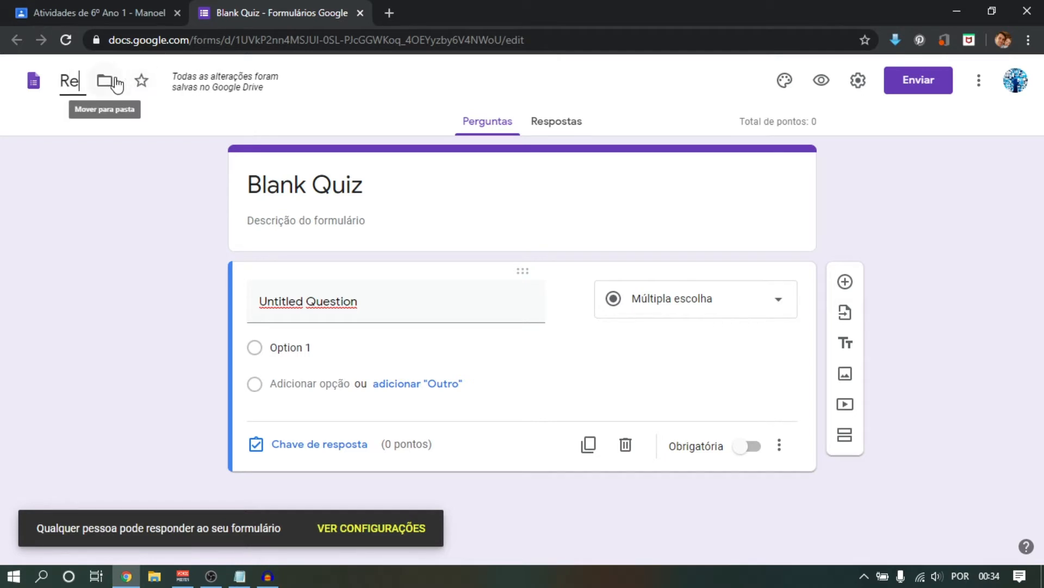
text(soluç)
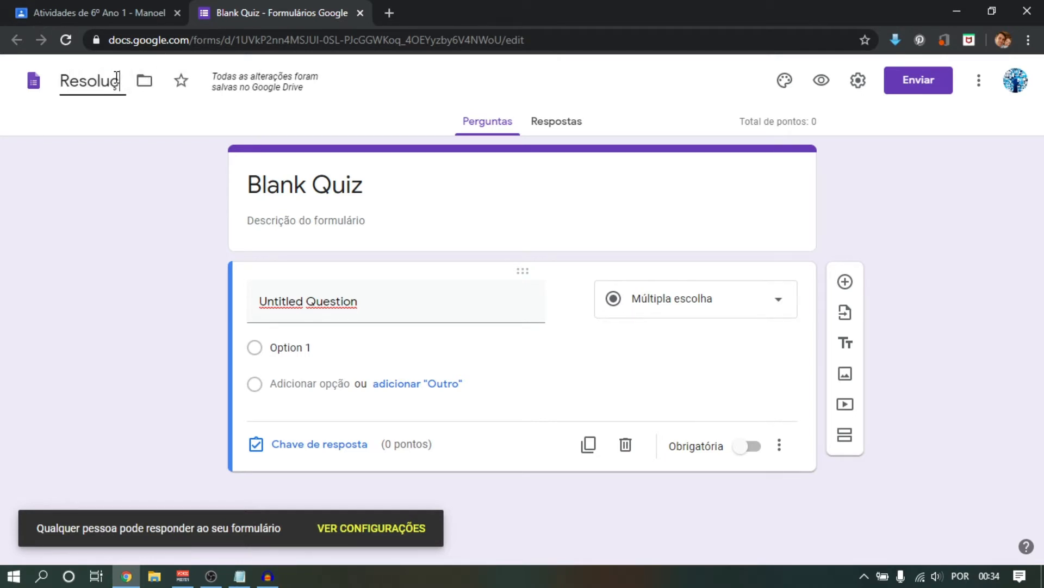
text(ão de problemas)
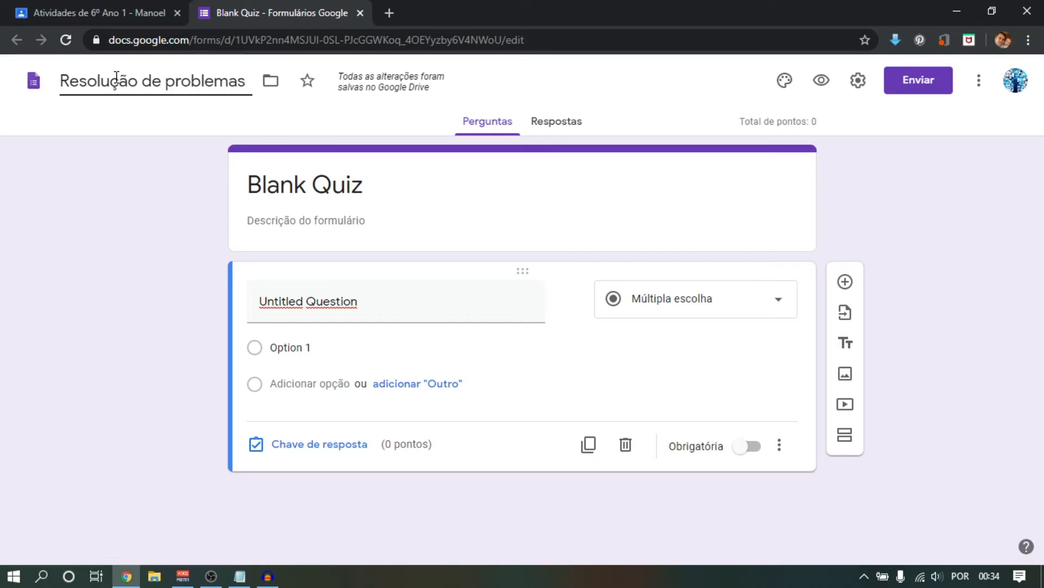
Replace the heading shown at the start of the form with "Resolução de problemas".
triple_click(321, 190)
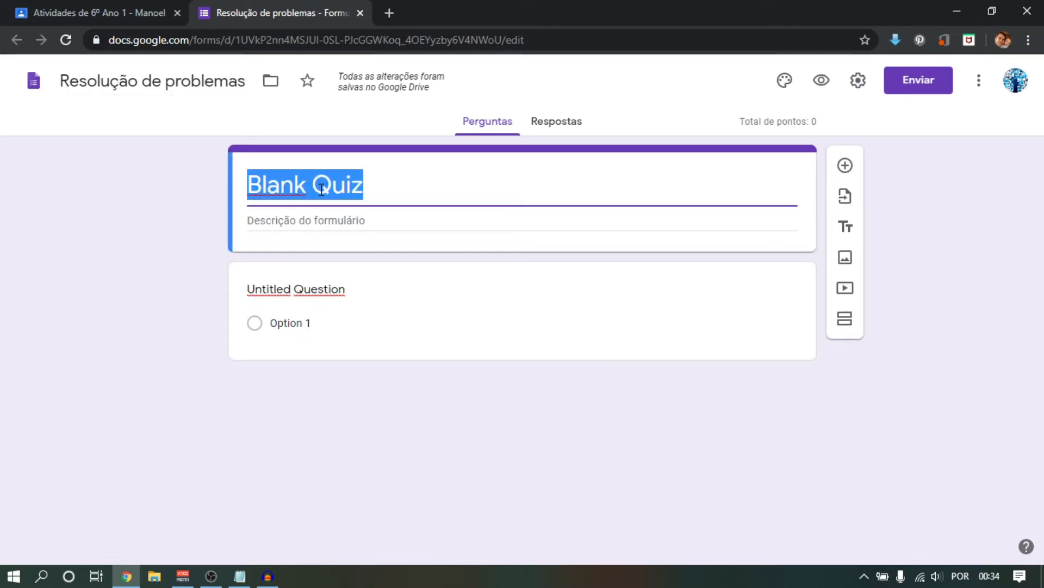
text(R)
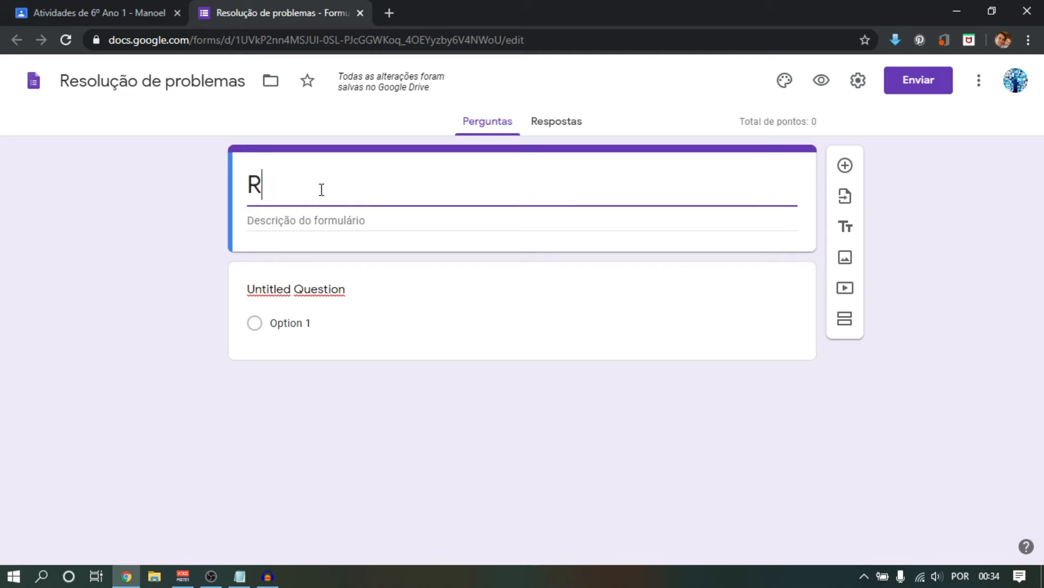
text(esoluç)
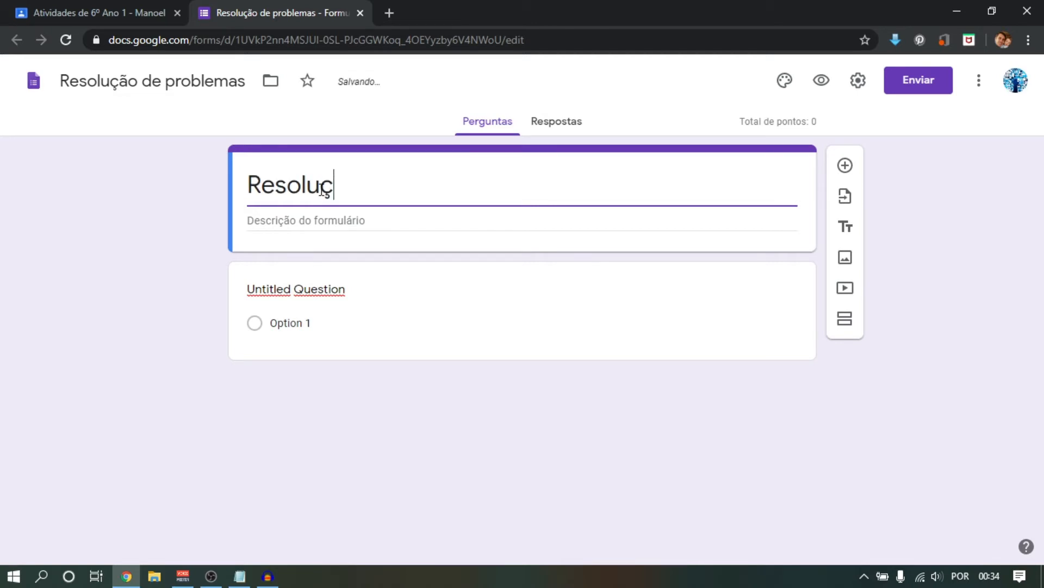
text(ão de proble)
key(BackSpace)
text(oble)
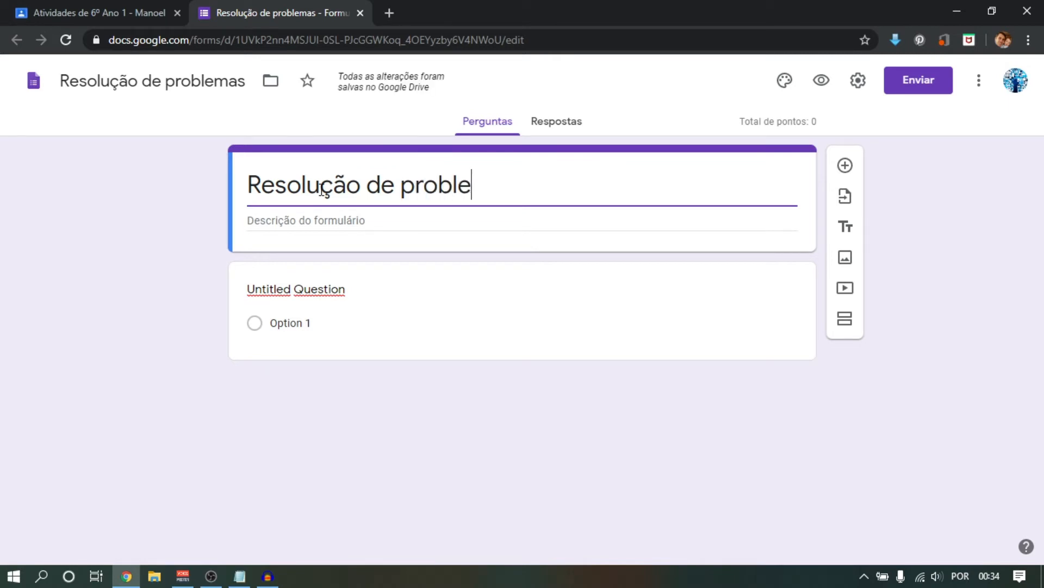
text(mas)
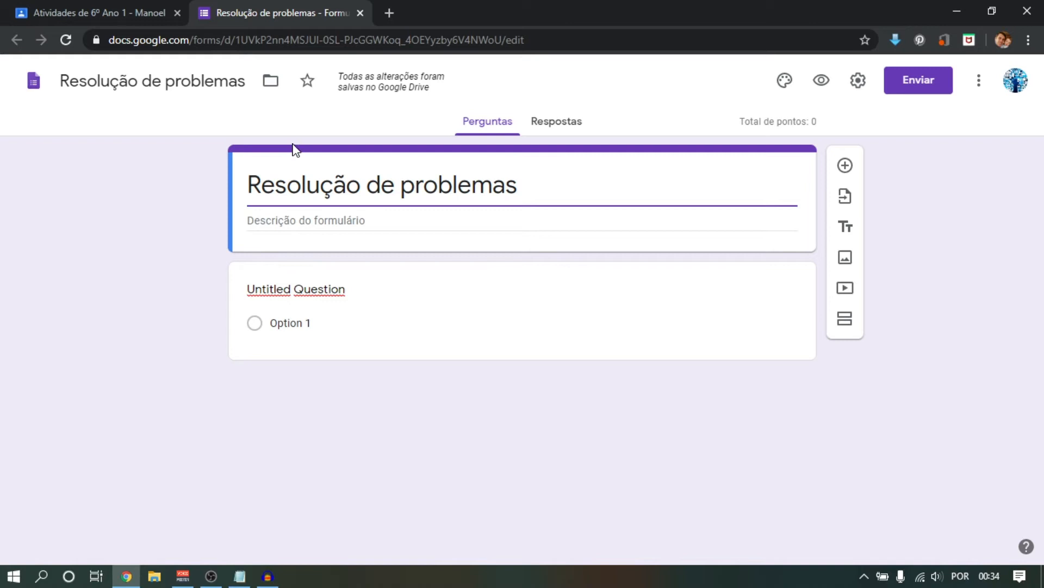
click(363, 221)
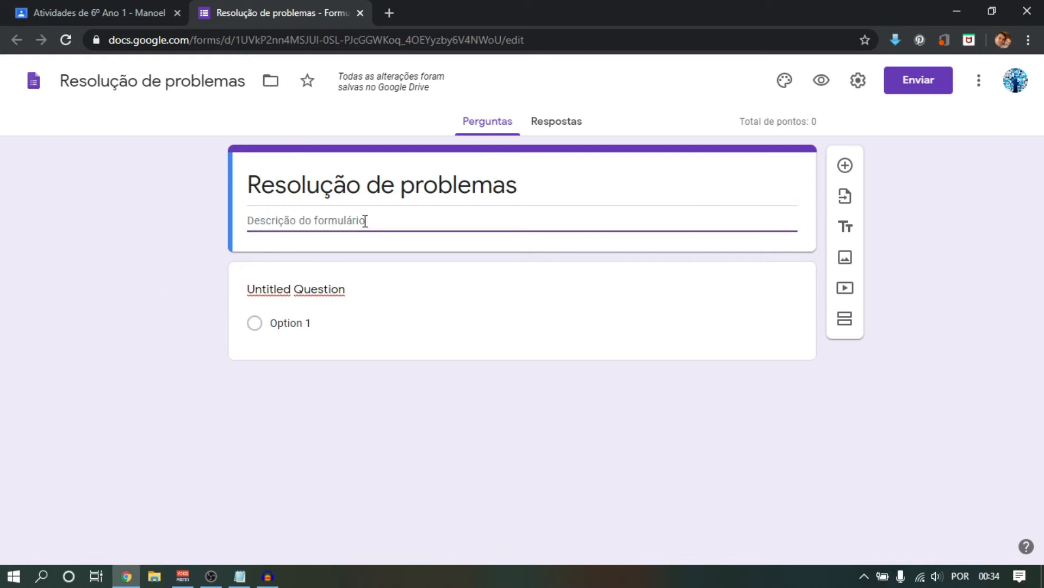
Turn the untitled question into a required short-answer (Resposta curta) question labelled "Nome:".
click(767, 308)
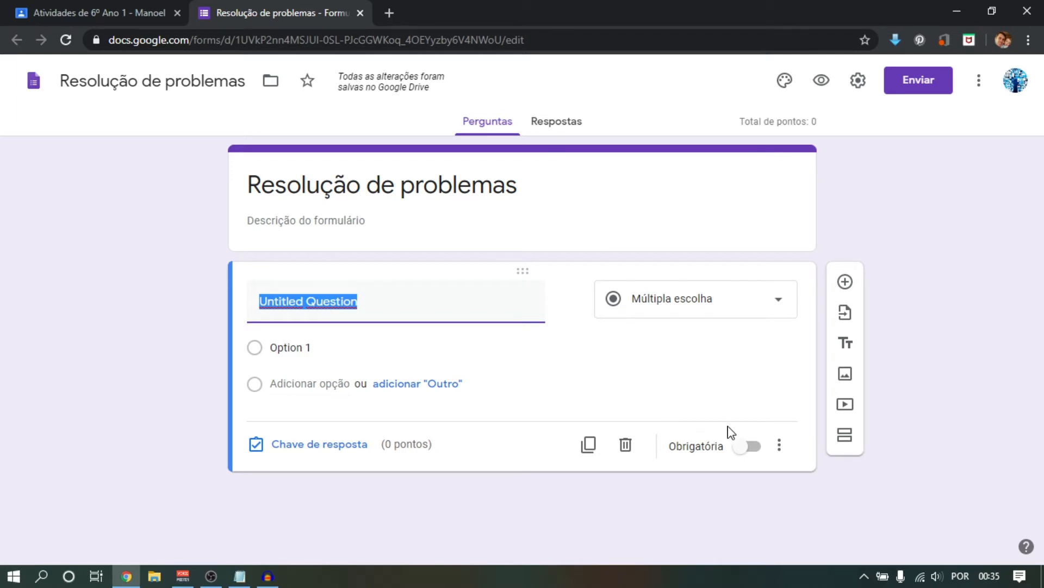
click(754, 447)
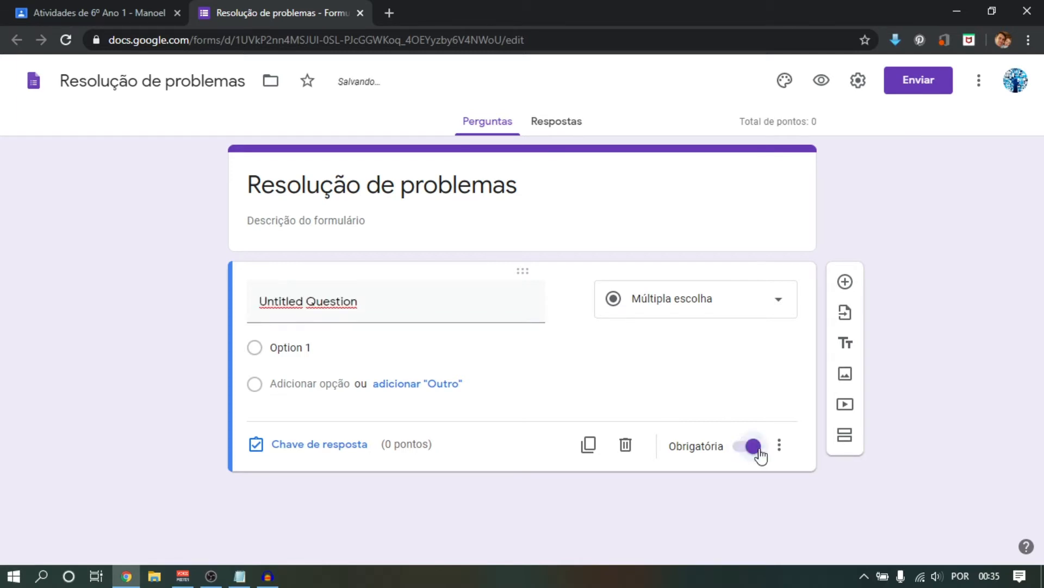
click(718, 299)
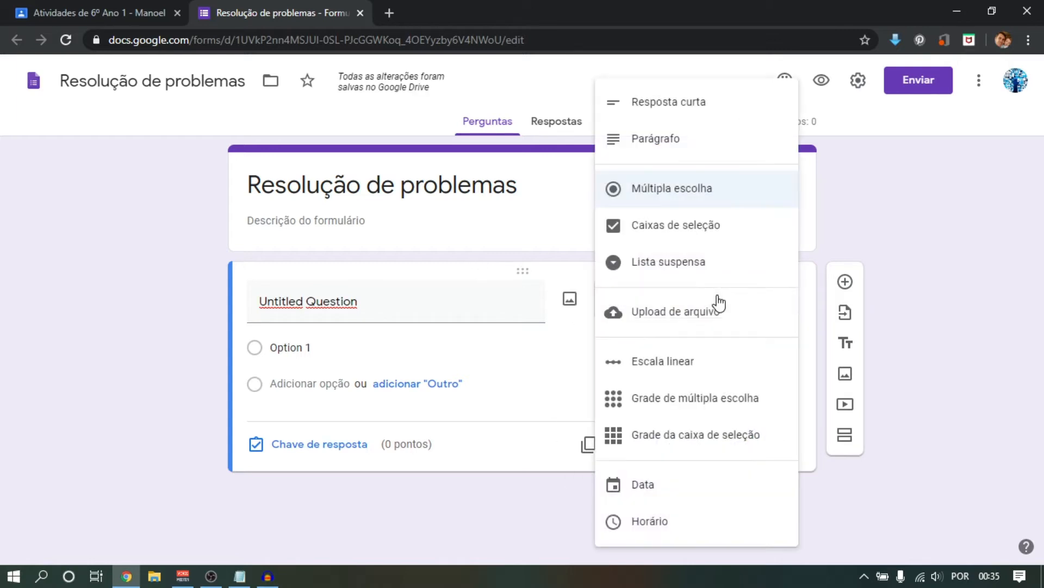
click(737, 106)
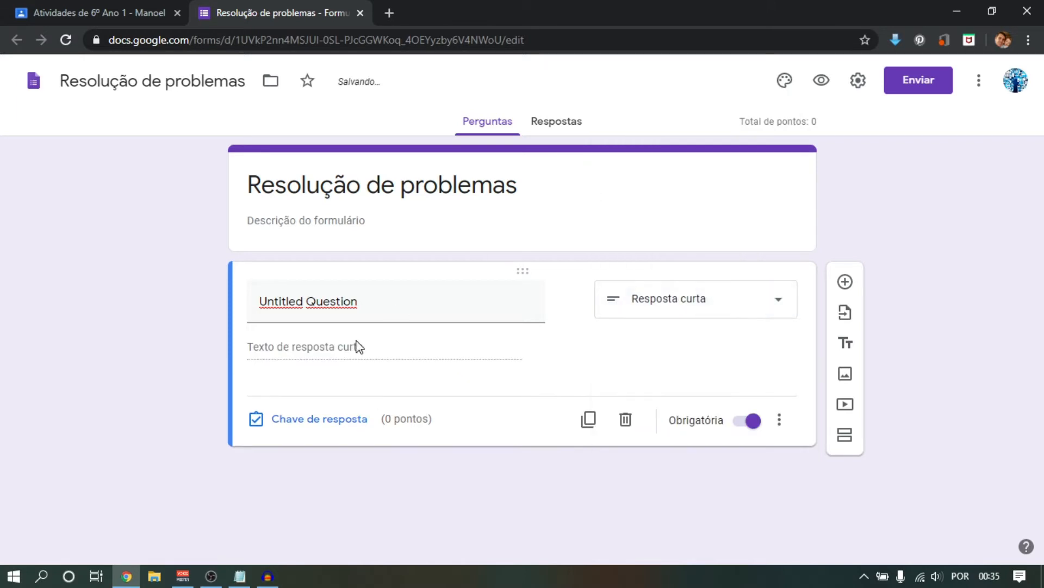
click(396, 305)
text(Nome:)
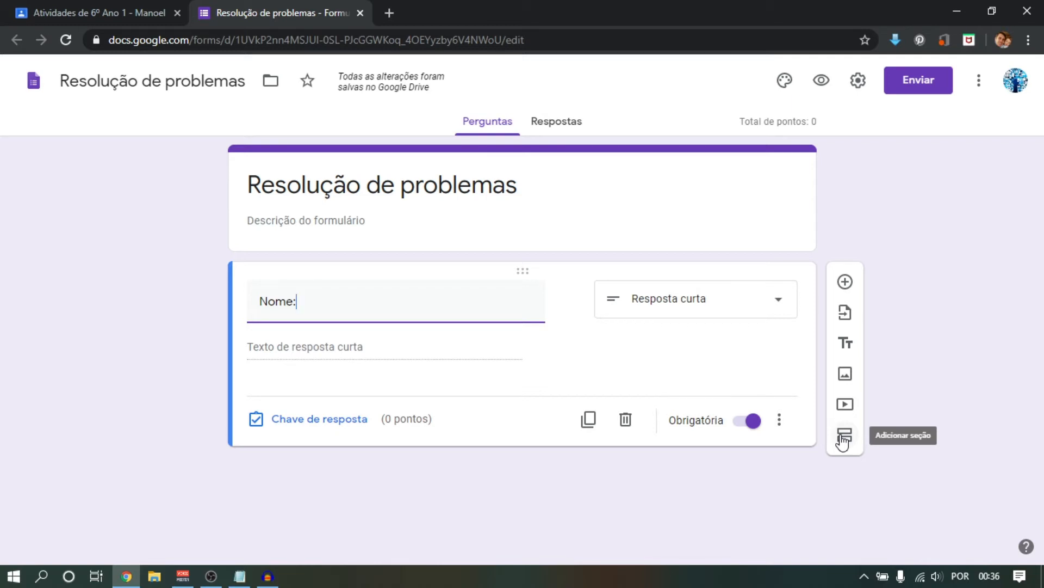
Add a multiple-choice question "Turma:" with the options 6º Ano 1, 6º Ano 2, 6º Ano 3, 6º Ano 4 and 6º Ano 5.
click(845, 283)
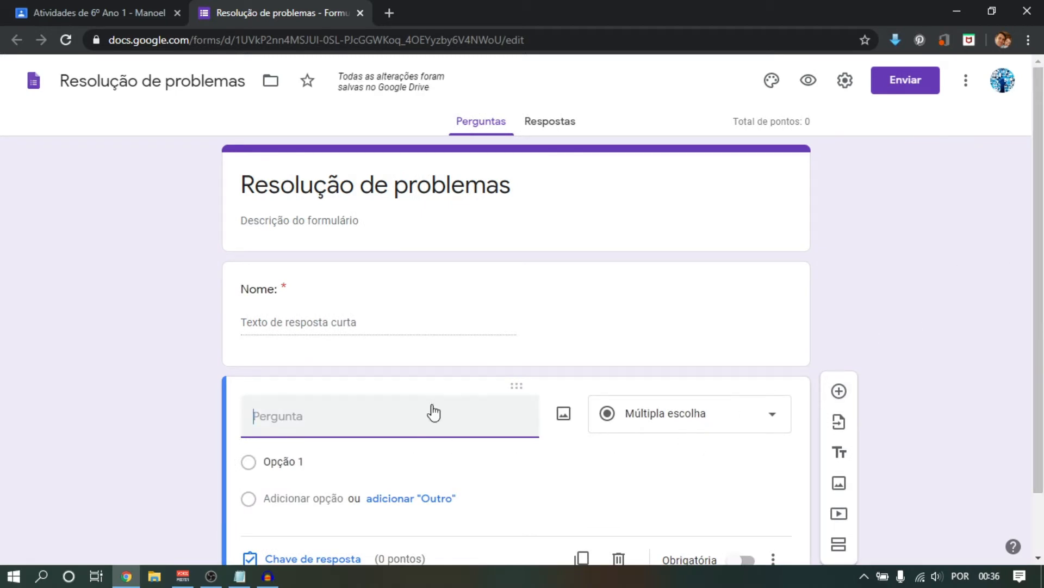
text(Turma:)
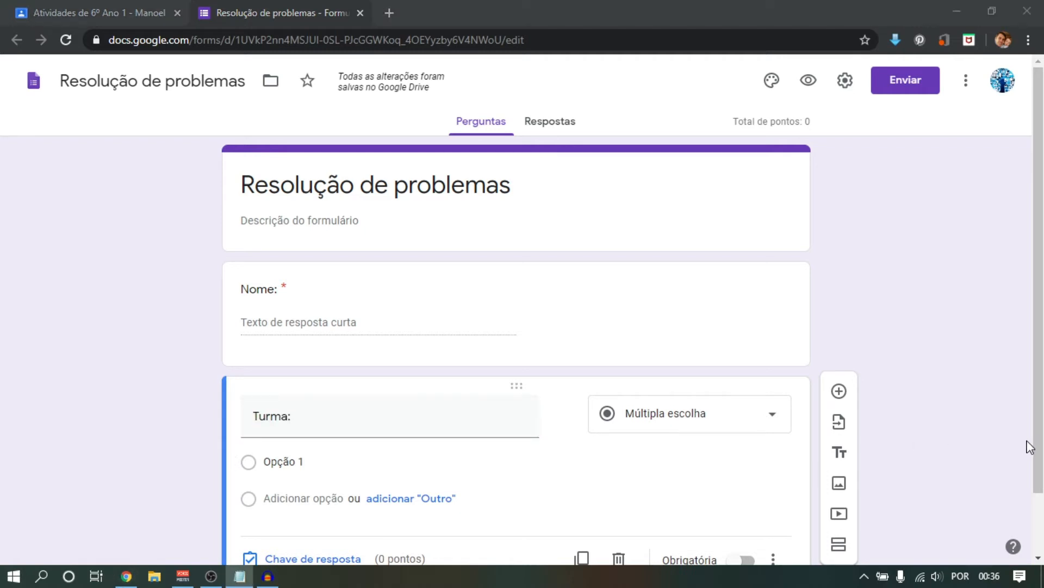
drag(1038, 450, 1038, 509)
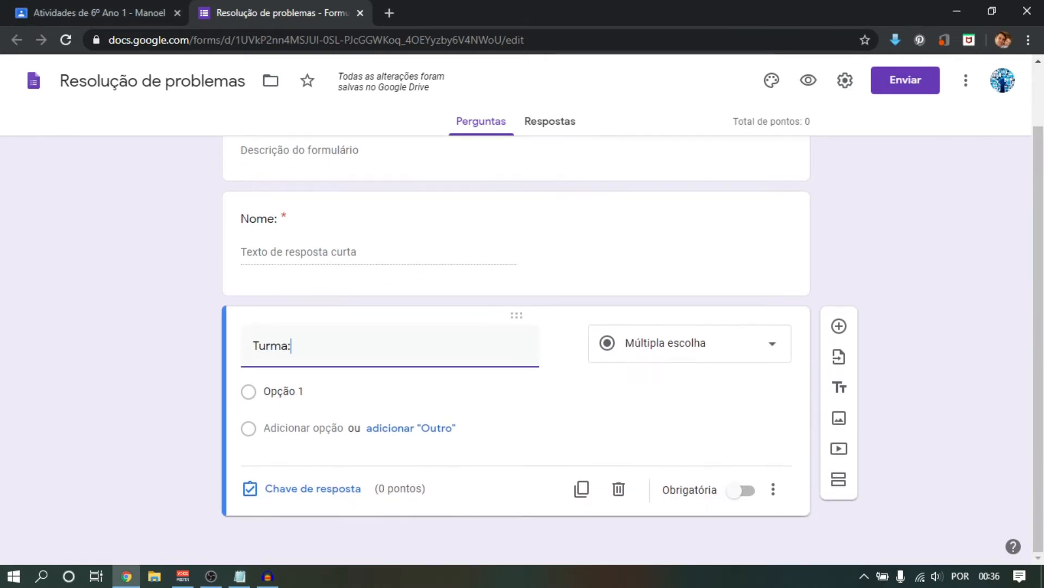
click(337, 396)
text(6º Ano 1 6º Ano 2 6º Ano 3 6º Ano 4 6º Ano 5)
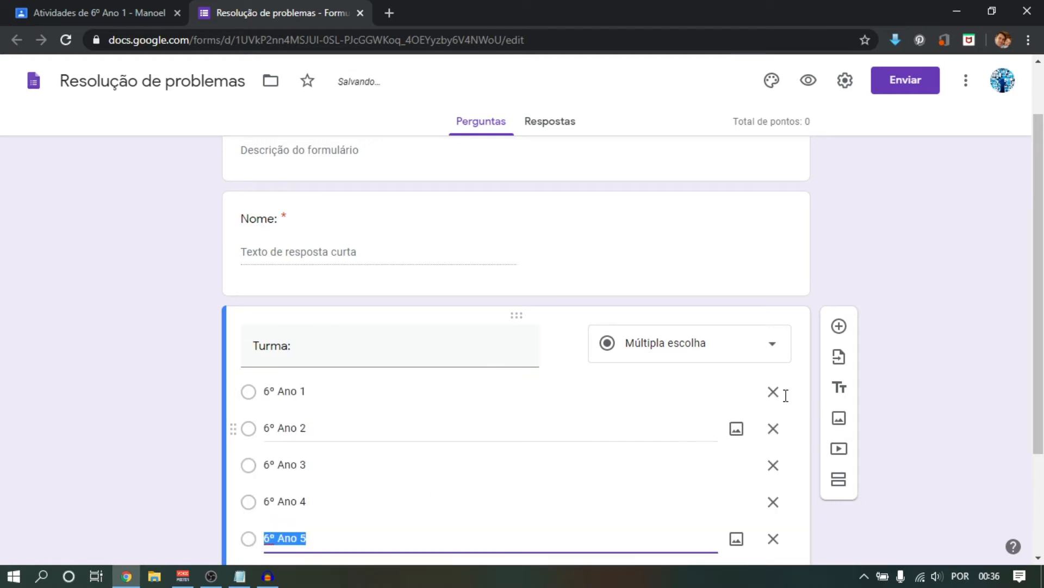
Check the source list of class options in the Notepad notes, and return to the first "Turma:" option in the form.
key(alt+Tab)
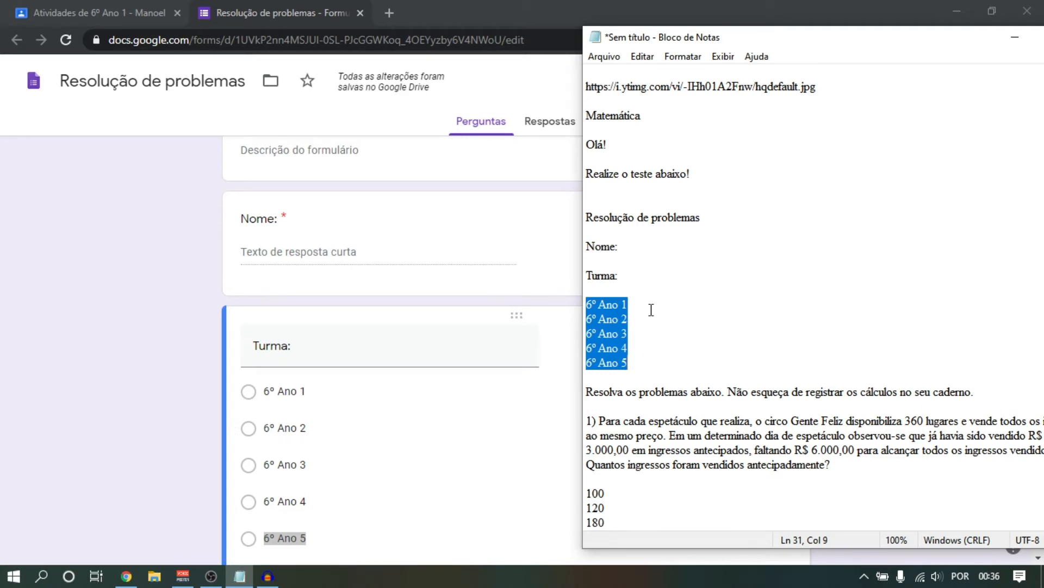
click(864, 25)
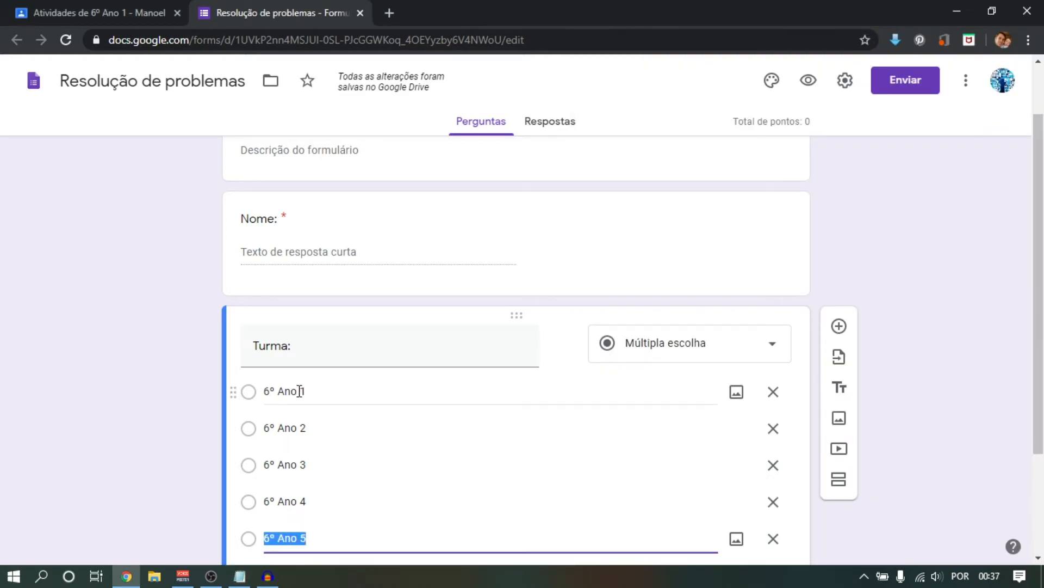
click(268, 394)
click(272, 394)
click(284, 392)
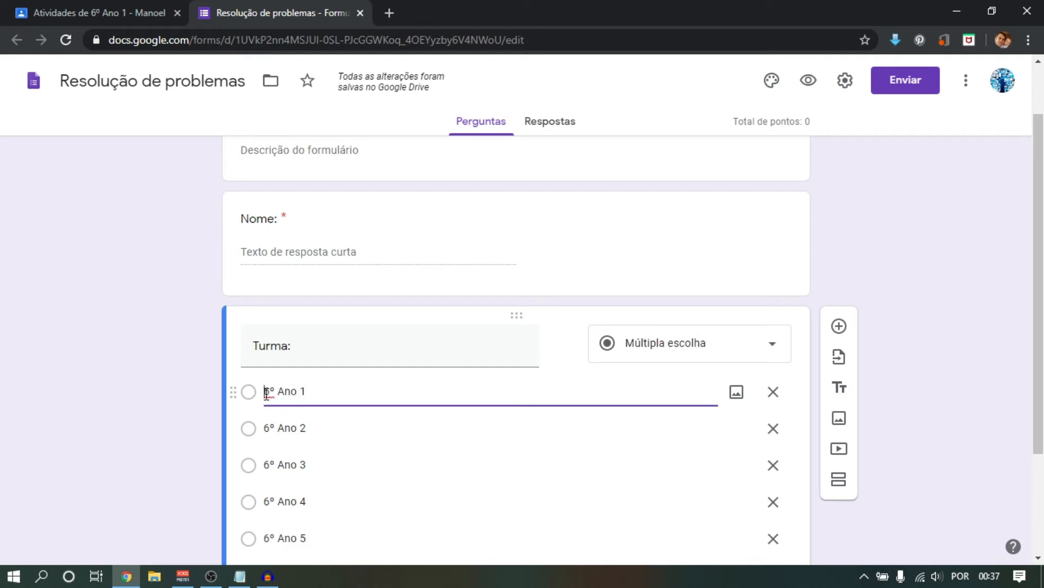
Delete the existing "Turma:" options until a single one is left and set it to "6º Ano 1".
key(ctrl+a)
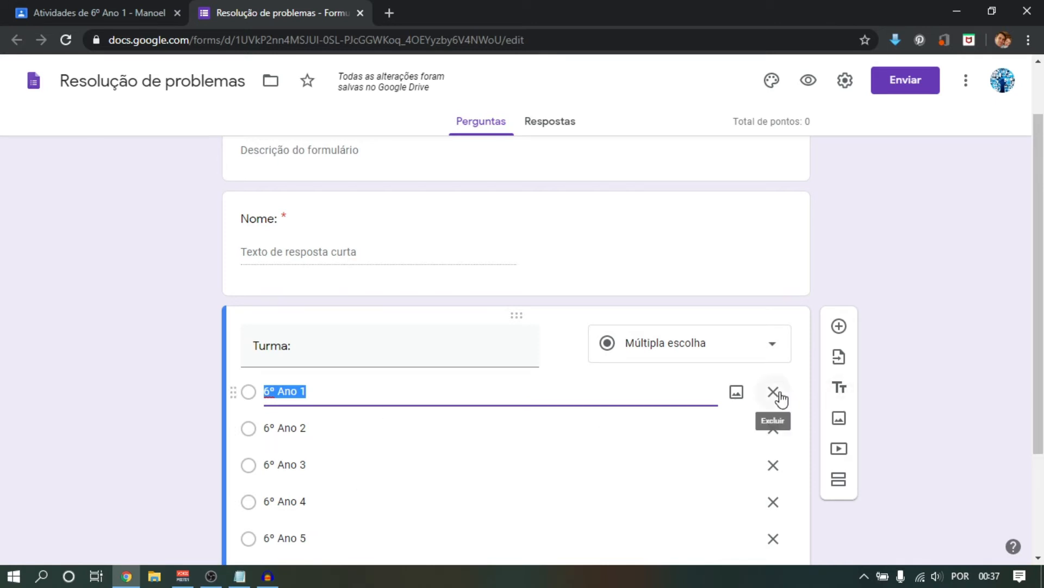
click(773, 391)
click(773, 391)
click(773, 391)
click(773, 392)
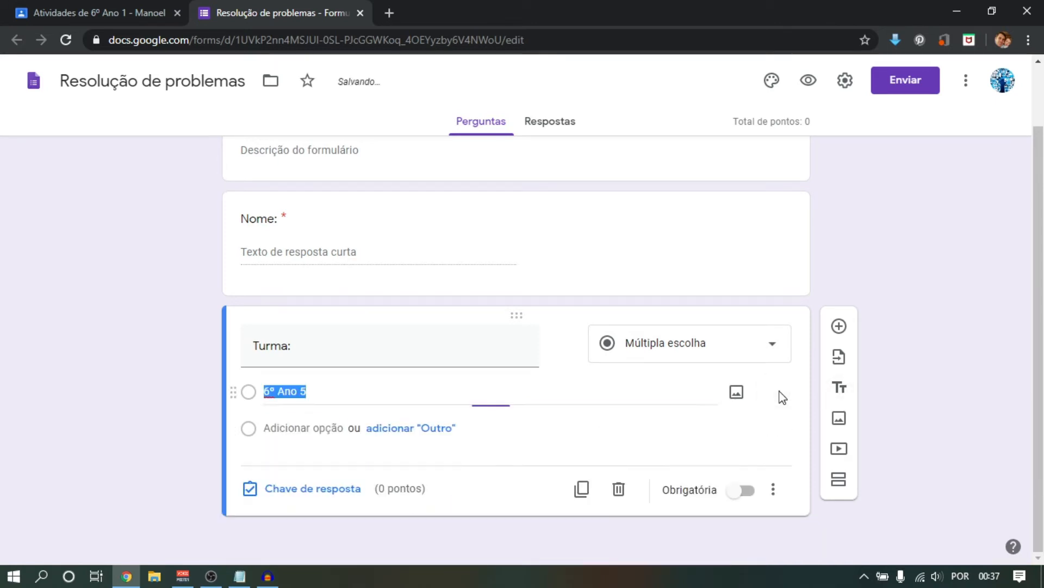
key(BackSpace)
text(6º Ano 1)
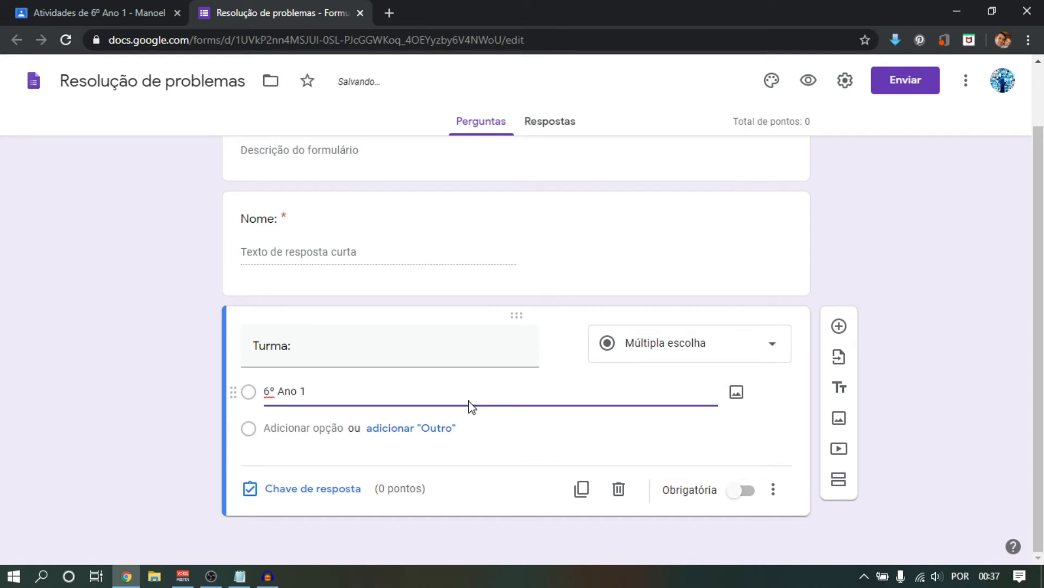
Add the options "6º Ano 2" and "6º Ano 3" to the "Turma:" question.
click(309, 428)
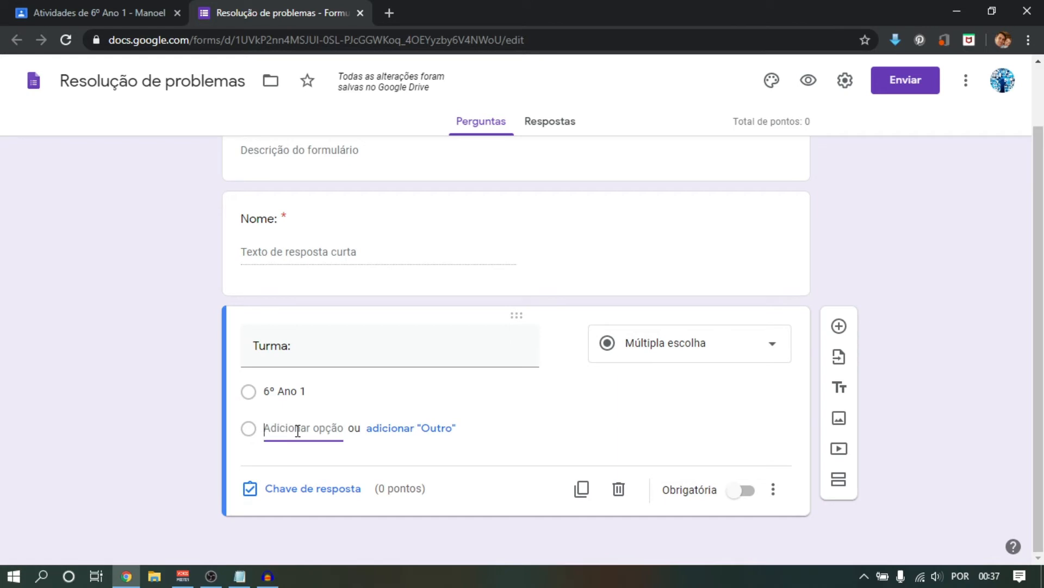
text(6º Ano)
text(2)
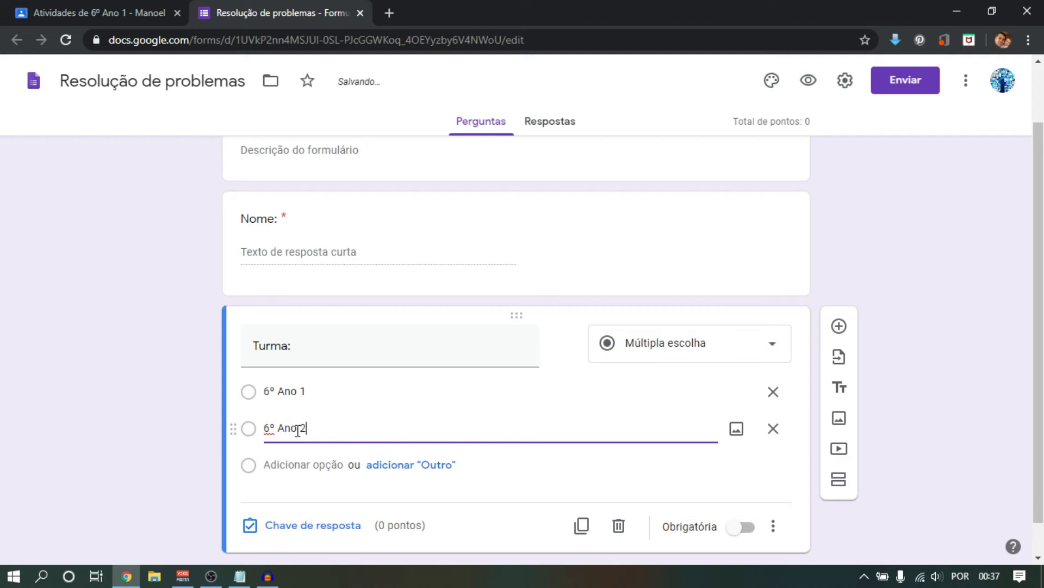
key(Tab)
key(Tab)
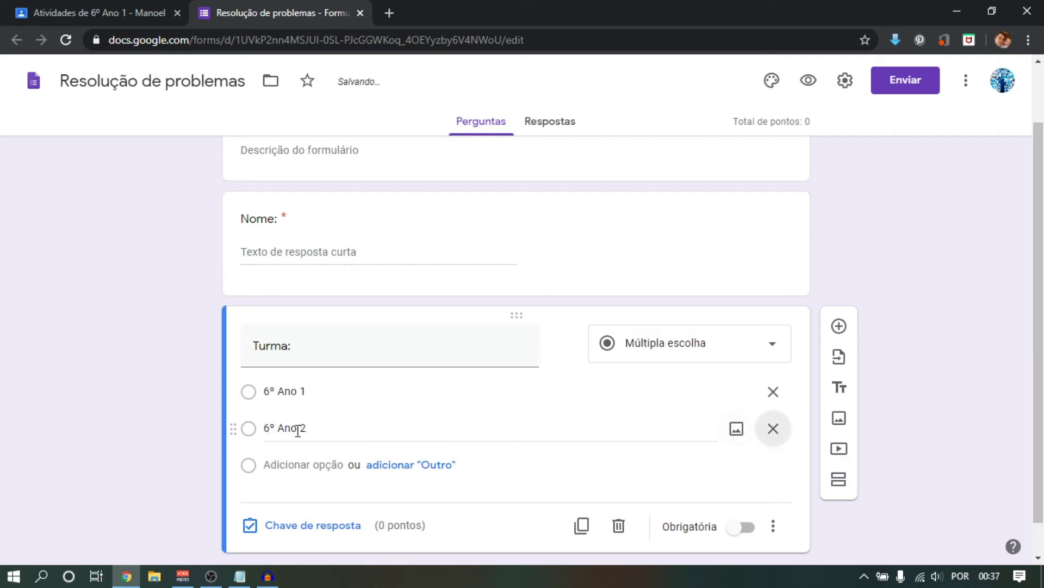
key(Tab)
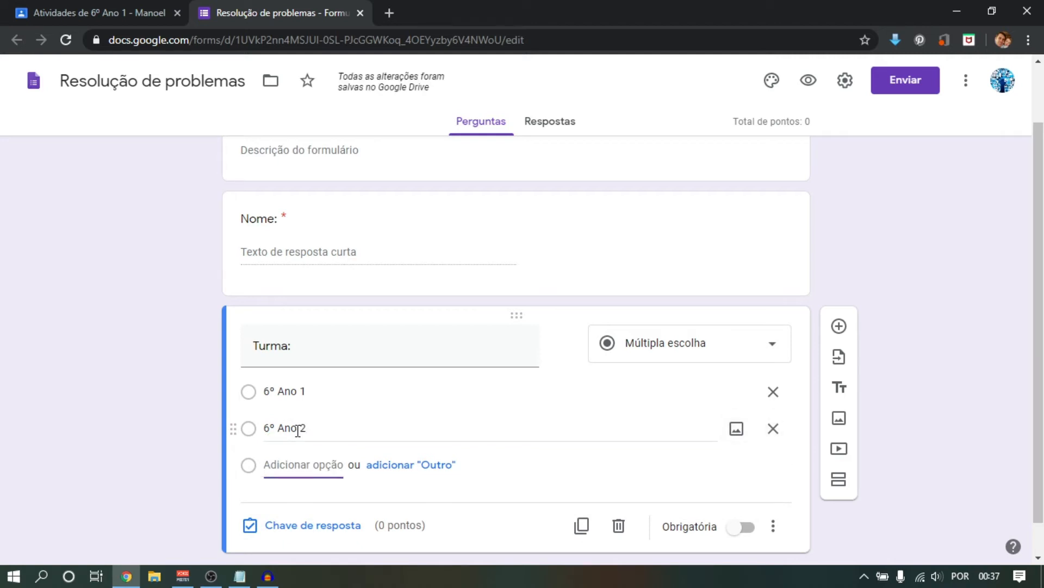
text(6º Ano 3)
key(Tab)
key(Tab)
key(Tab)
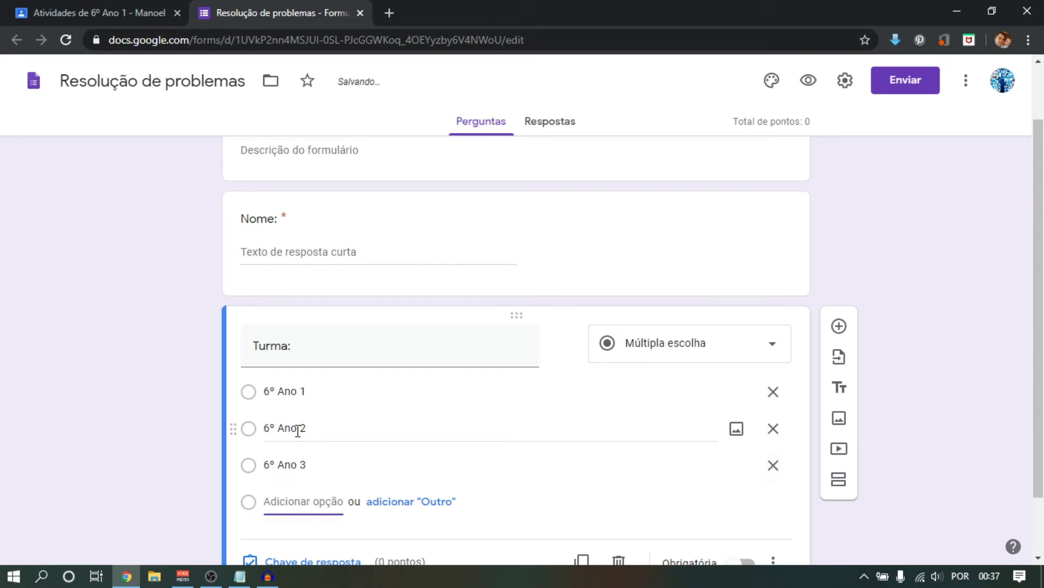
Add the options "6º Ano 4" and "6º Ano 5" to the "Turma:" question and make it required (Obrigatória).
text(6º Ano 4)
key(Tab)
key(Tab)
key(Tab)
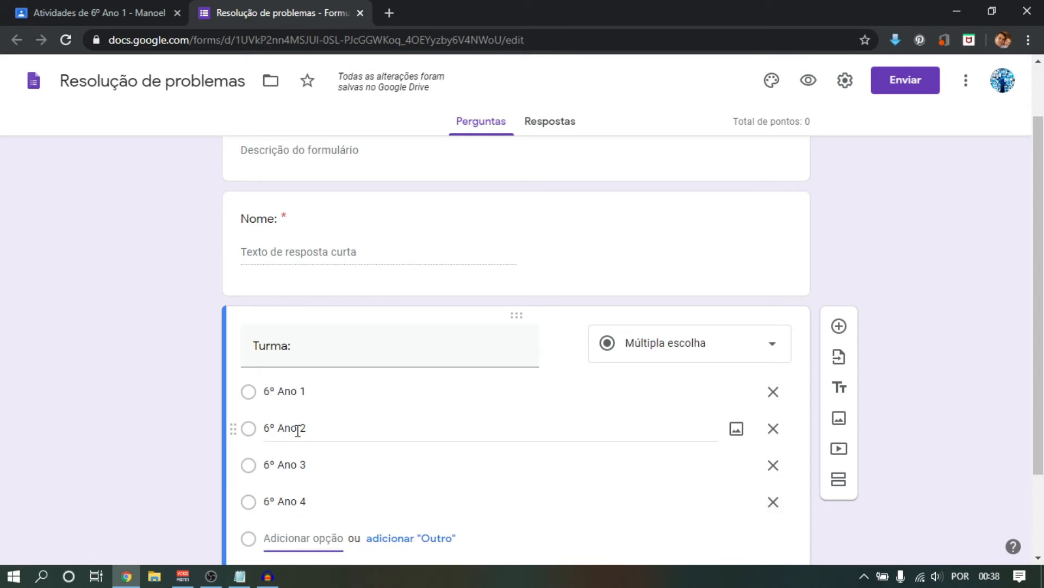
text(6º Ano)
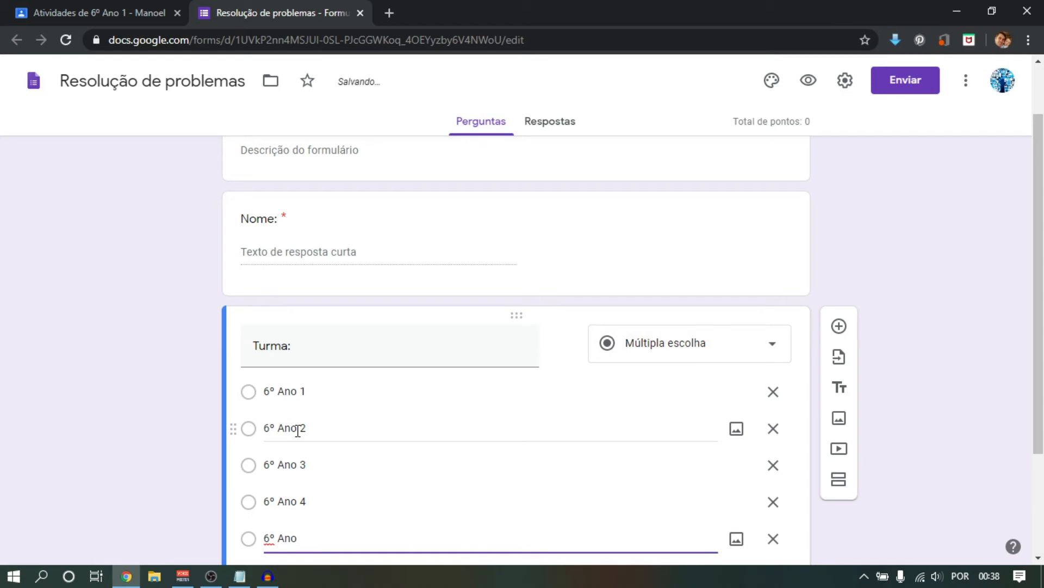
text(5)
drag(1039, 284, 1039, 376)
click(747, 503)
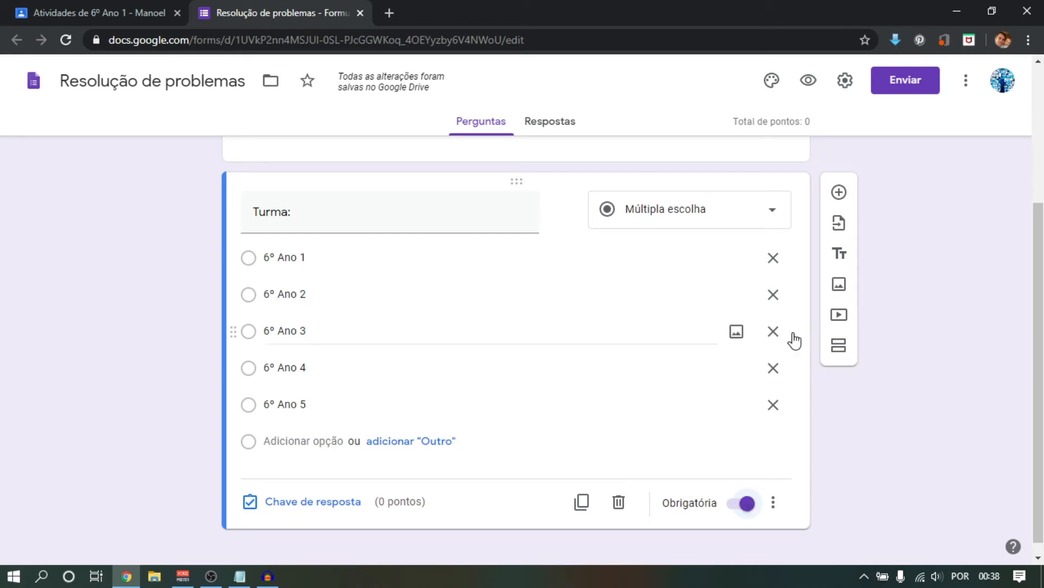
Add a blank question preceded by a title block reading "Resolva os problemas abaixo. Não esqueça de registrar os cálculos no seu caderno.".
click(839, 192)
click(840, 390)
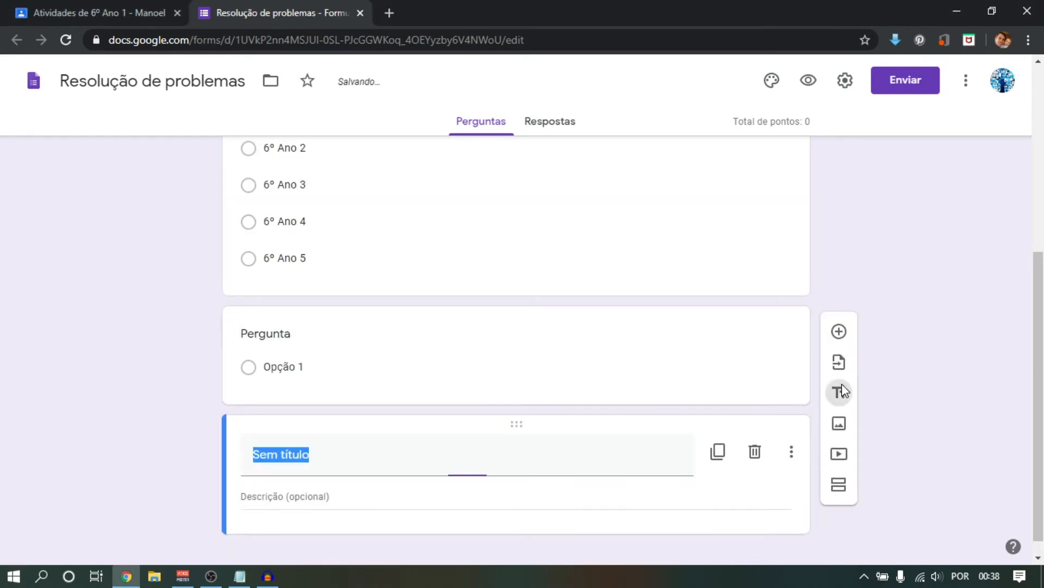
drag(538, 424, 543, 308)
click(348, 357)
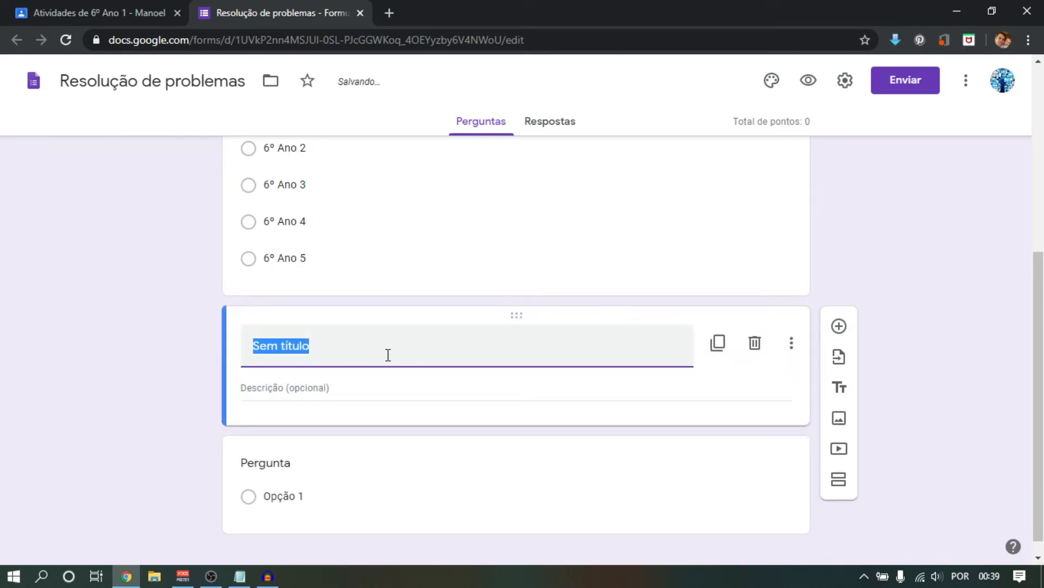
text(Resolva os problemas abaixo. Não esqueça de registrar os cálculos no seu caderno.)
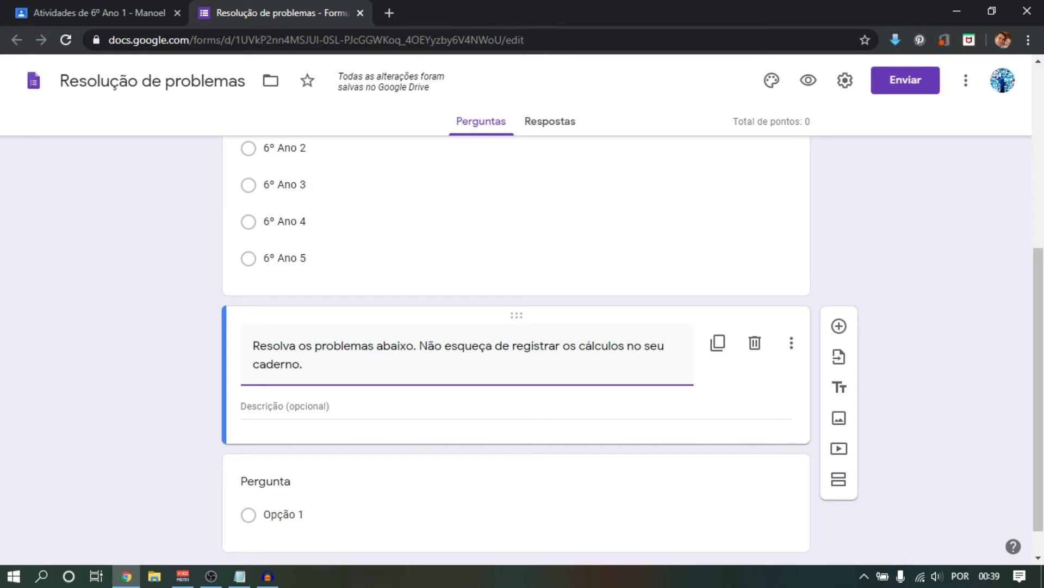
Fill the blank multiple-choice question with problem 1 from the Notepad notes, about circo Gente Feliz's tickets, and the options 100, 120, 180 and 240.
key(alt+Tab)
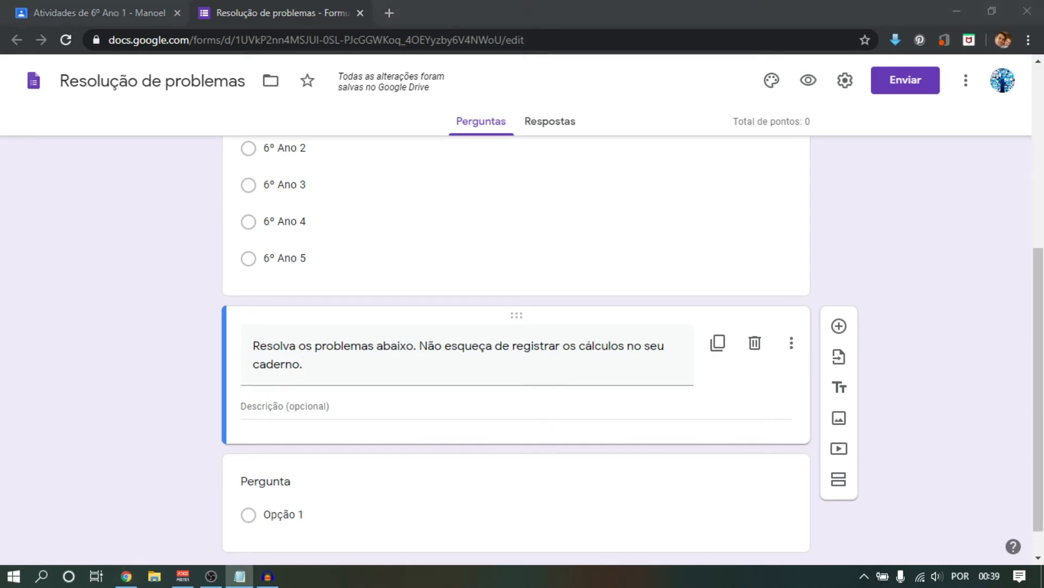
click(729, 494)
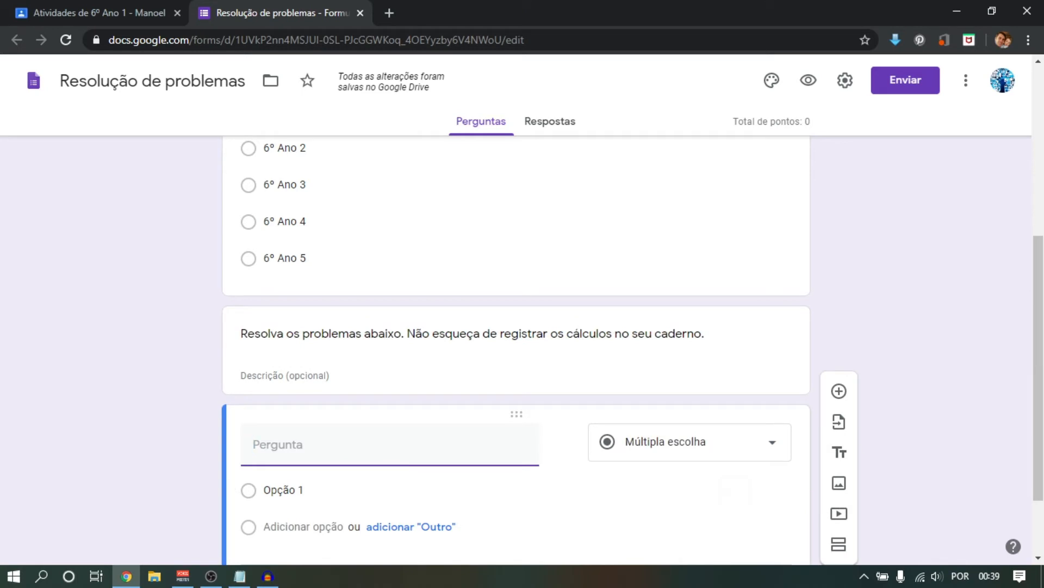
click(772, 344)
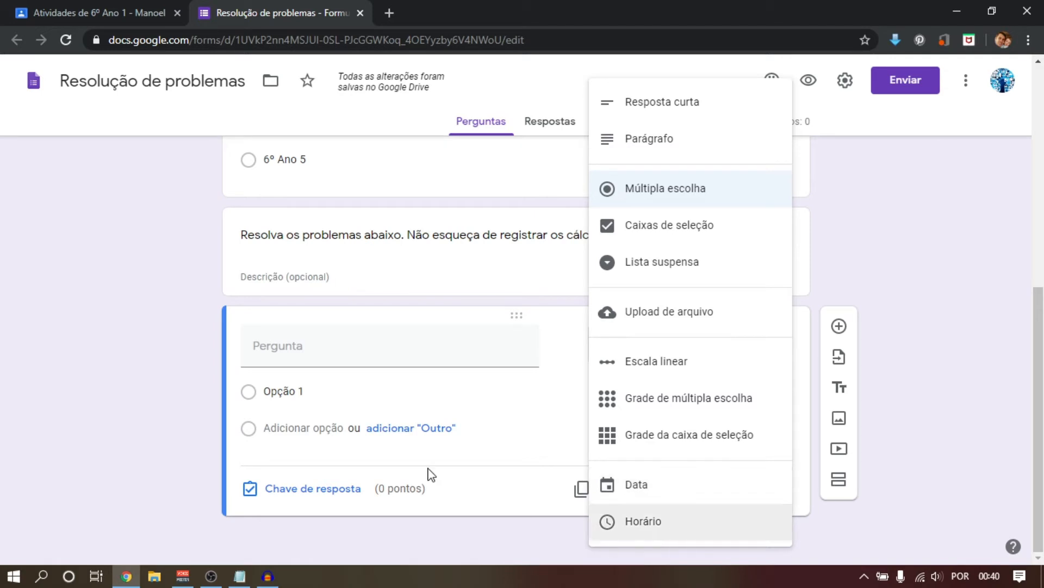
click(313, 359)
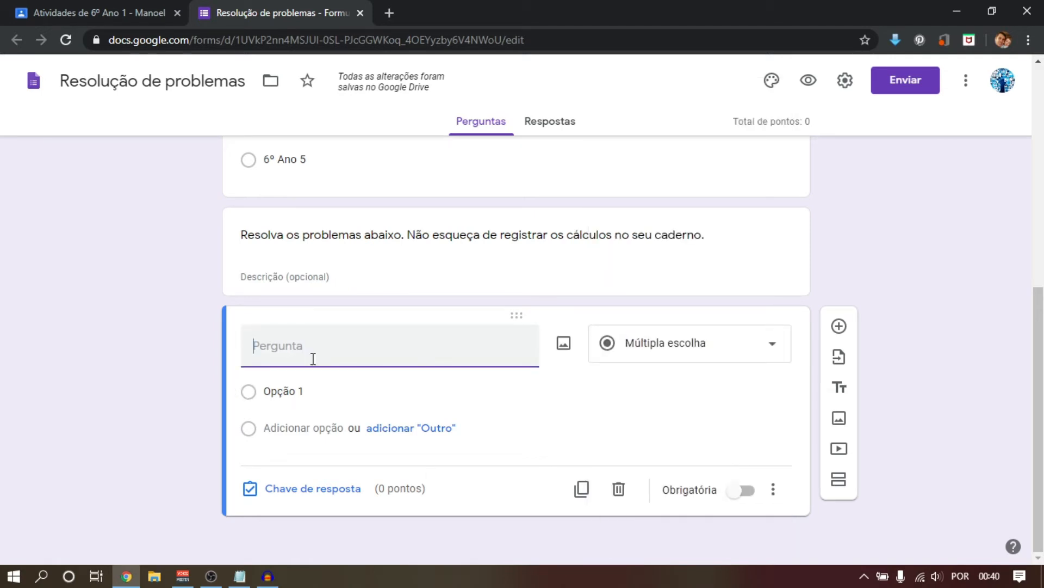
text(1) Para cada espetáculo que realiza, o circo Gente Feliz disponibiliza 360 lugares e vende todos os ingressos ao mesmo preço. Em um determinado dia de espetáculo observou-se que já havia sido vendido R$ 3.000,00 em ingressos antecipados, faltando R$ 6.000,00 para alcançar todos os ingressos vendidos. Quantos ingressos foram vendidos antecipadamente?)
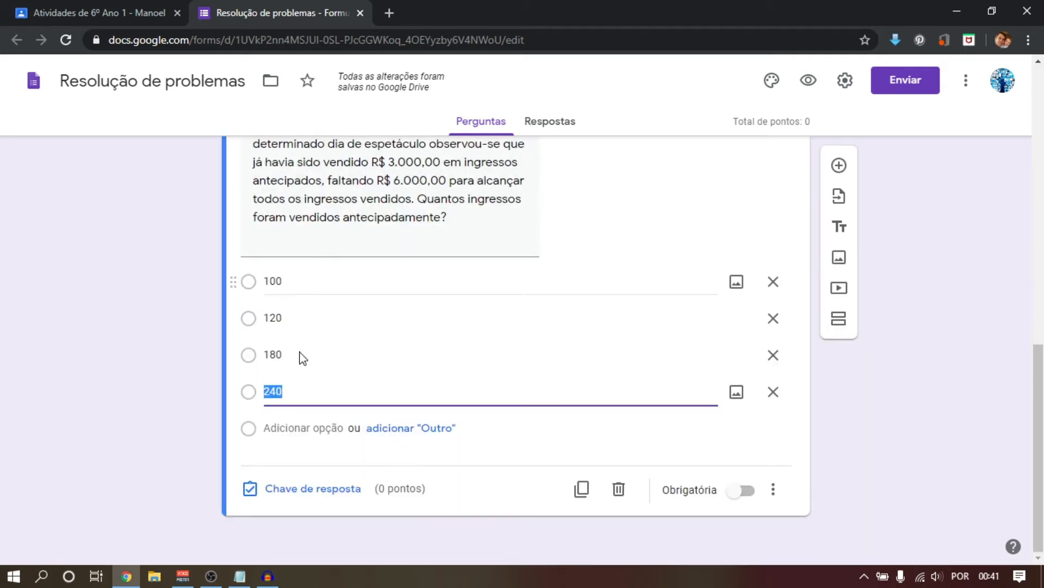
Append the word "ingressos" to the 100, 120, 180 and 240 options of problem 1.
click(353, 279)
text(in)
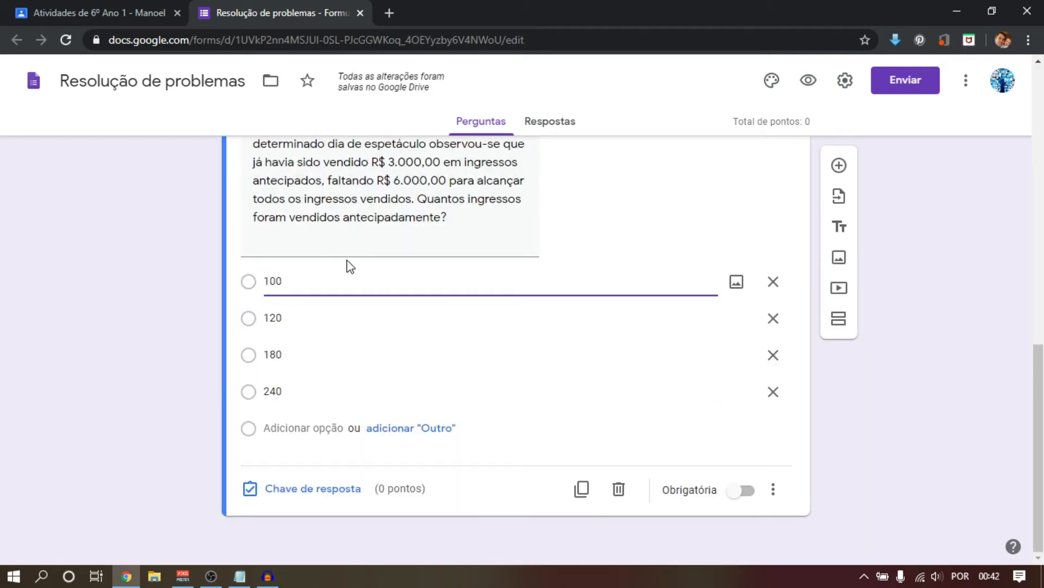
text(gressos)
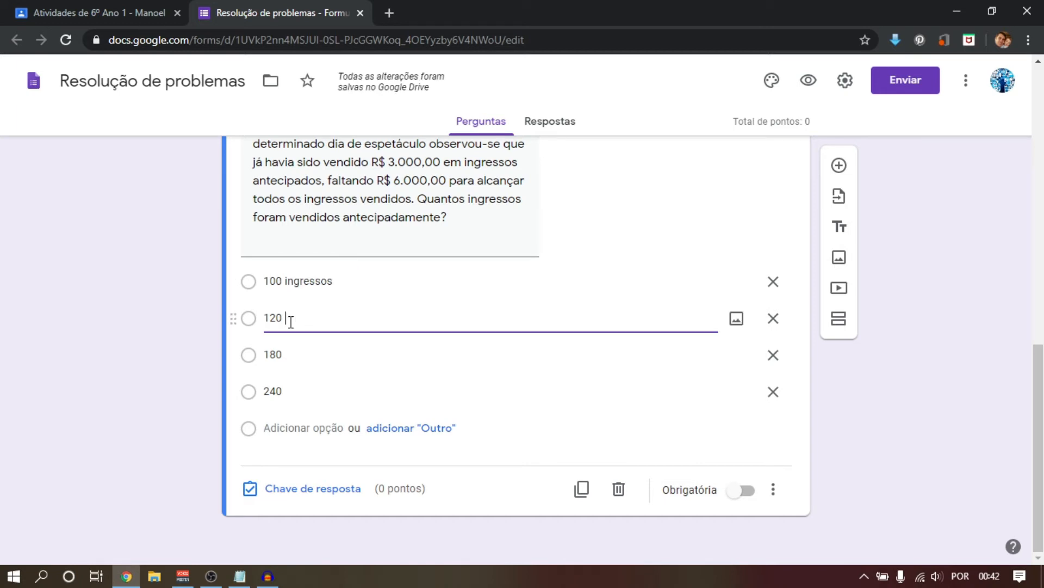
text(ingressos)
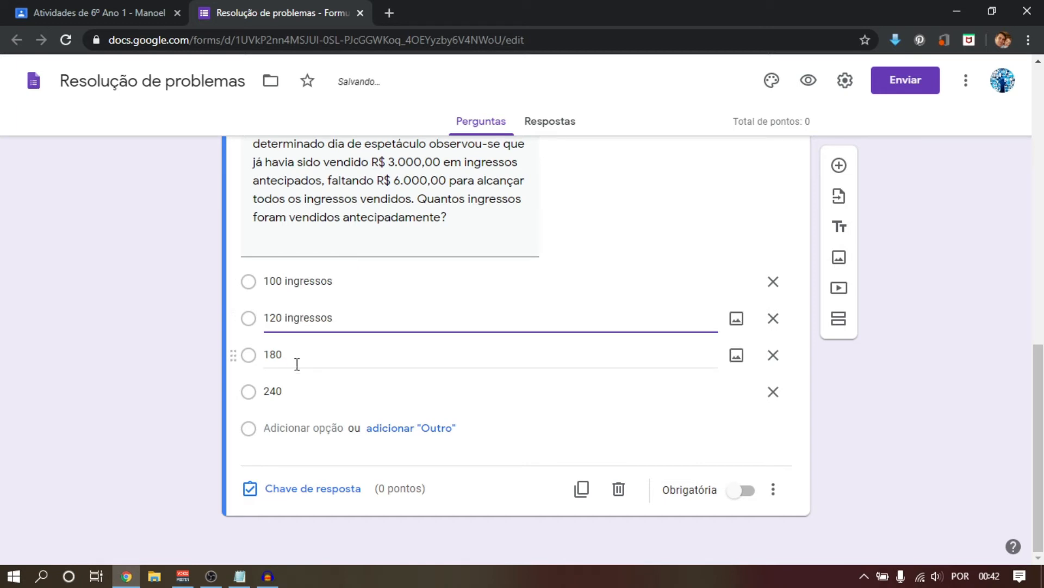
click(308, 356)
click(308, 356)
text(ingressos)
click(326, 395)
click(326, 394)
text(ingressos)
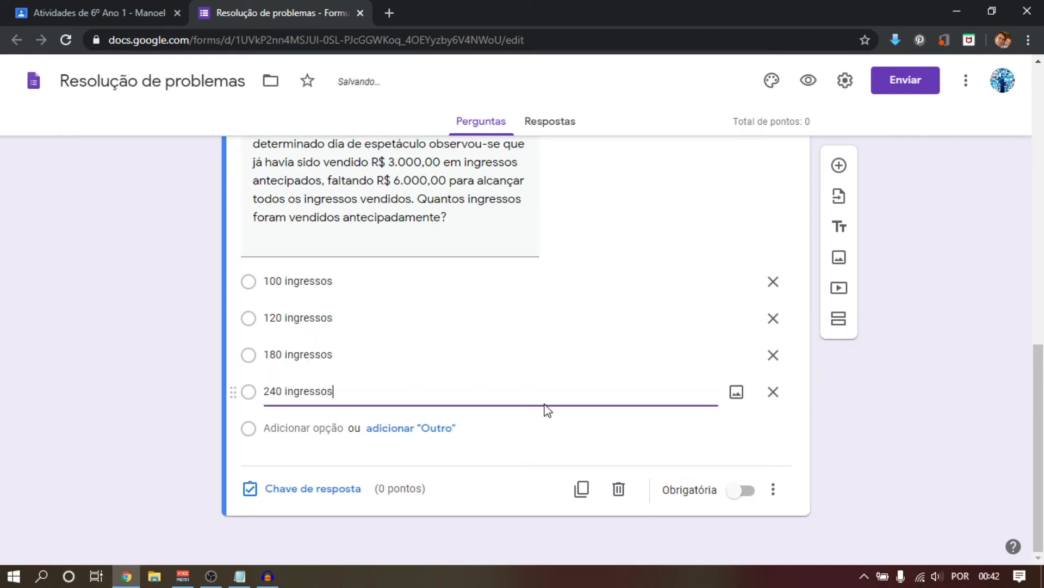
Make the problem 1 question about the circus tickets required (Obrigatória).
click(773, 489)
click(683, 440)
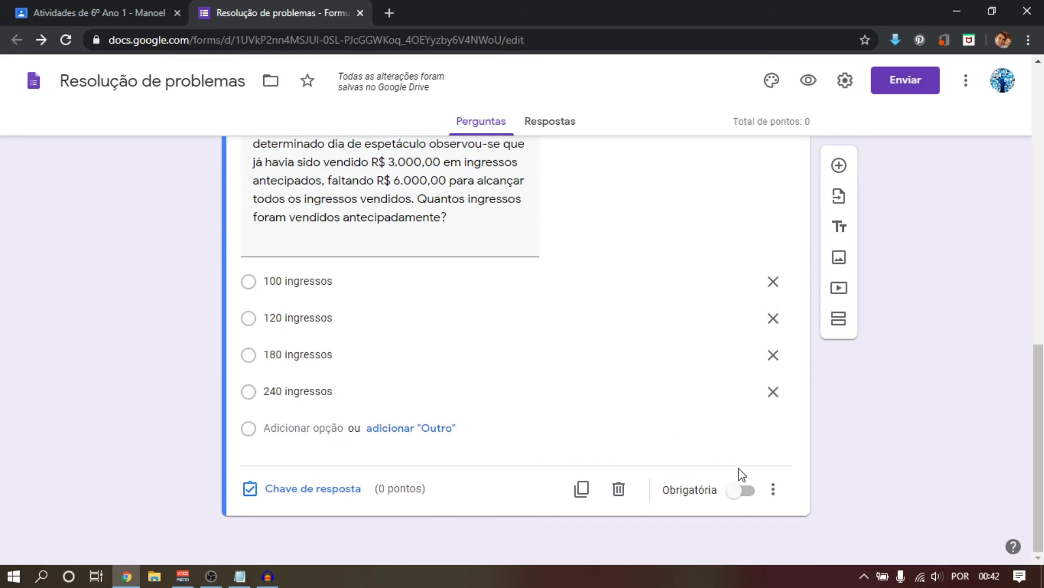
click(743, 489)
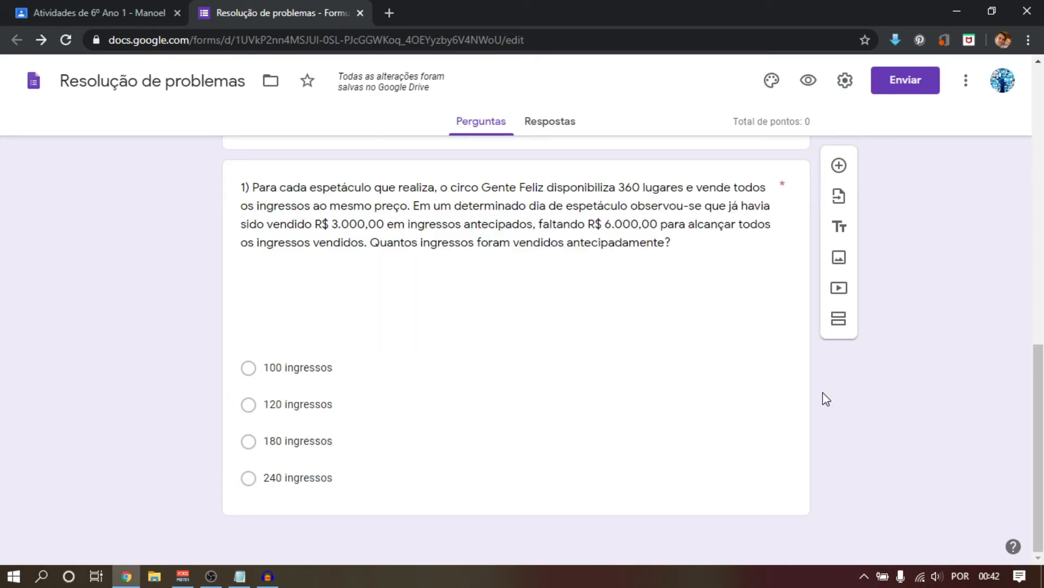
Add a question containing problem 2 from the Notepad notes, about the truck driver transporting 150 sacks of coffee and 100 sacks of beans.
click(839, 169)
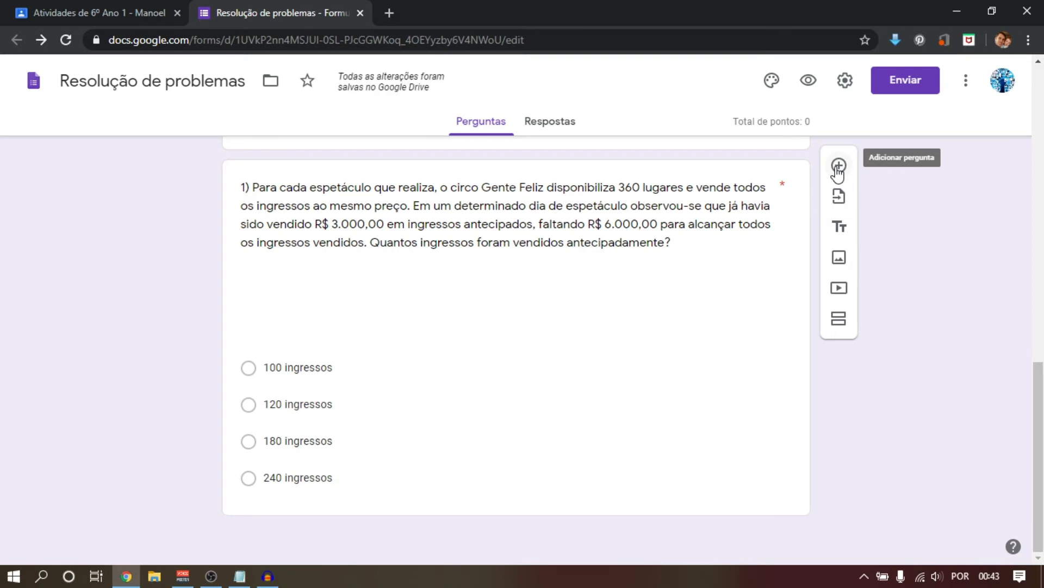
click(838, 169)
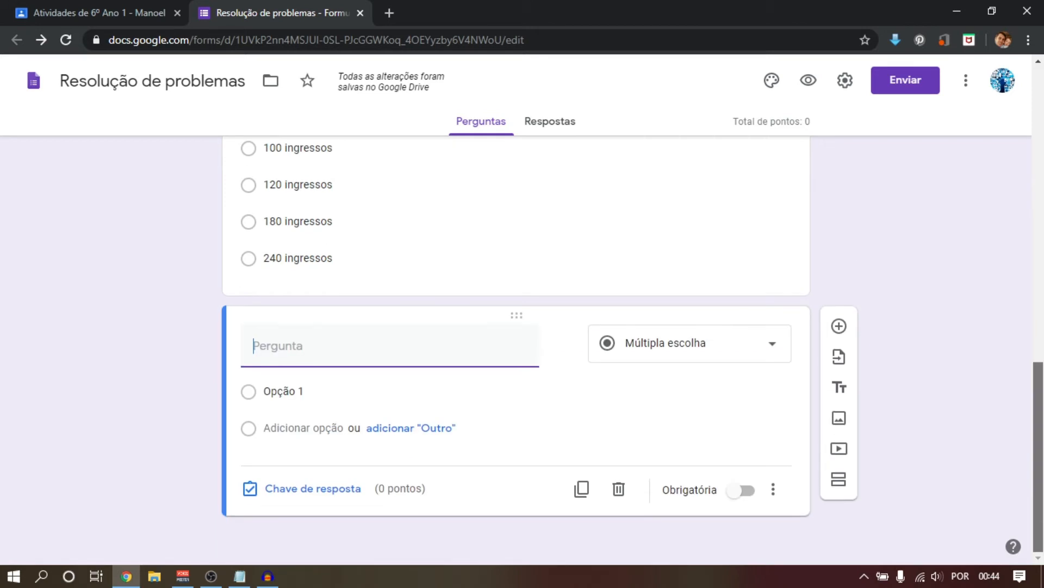
key(alt+Tab)
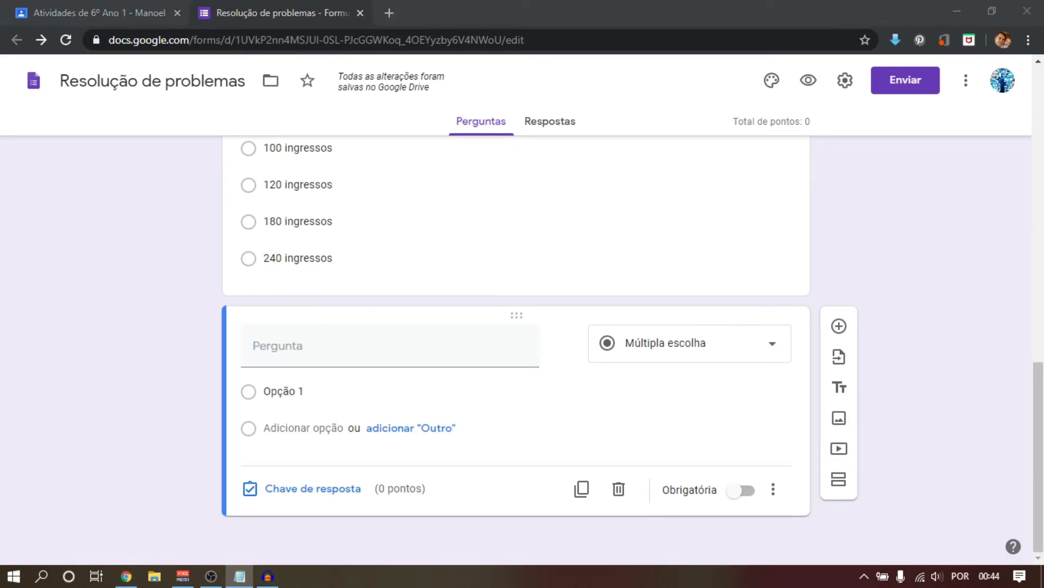
click(417, 345)
text(2) João é caminhoneiro e trabalha realizando o transporte de alimentos. No dia de hoje vai transportar uma carga de 150 sacas de café de 60 quilos cada e 100 sacas de feijão de 25 quilos cada. Sabendo que seu caminhão pode carregar duas toneladas ou 2000 quilos por viagem, como João pode transportar essa carga, dando o menor número de viagens possível?)
Change the problem 2 question to the Parágrafo answer type and make it required (Obrigatória).
click(674, 348)
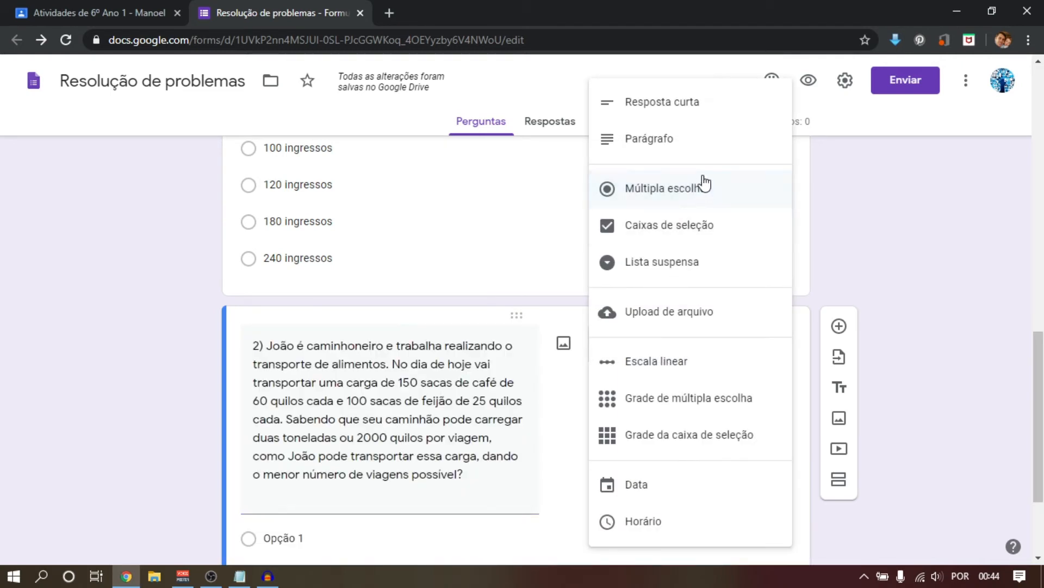
click(733, 132)
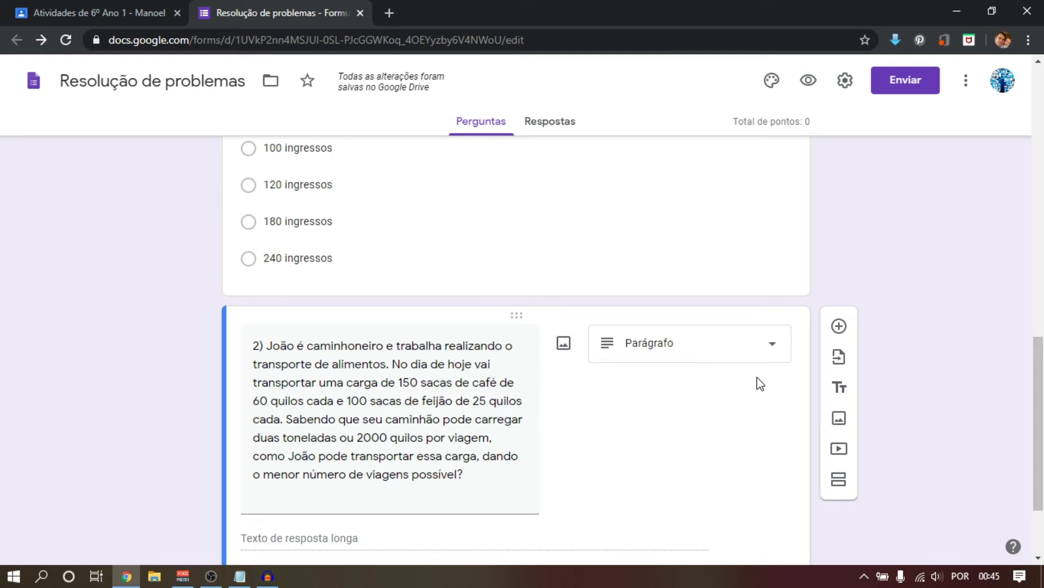
drag(1040, 413, 1035, 466)
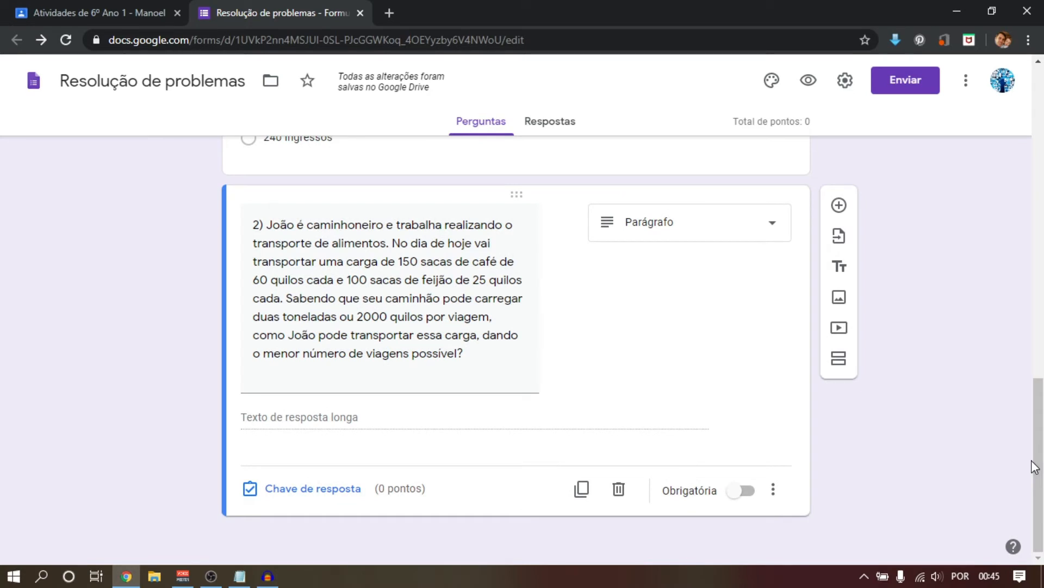
click(749, 500)
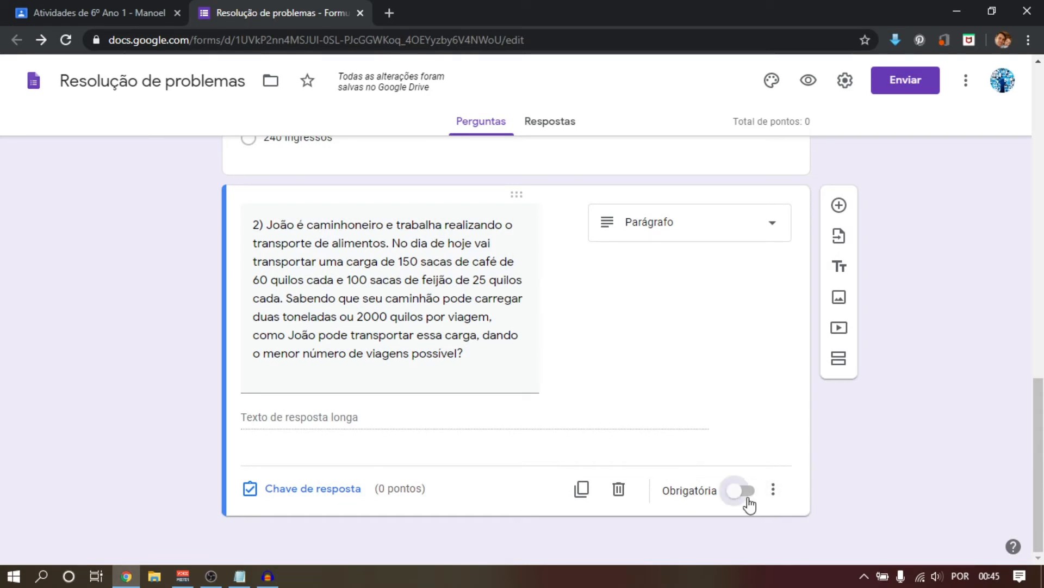
Return to the start of the form and open its preview to see it as students will.
triple_click(518, 373)
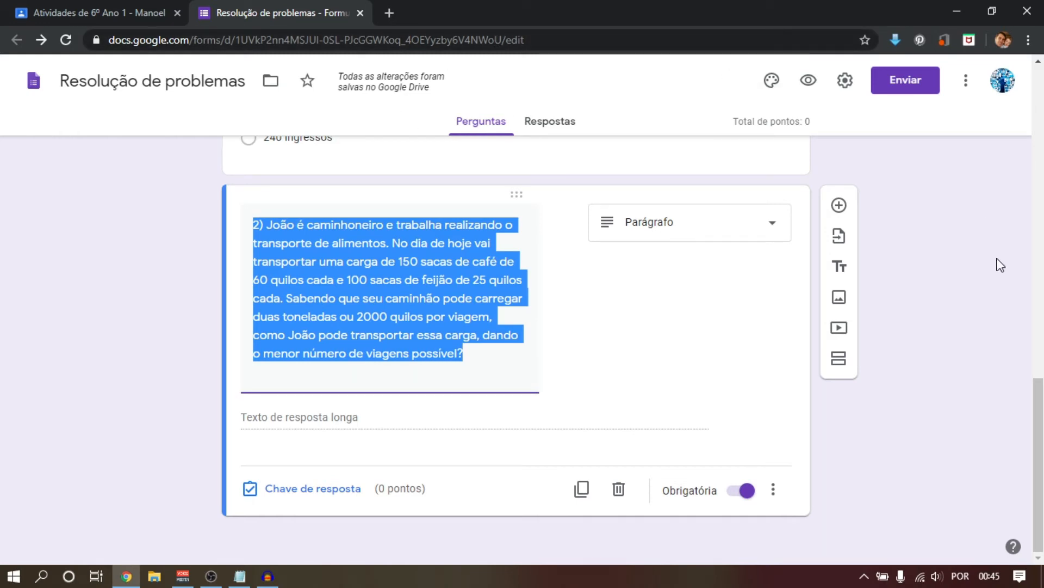
drag(1032, 419, 1032, 82)
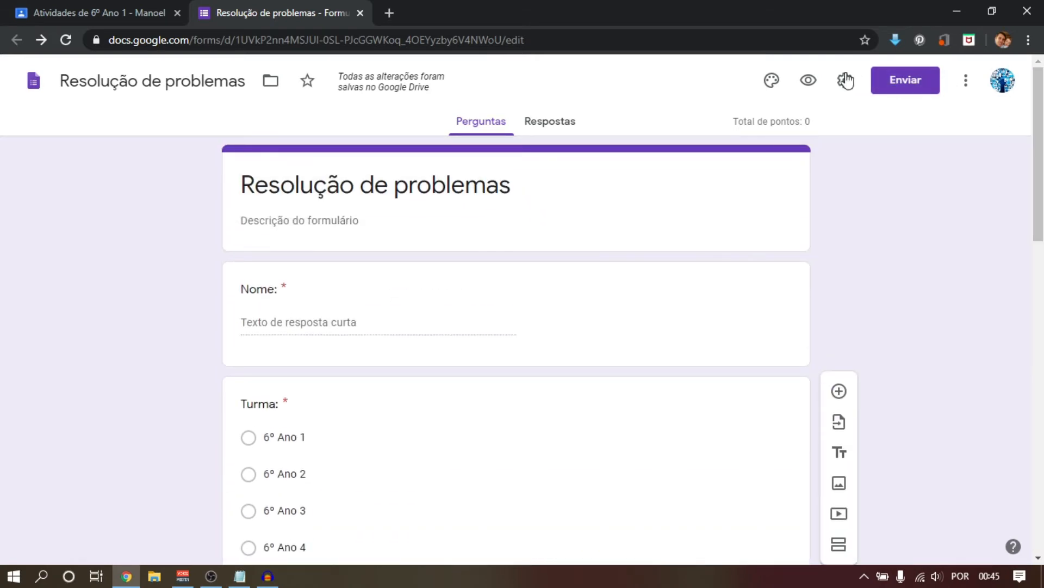
click(810, 80)
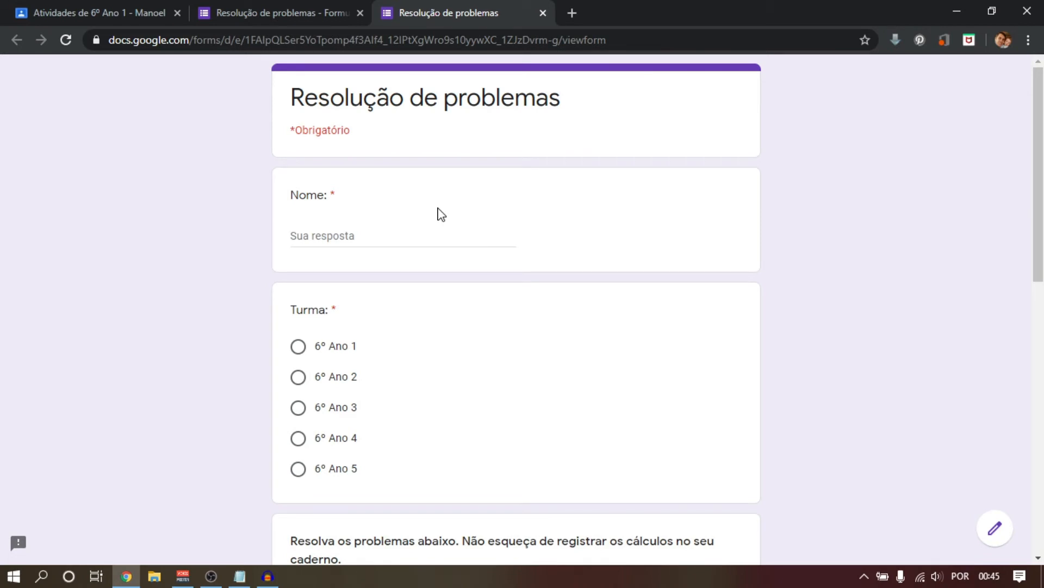
Enter a student's first name under Nome and choose 6º Ano 2 as the Turma in the form preview.
click(390, 235)
text(Anderso)
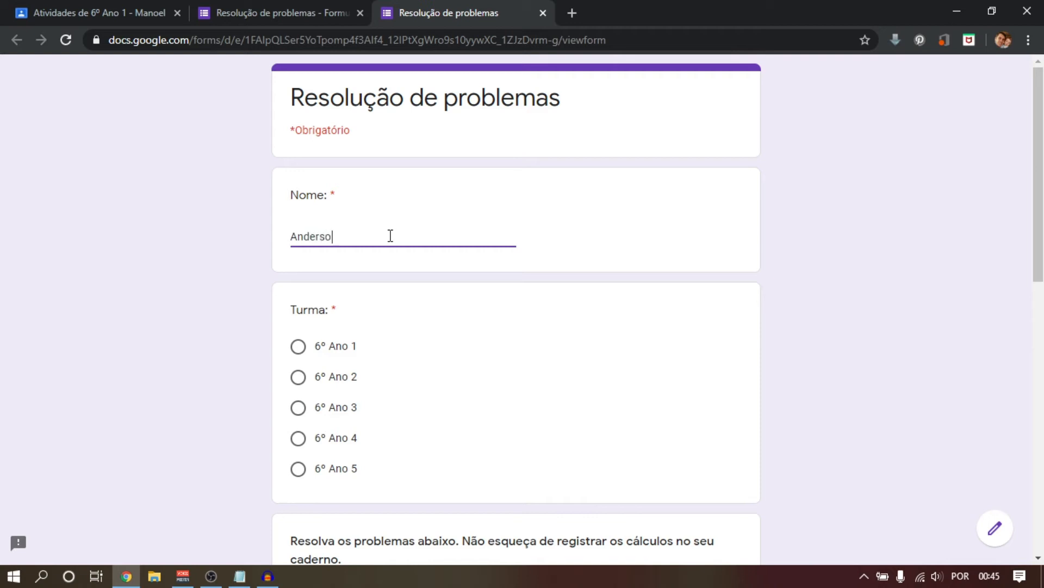
click(299, 377)
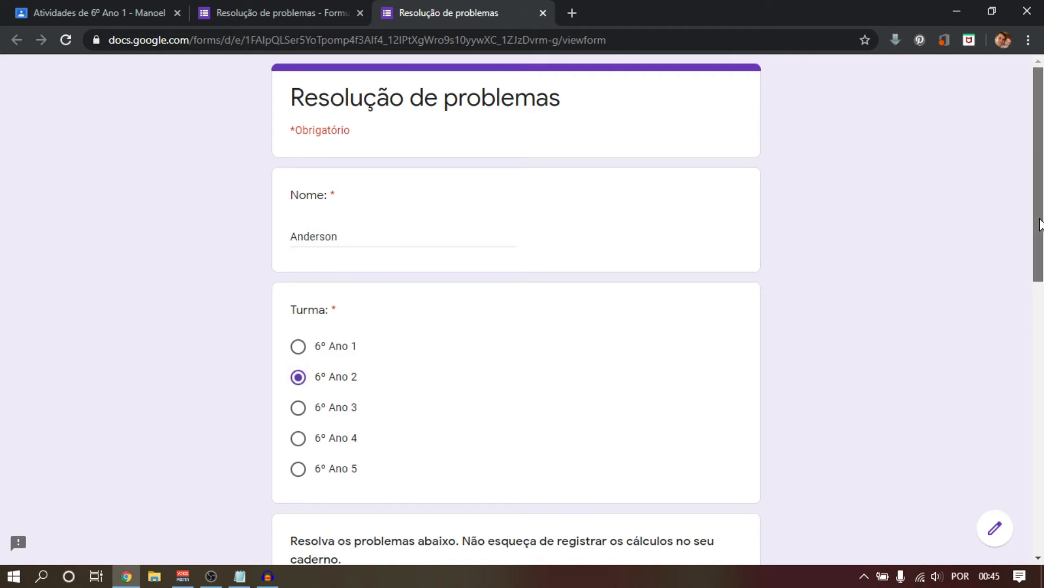
Answer problem 1 with 120 ingressos and problem 2 with "não sei", and submit the response.
drag(1038, 230, 1038, 321)
scroll(1038, 321, down, 4)
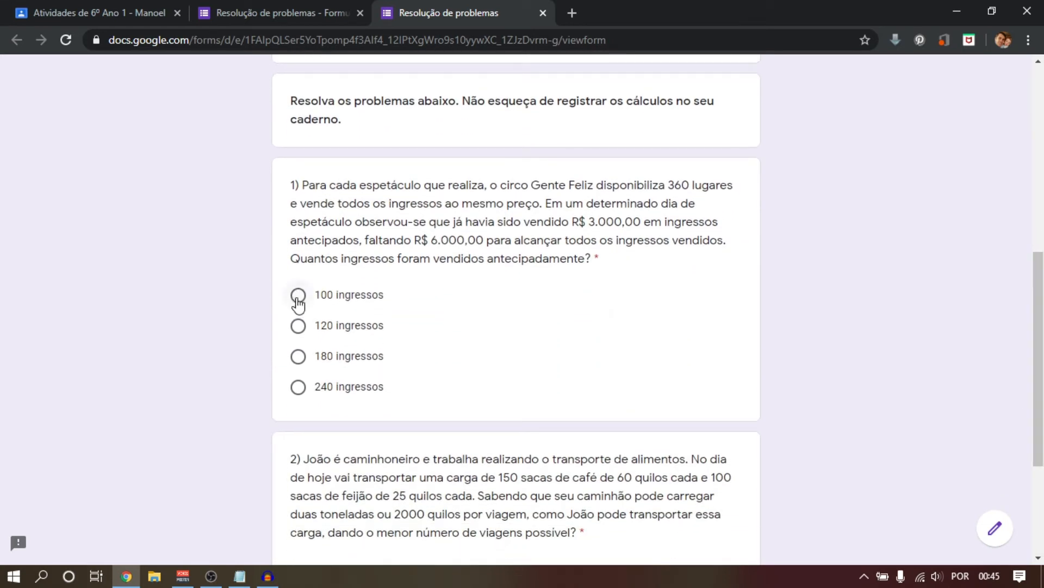
click(298, 326)
scroll(958, 464, down, 4)
click(446, 370)
text(Na)
key(BackSpace)
text(não sei)
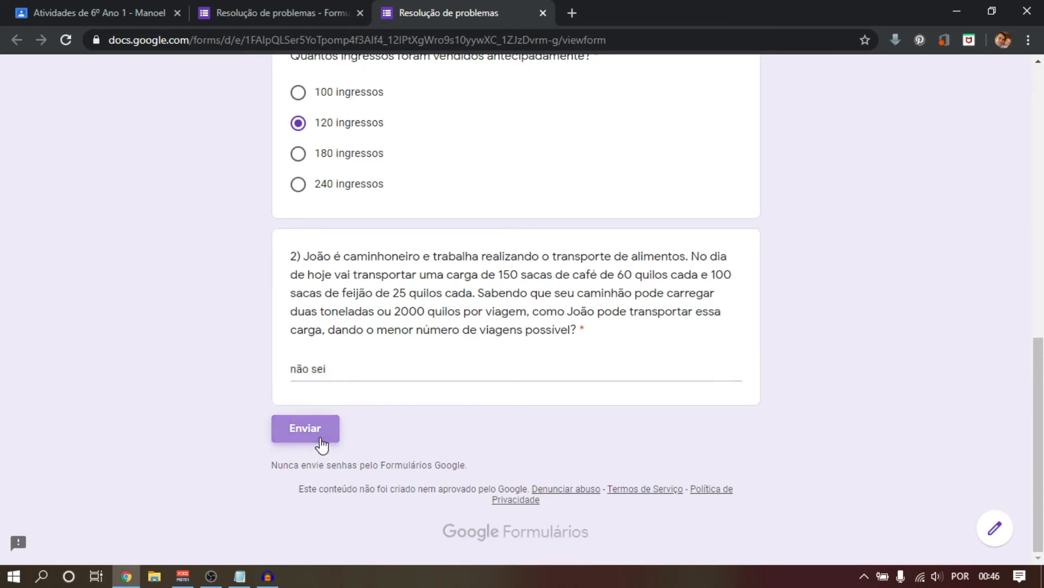
click(289, 437)
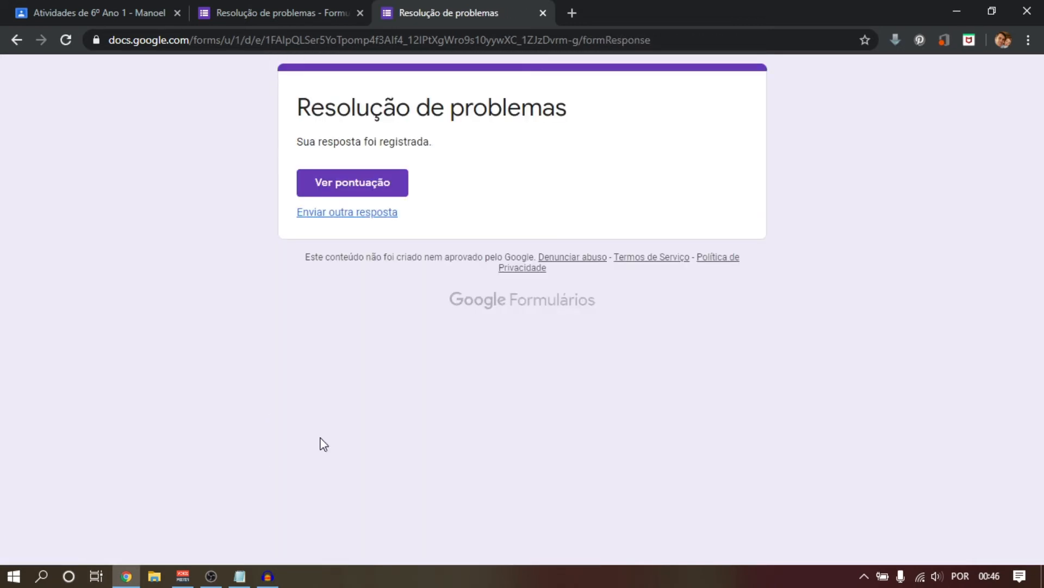
View the score page for the submitted response and close it.
click(378, 190)
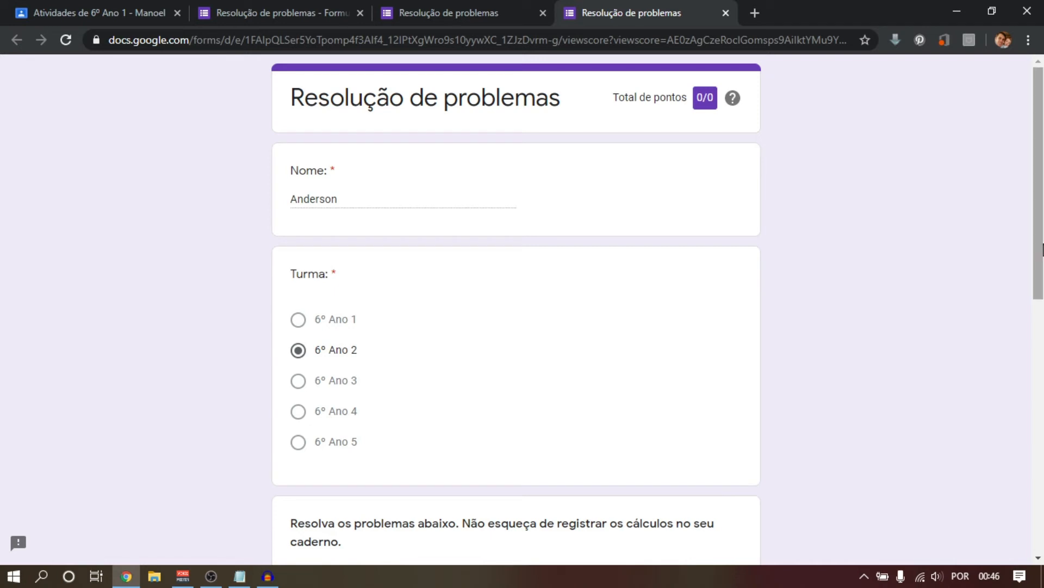
drag(1040, 247, 1019, 146)
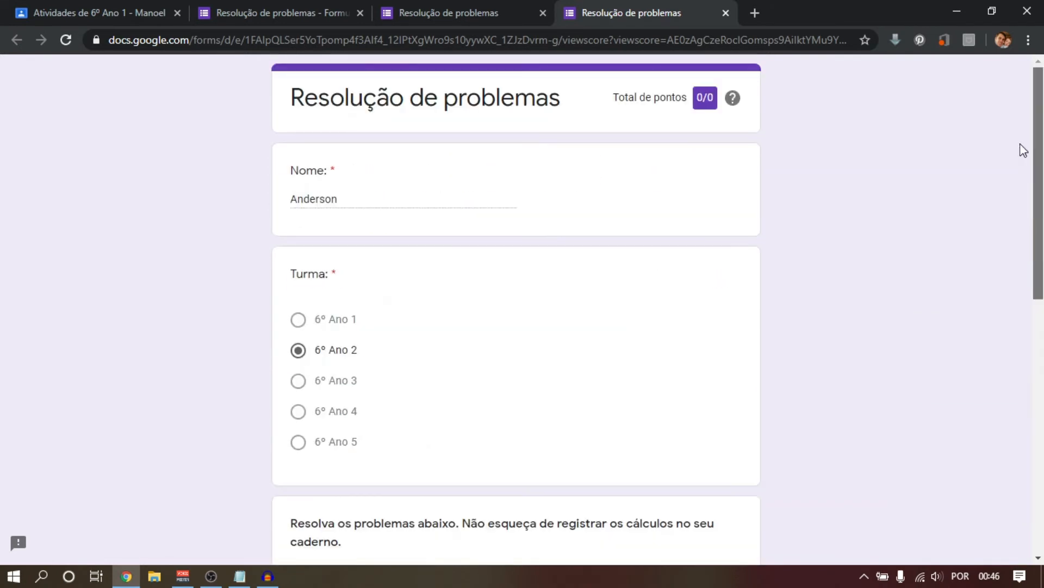
click(725, 12)
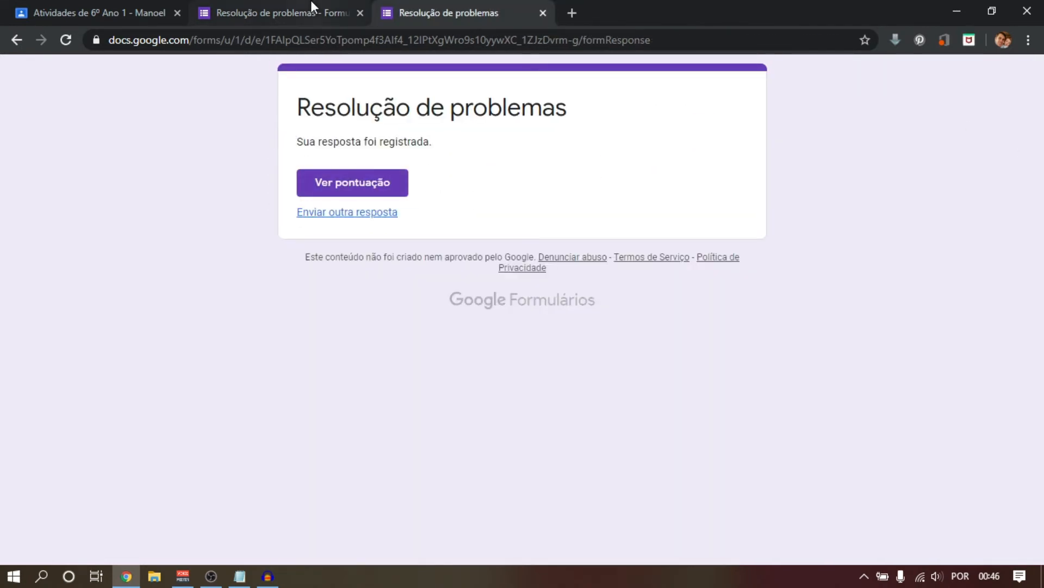
In the form editor, mark 120 ingressos as the correct answer in the answer key of problem 1.
click(286, 4)
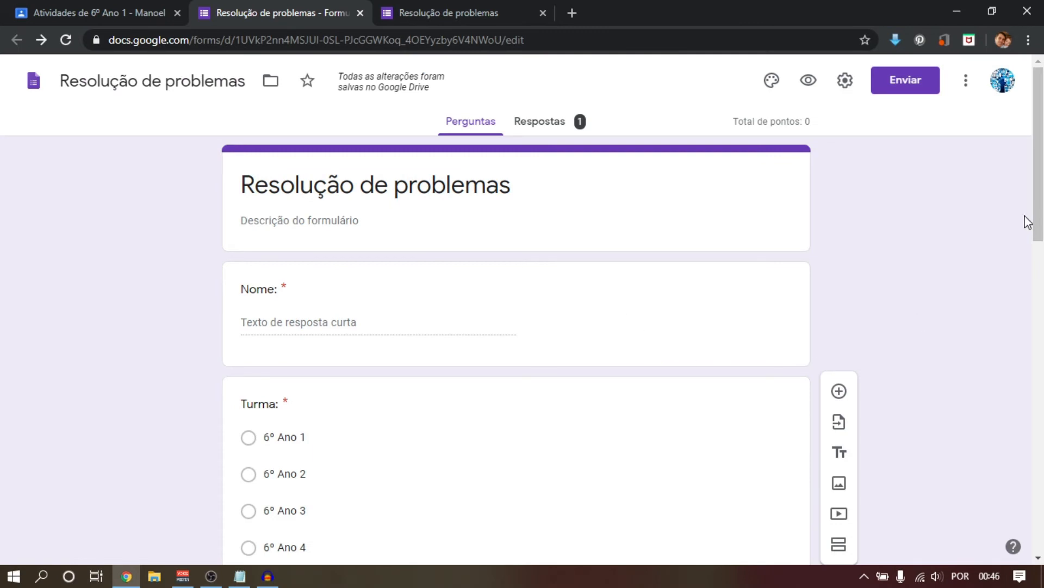
drag(1038, 225, 1039, 291)
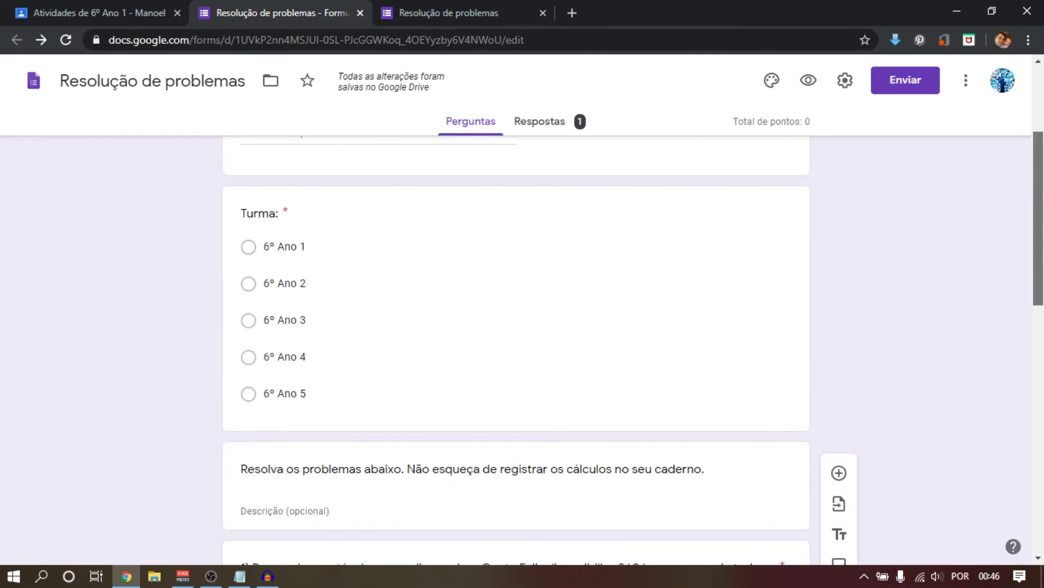
scroll(647, 335, down, 5)
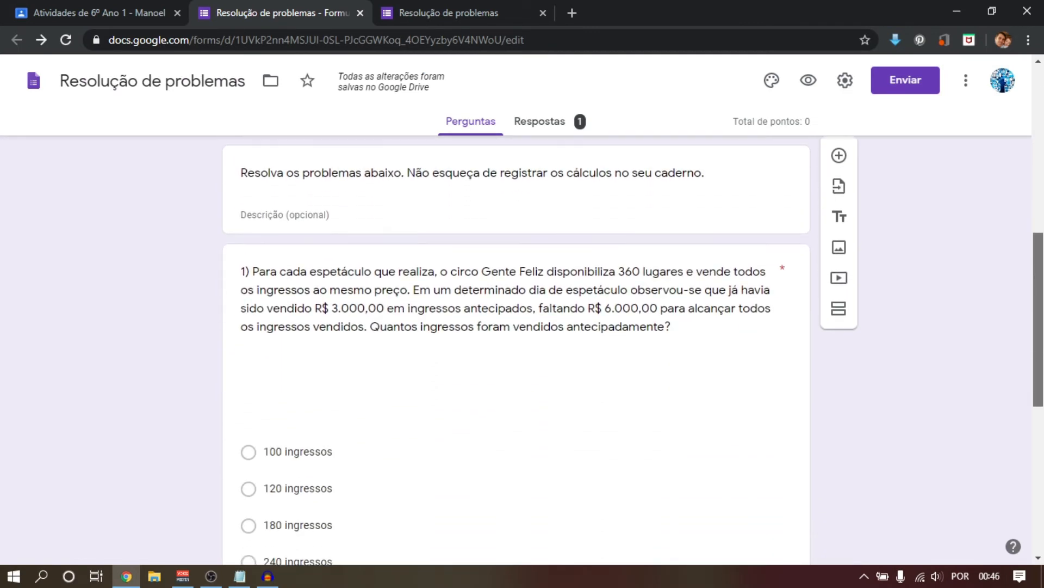
click(645, 332)
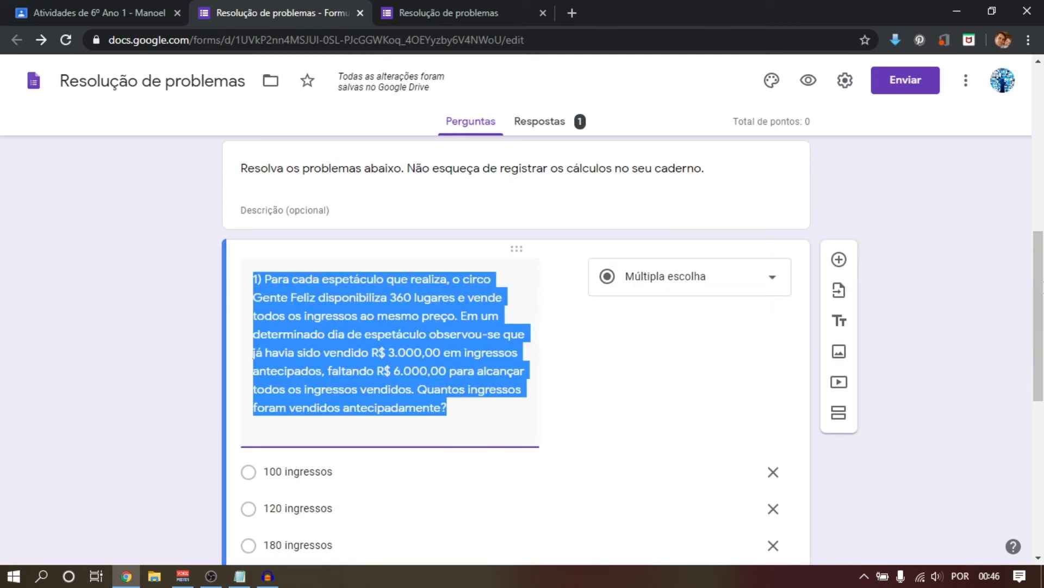
drag(1039, 310, 1039, 392)
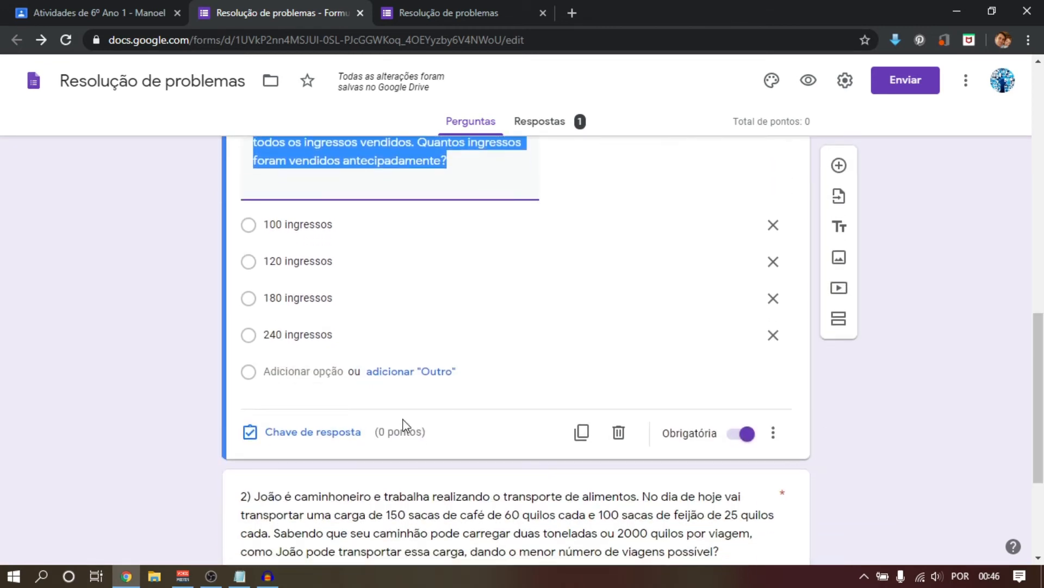
click(285, 435)
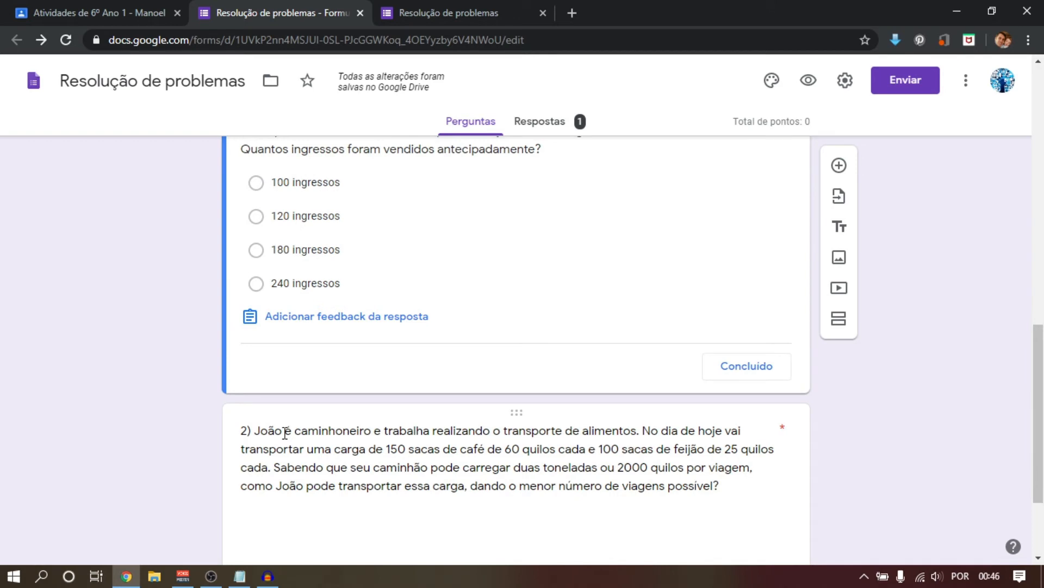
click(256, 217)
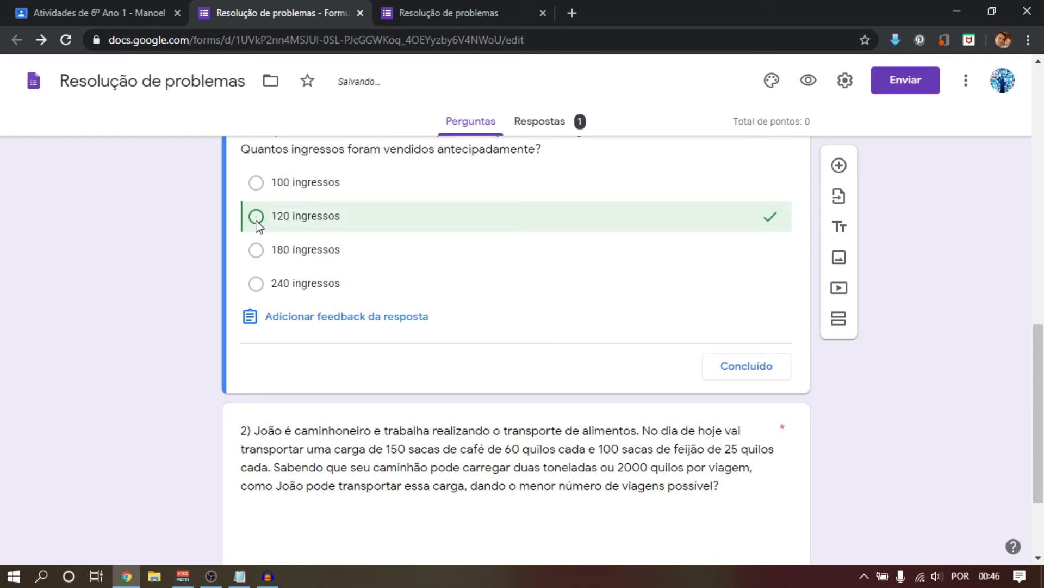
click(756, 377)
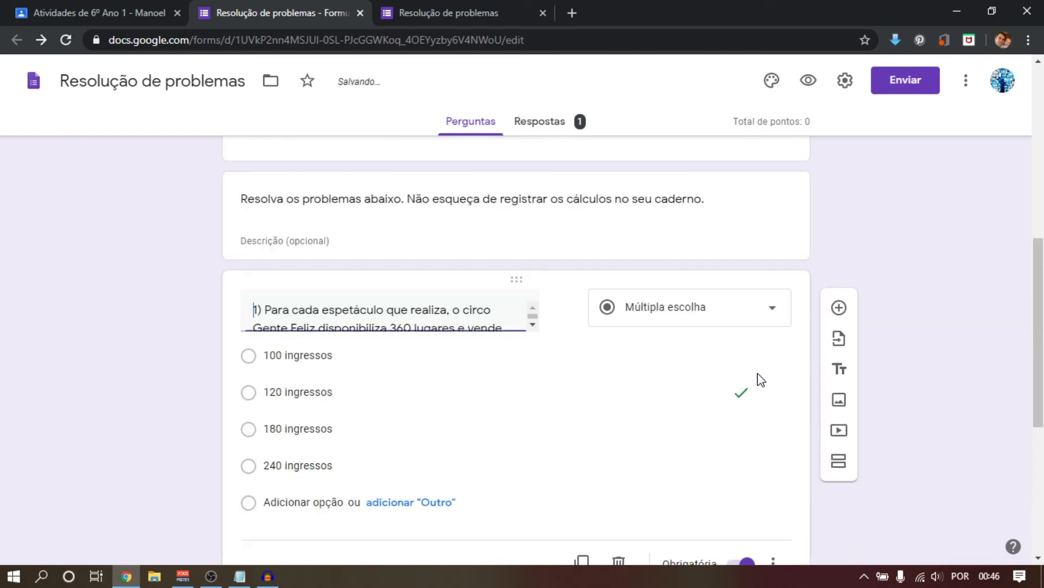
Review how the submitted answers to both problems are corrected on the score page, and close the score and response pages.
click(430, 5)
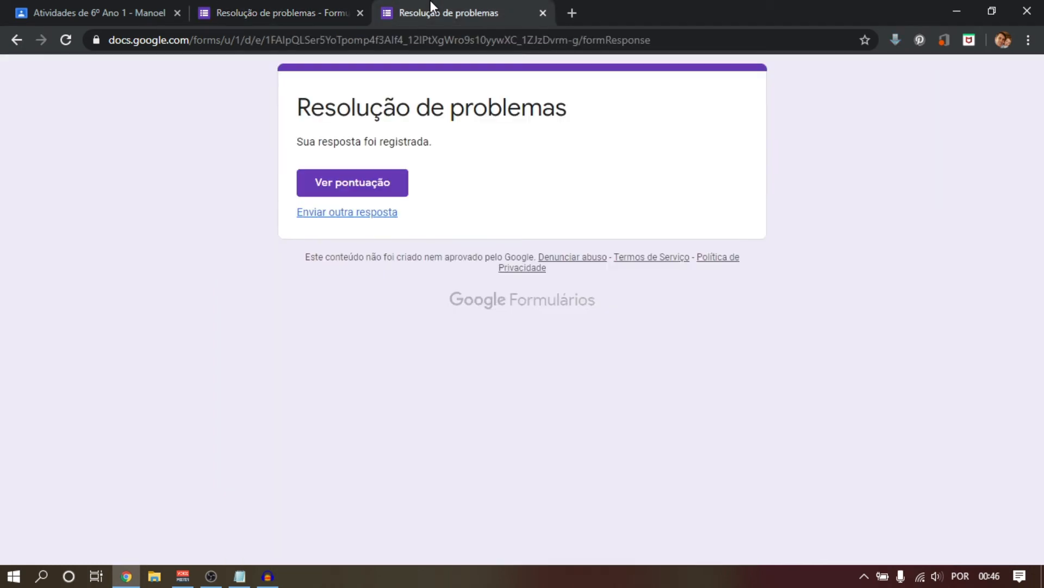
click(366, 187)
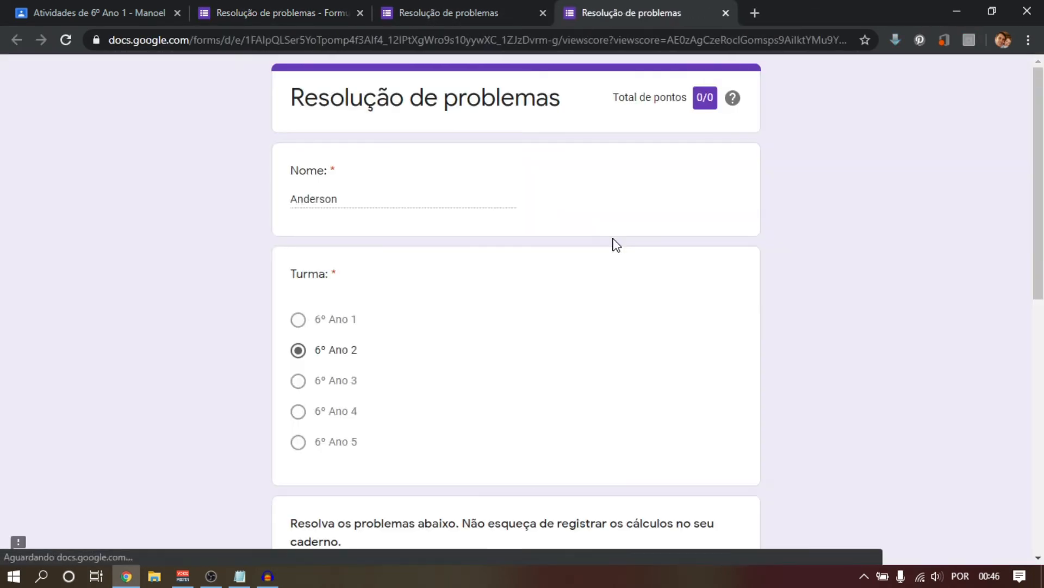
drag(1038, 230, 1038, 444)
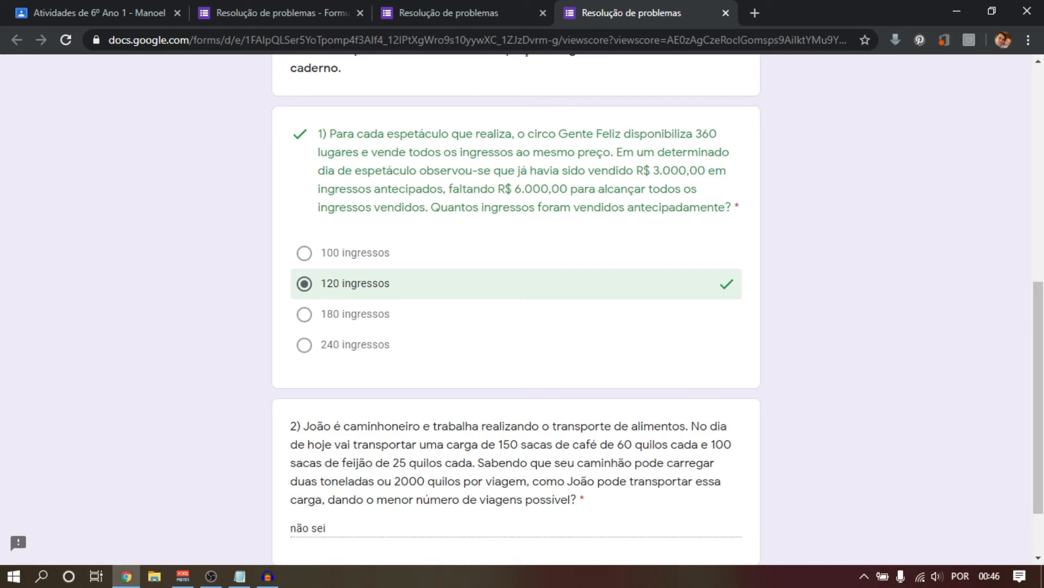
scroll(1036, 419, down, 2)
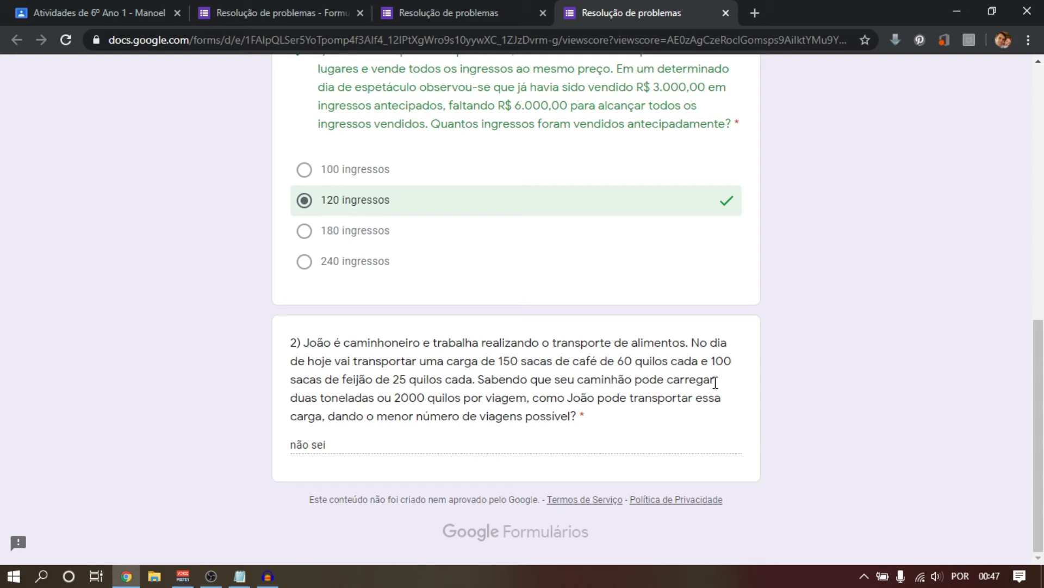
click(1038, 274)
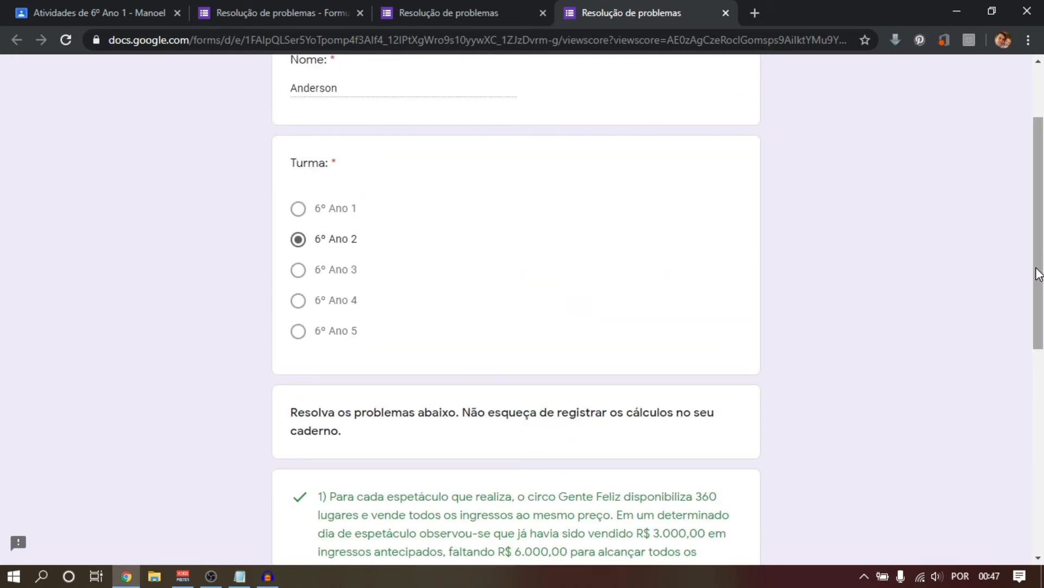
scroll(513, 283, up, 2)
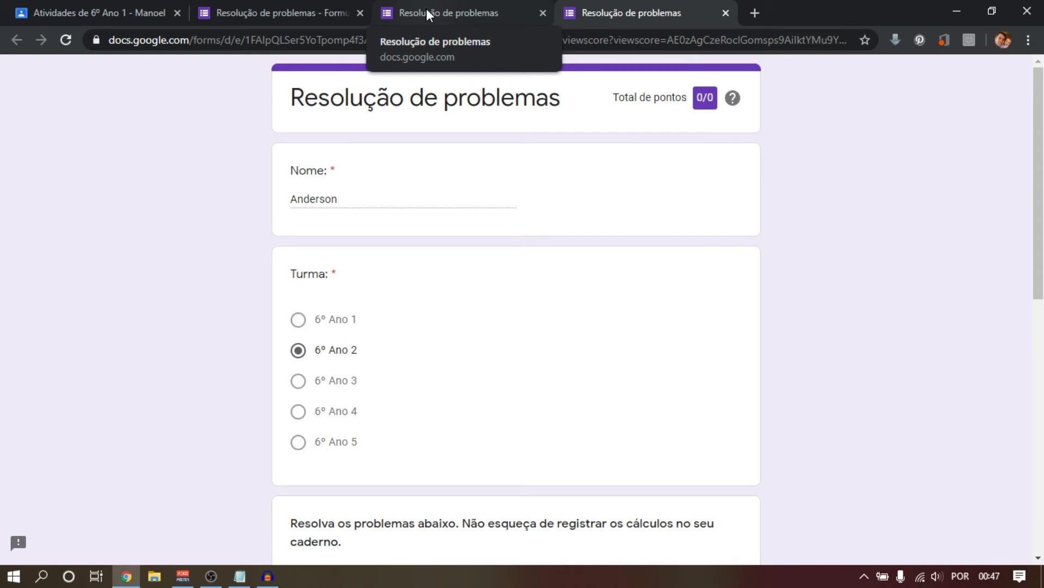
click(726, 13)
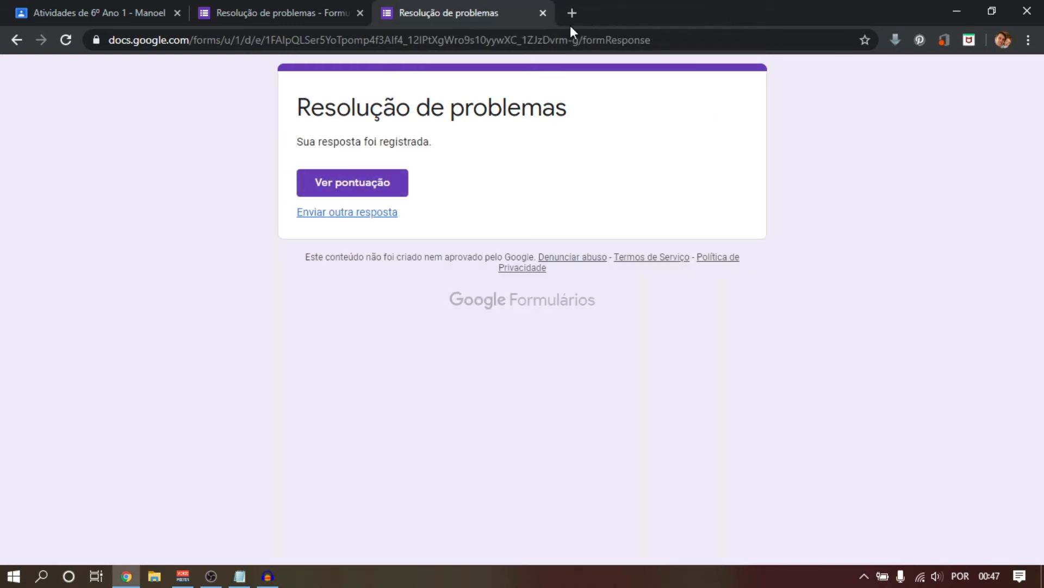
click(543, 14)
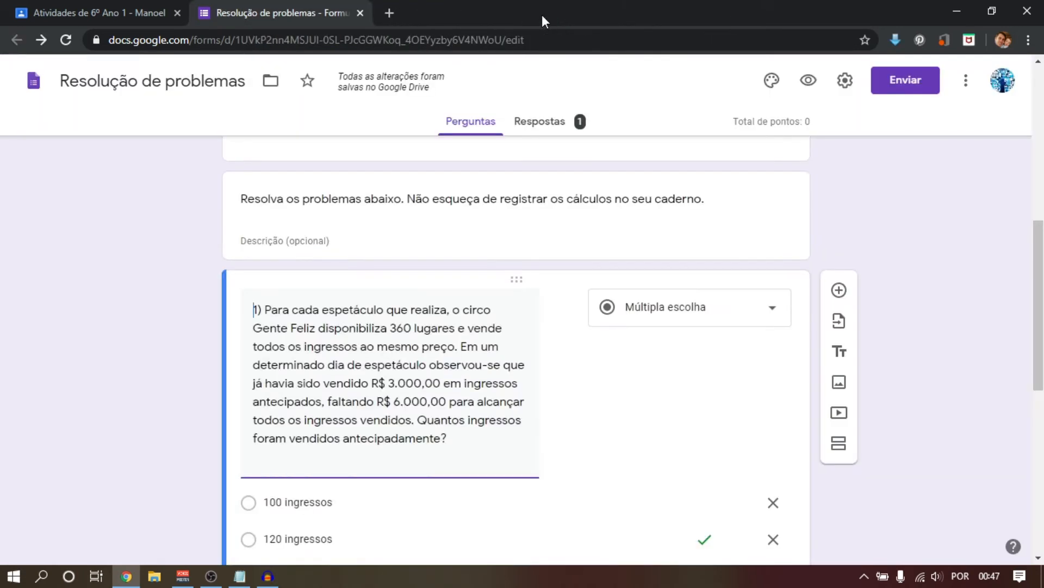
Close the form editor and publish the Resolução de Problemas assignment to the class in Google Classroom.
click(361, 14)
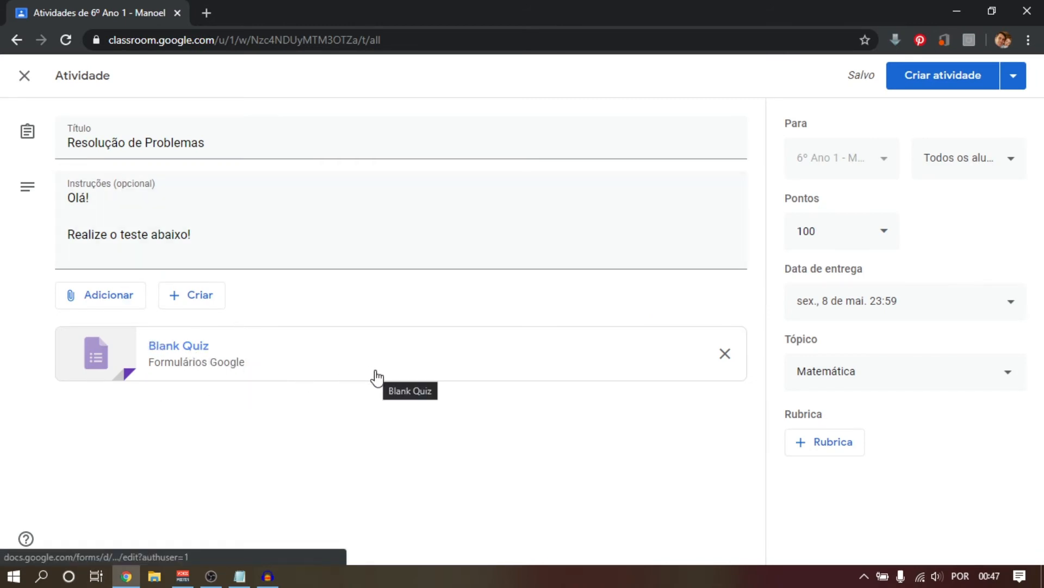
click(221, 309)
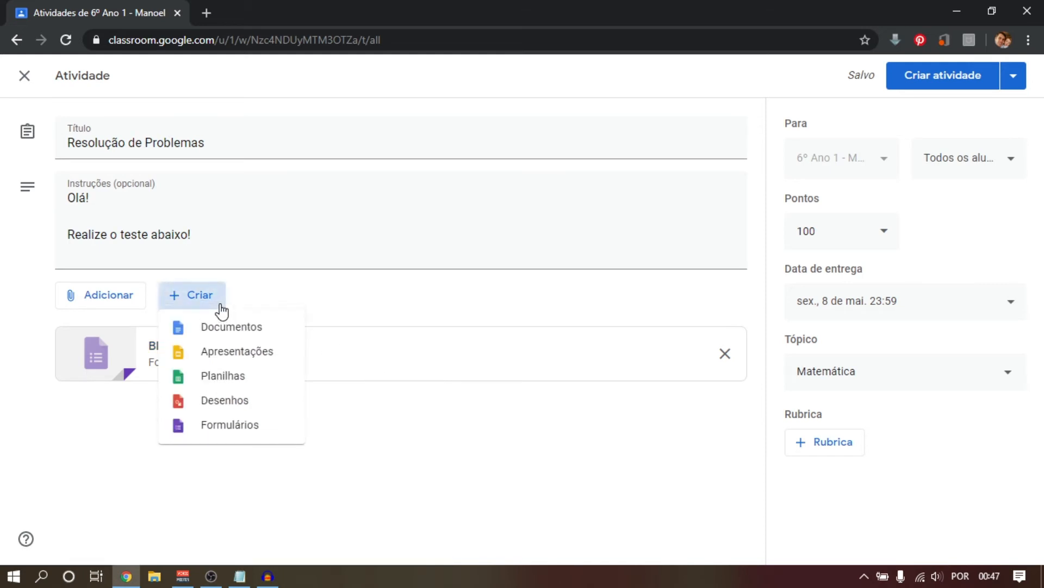
click(423, 298)
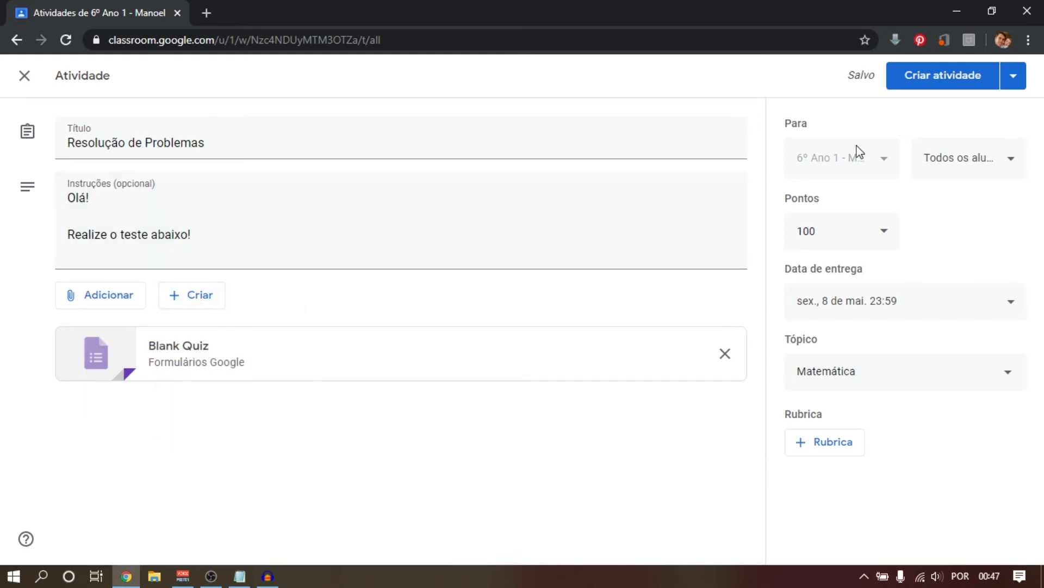
click(987, 80)
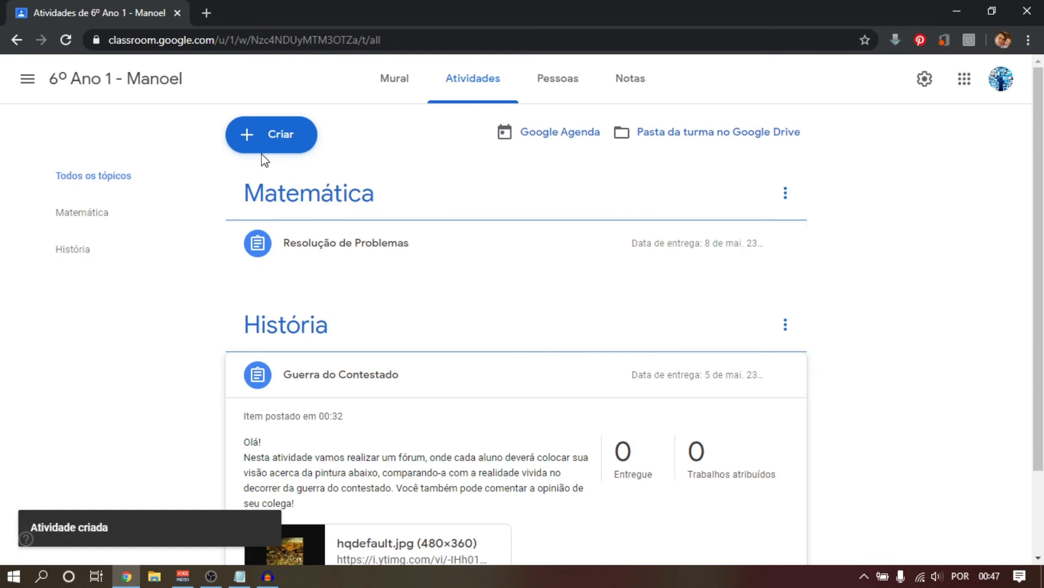
Examine the file creation and attachment options of a new Material post, and close it without posting.
click(274, 143)
click(319, 249)
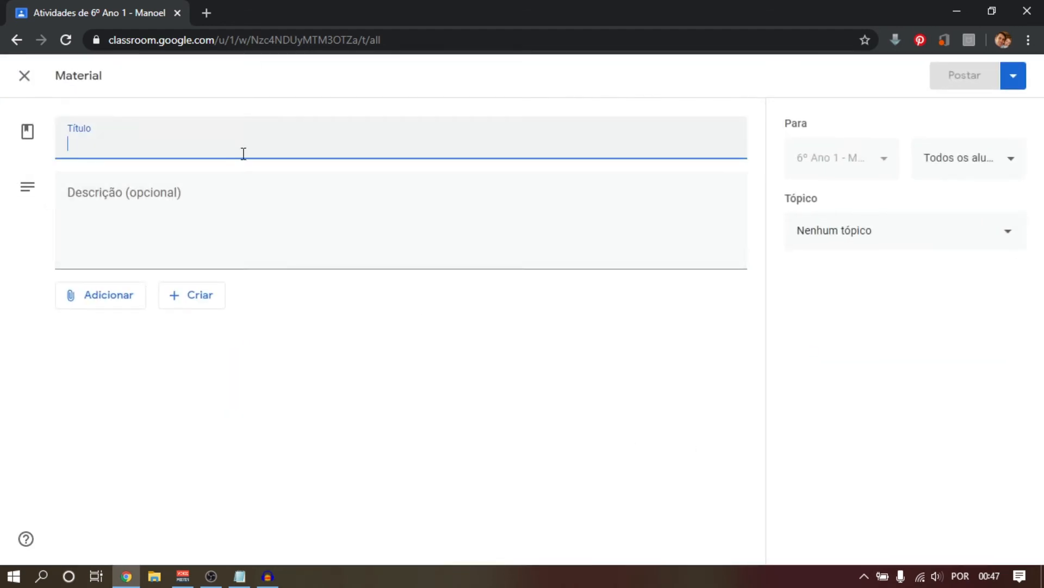
click(166, 298)
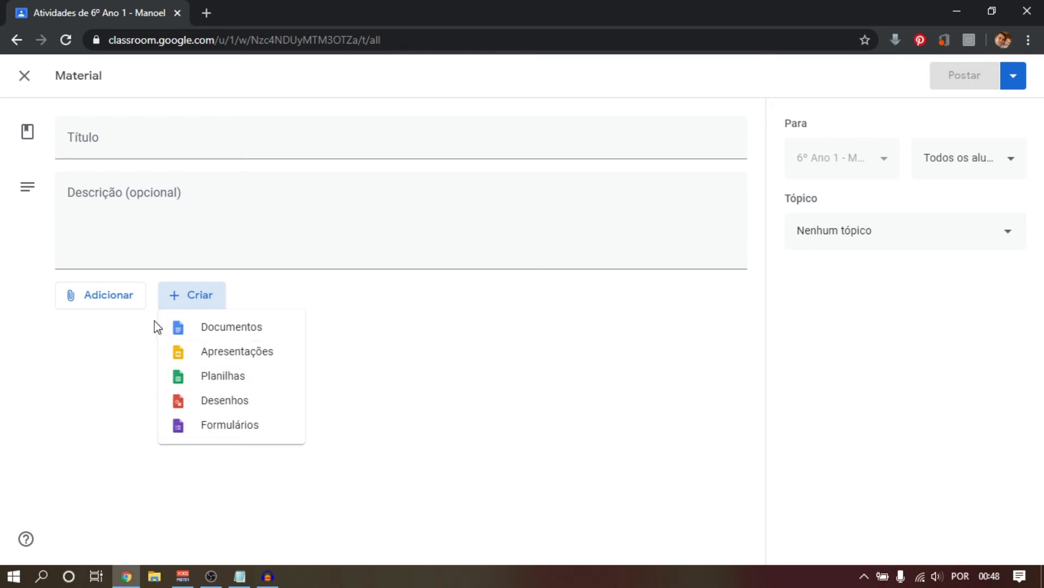
click(132, 299)
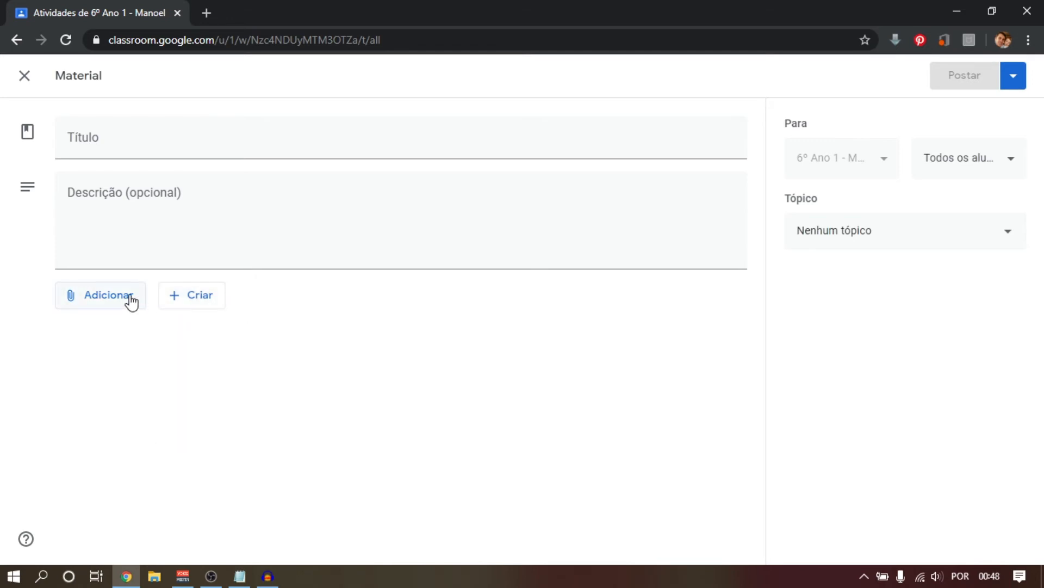
click(131, 300)
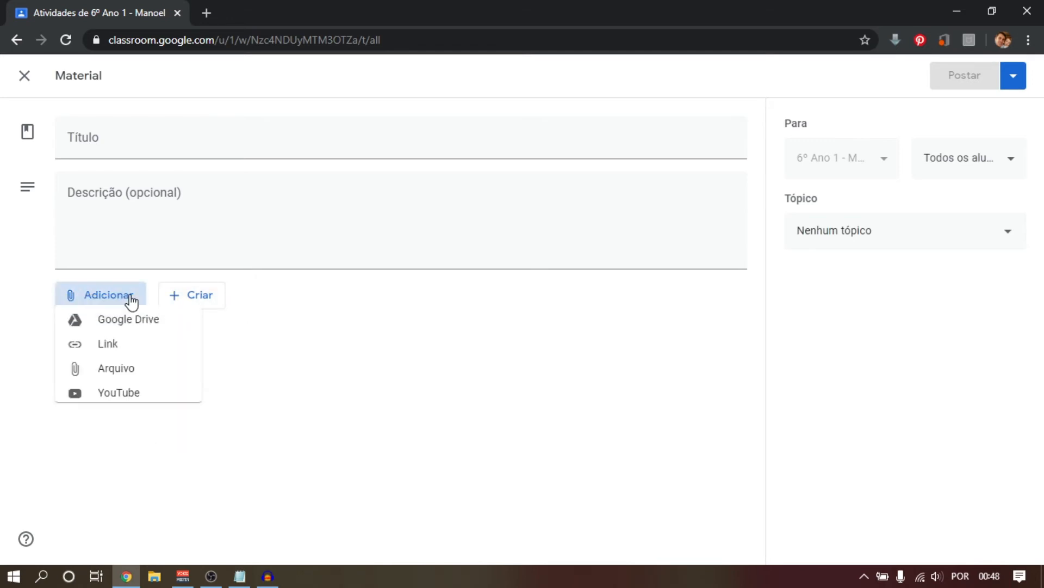
click(28, 85)
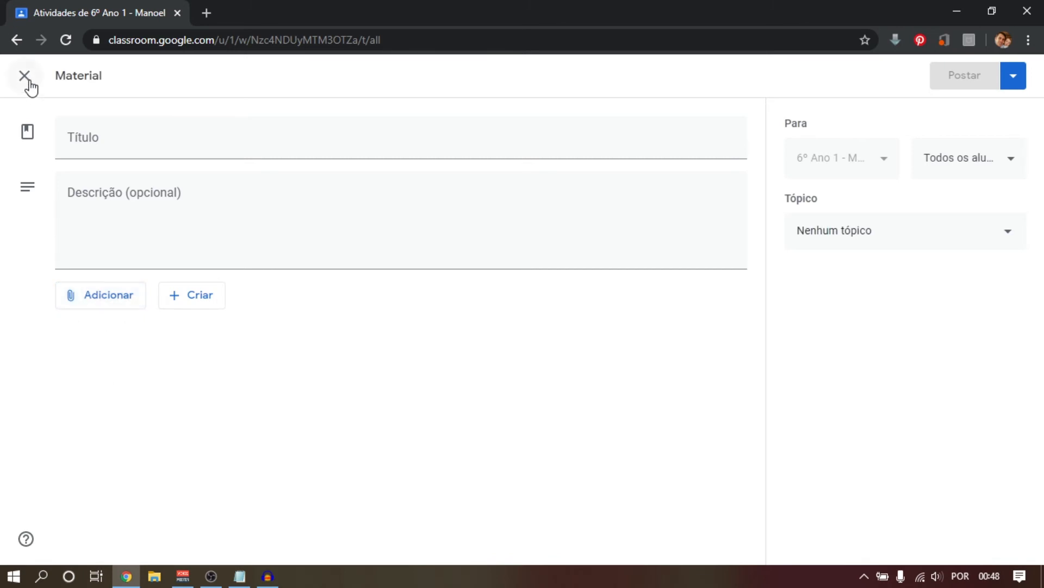
click(28, 83)
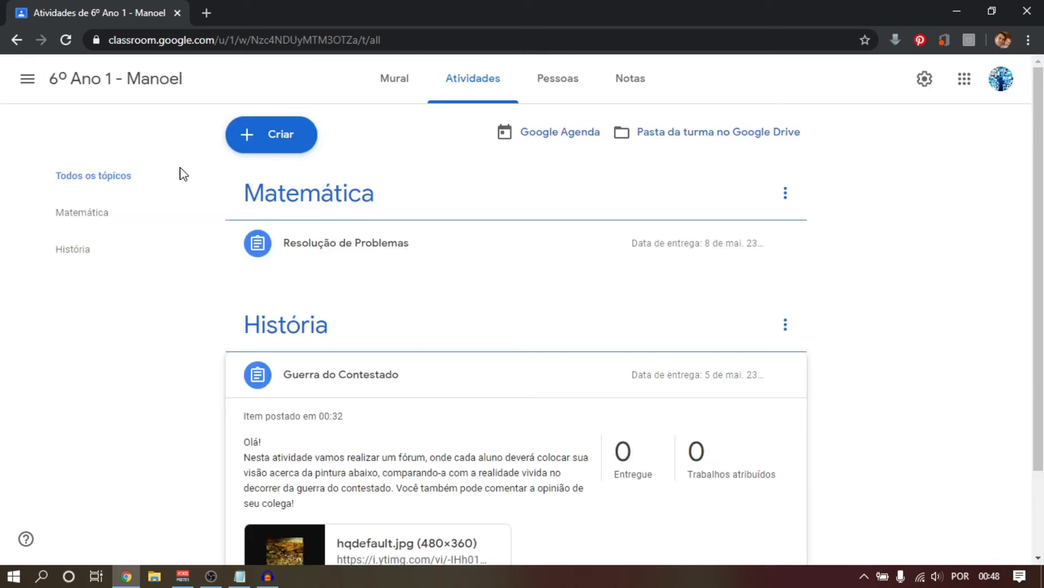
Reuse the Resolução de Problemas post as a new activity with no topic and publish it to the class.
click(259, 148)
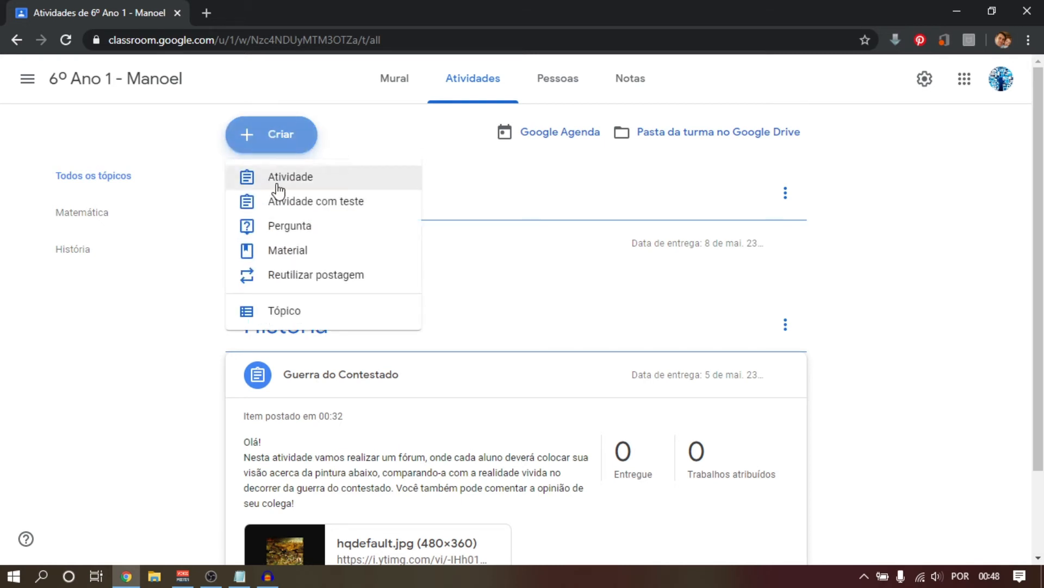
click(295, 285)
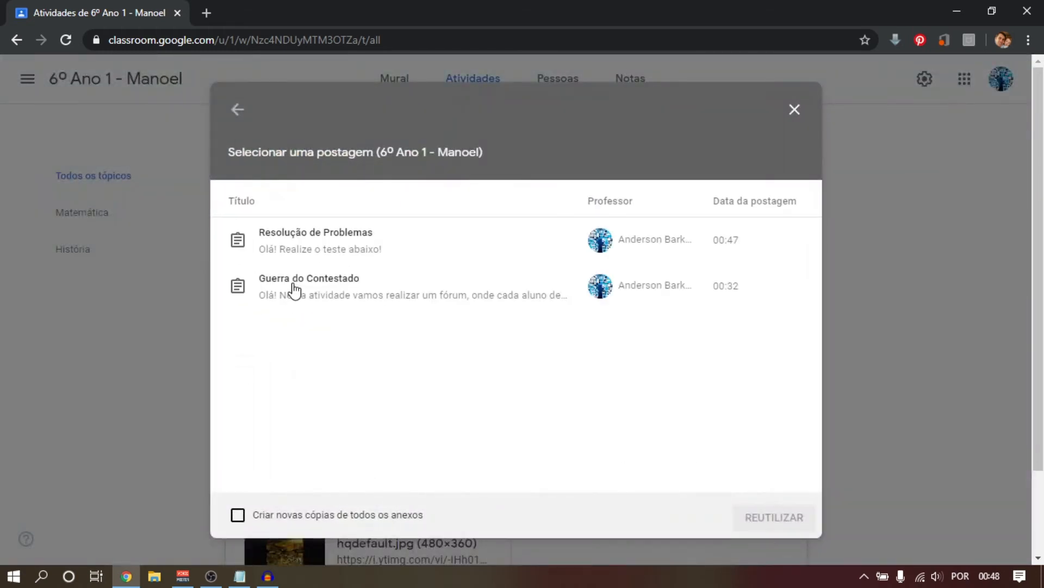
click(333, 246)
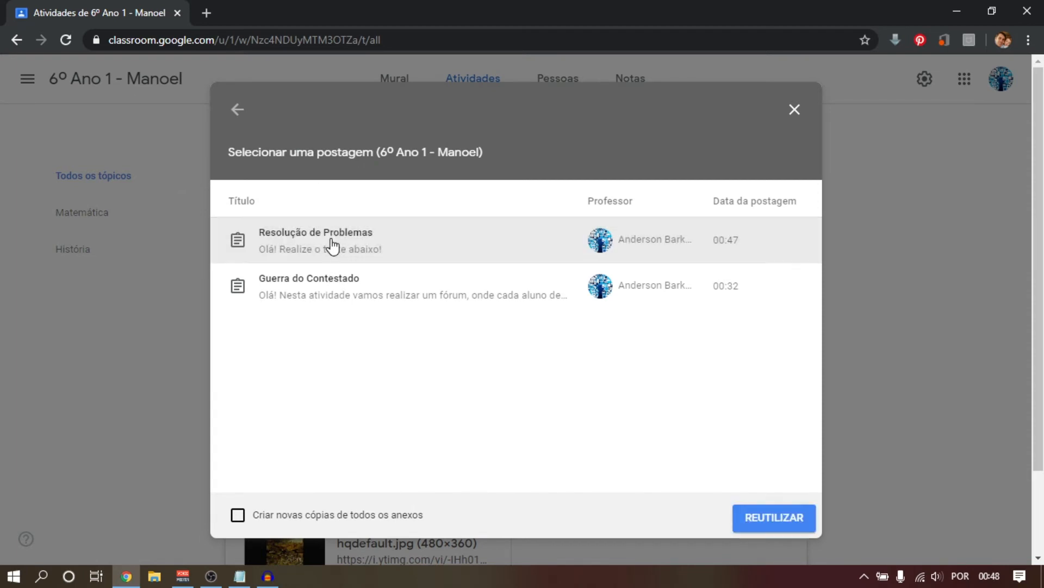
click(755, 520)
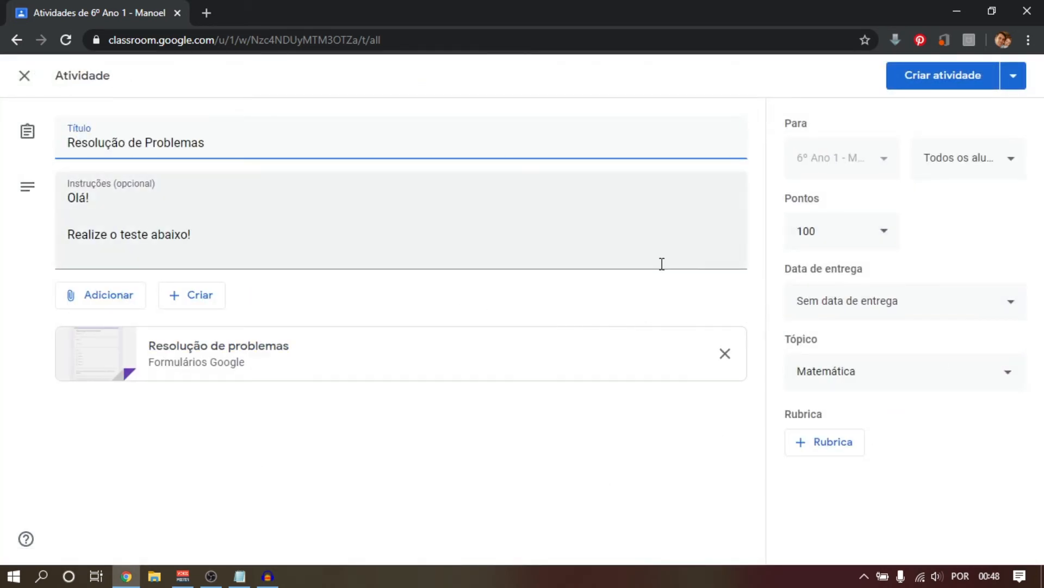
click(897, 383)
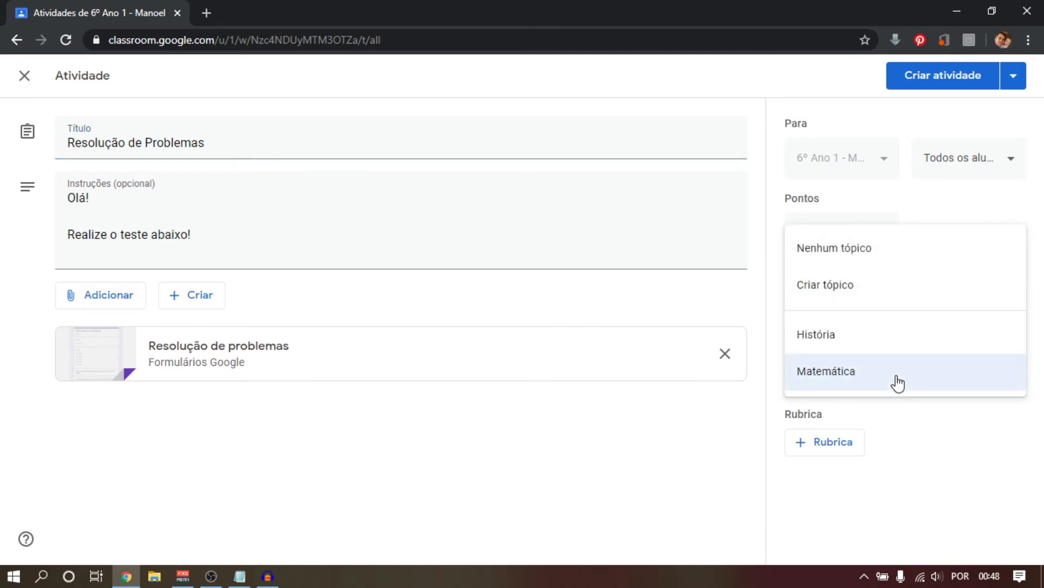
click(806, 255)
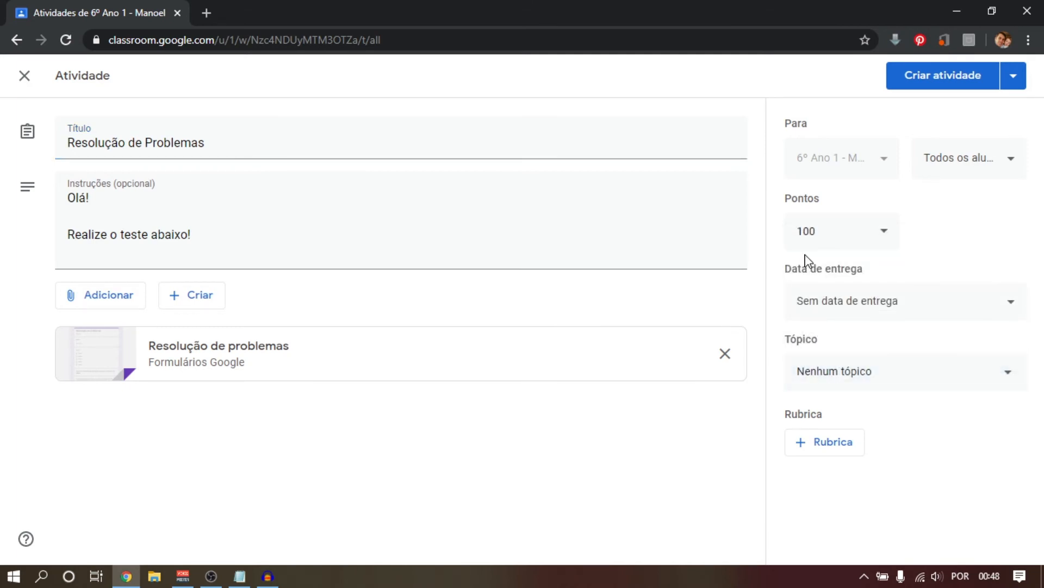
click(977, 82)
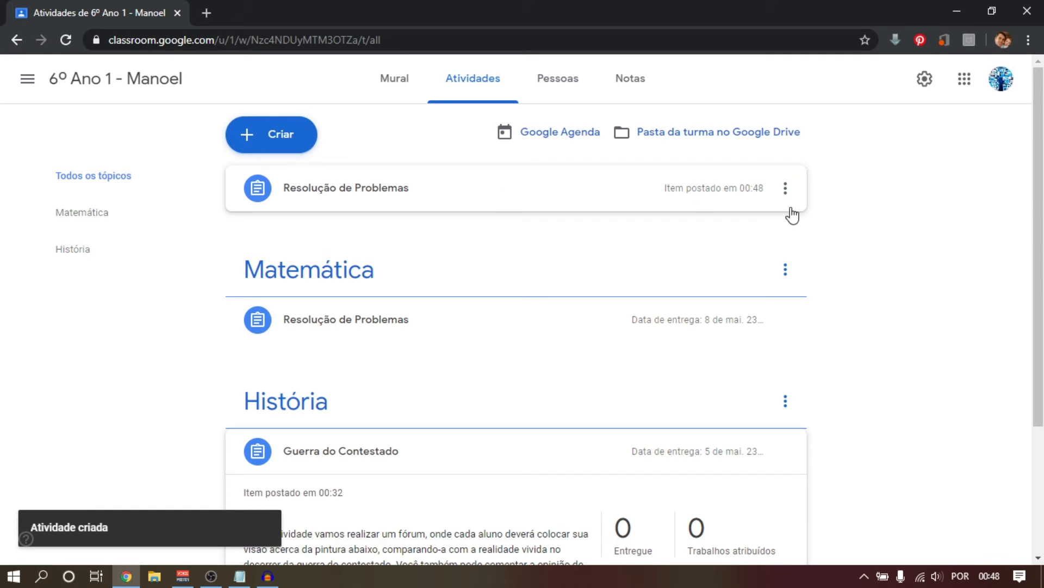
Expand the reused Resolução de Problemas activity and move it under the Matemática topic.
click(581, 192)
click(578, 194)
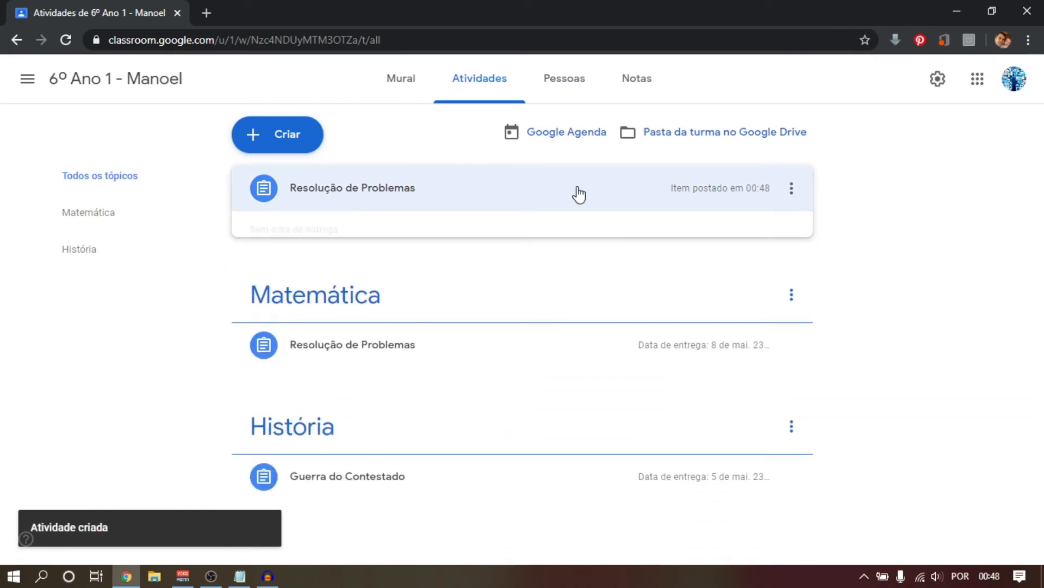
drag(603, 192, 608, 276)
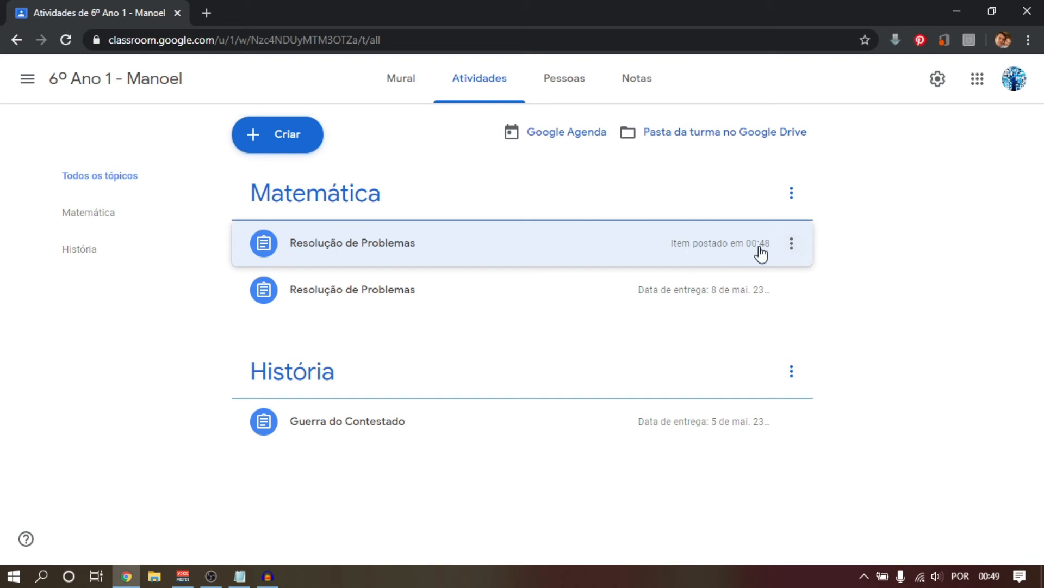
Delete the reused Resolução de Problemas activity that has no due date from the Matemática topic.
click(793, 247)
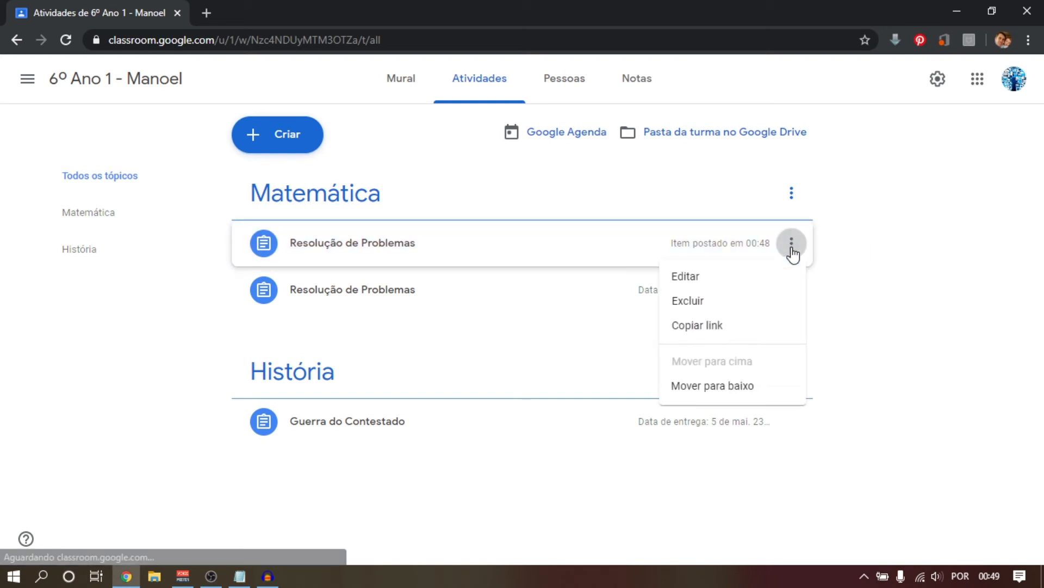
click(731, 313)
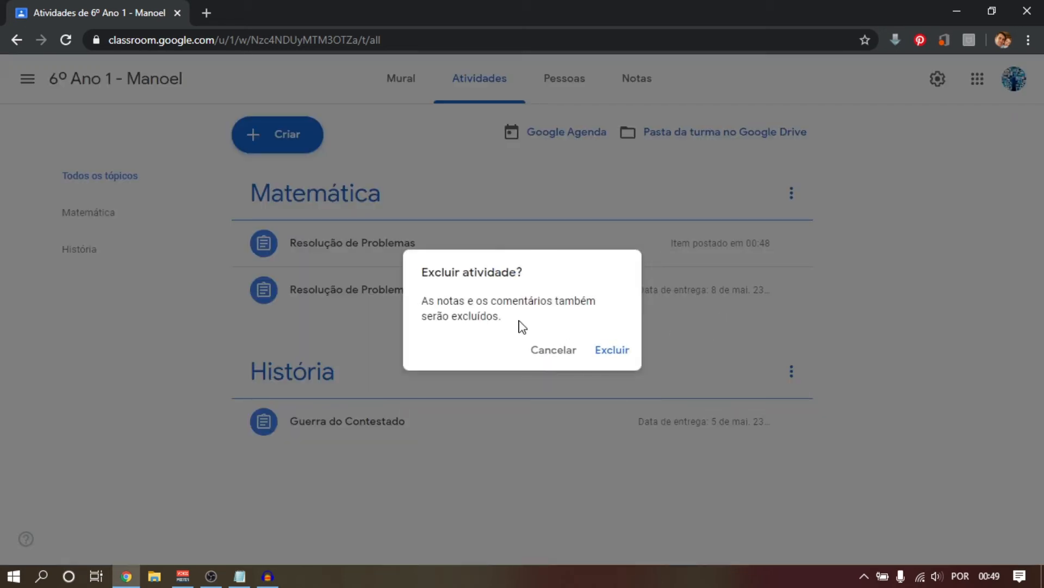
click(612, 350)
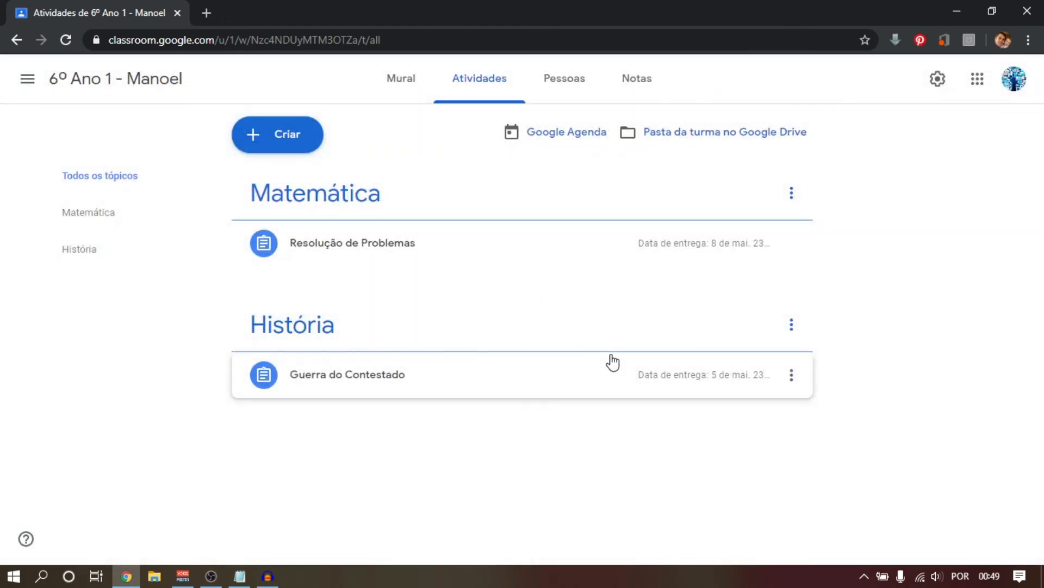
Go to the class folder in Google Drive and open the Resolução de problemas form stored there.
click(709, 134)
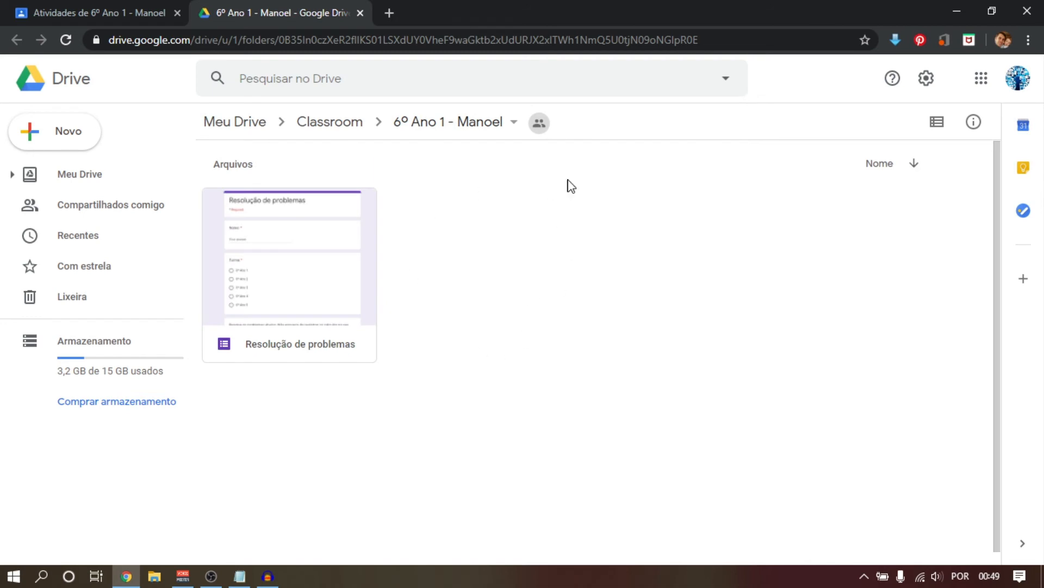
click(323, 248)
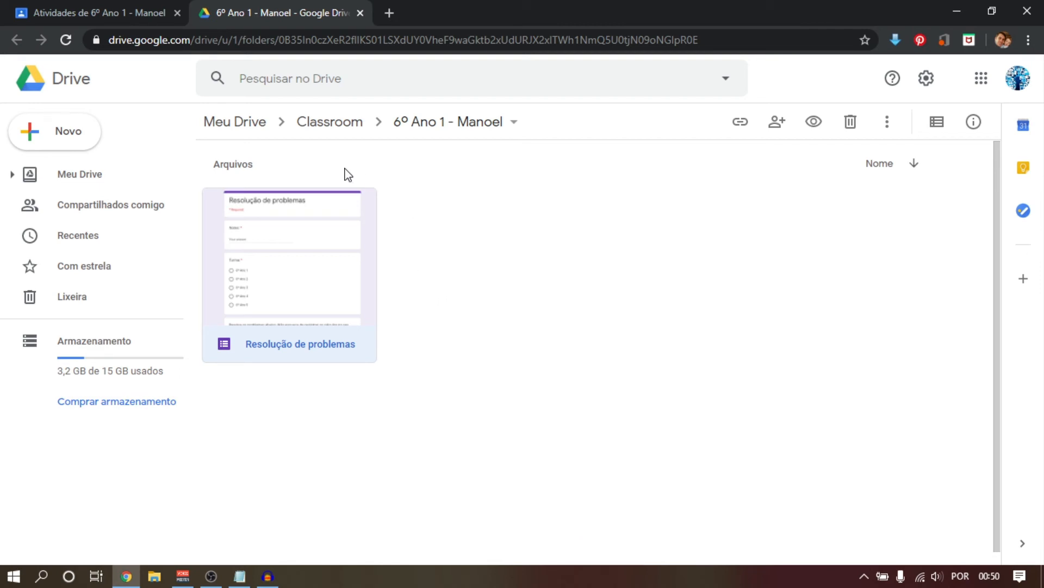
double_click(304, 234)
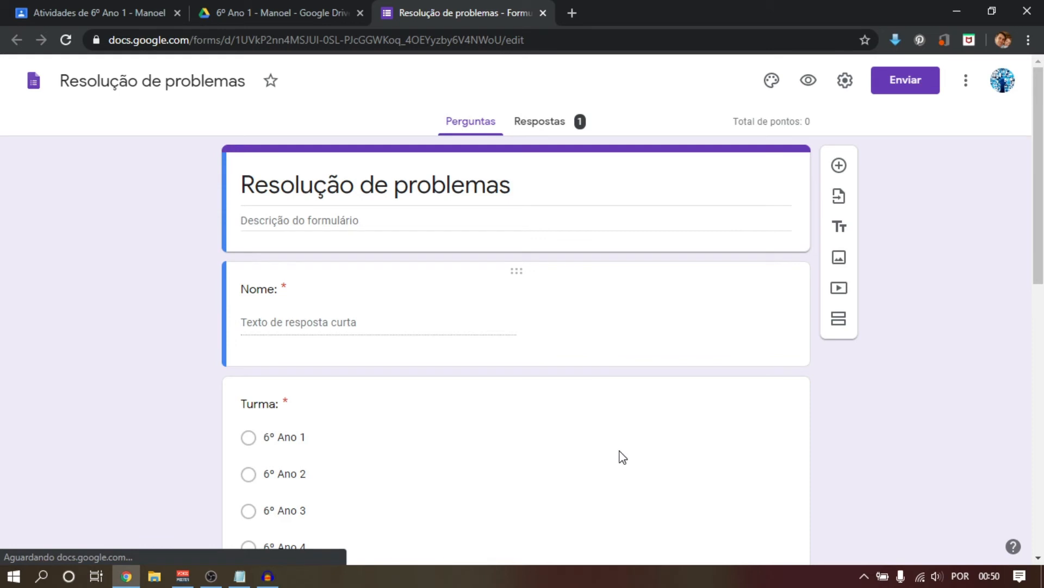
Review the form's collected responses as a summary, by question and individually.
click(553, 124)
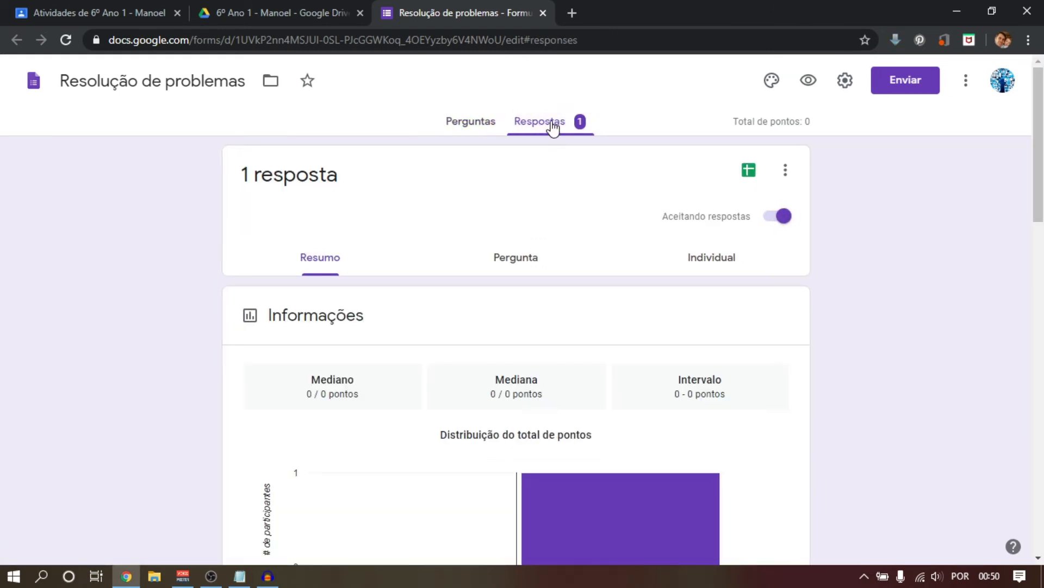
drag(1038, 141, 1042, 307)
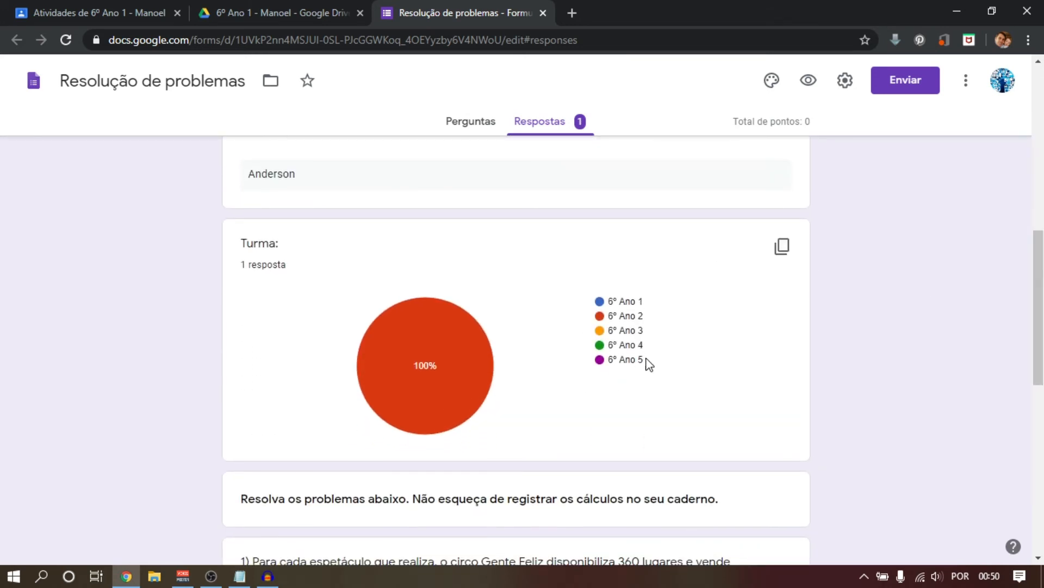
drag(1039, 307, 1039, 142)
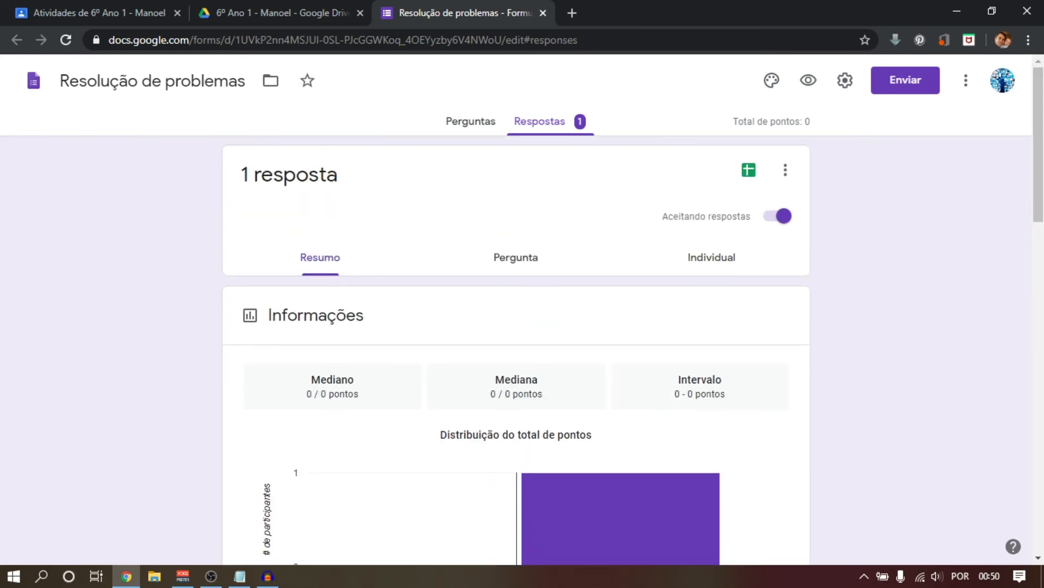
click(527, 275)
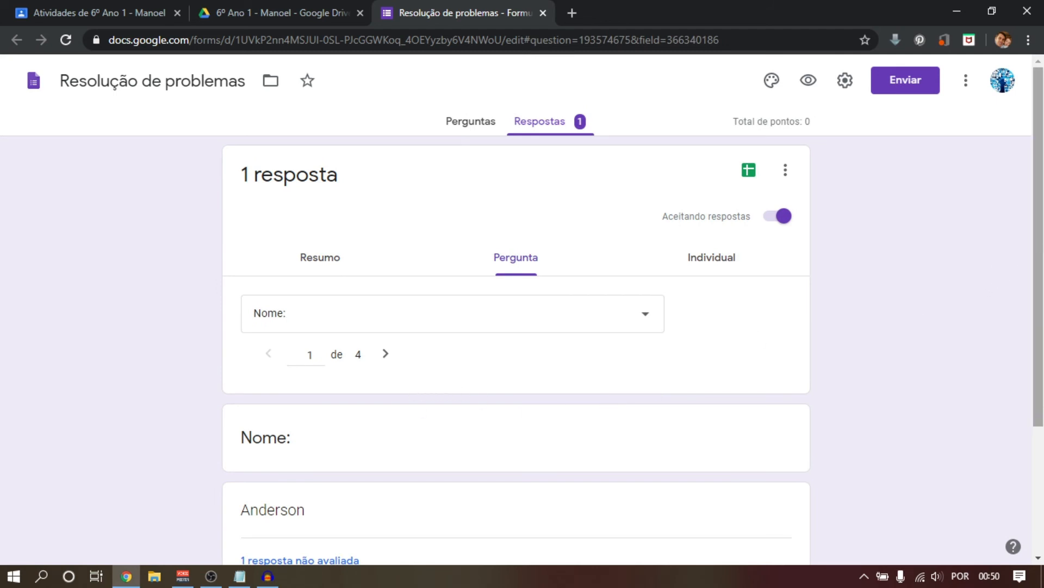
scroll(1039, 245, down, 3)
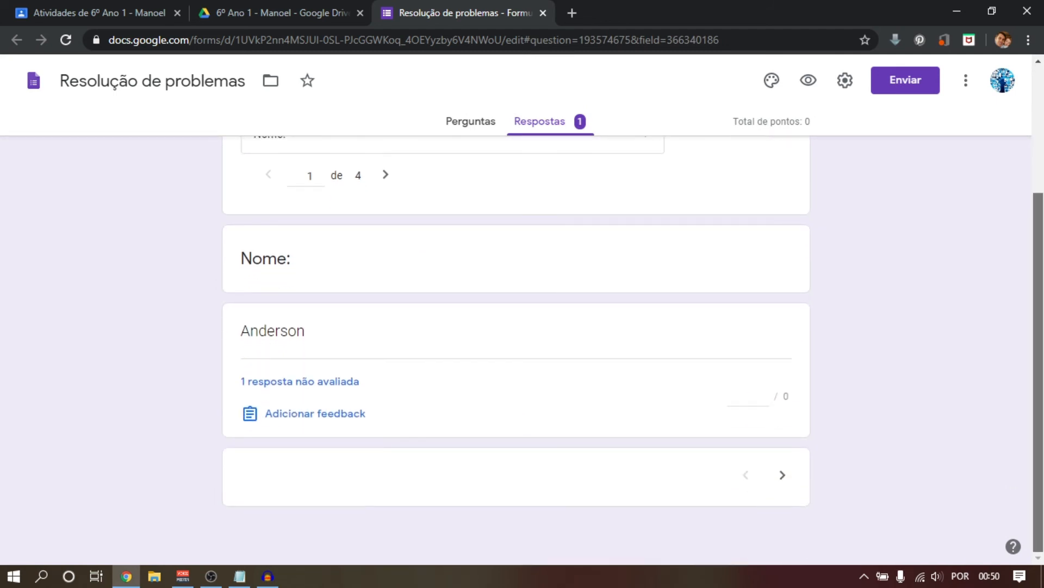
scroll(516, 348, up, 3)
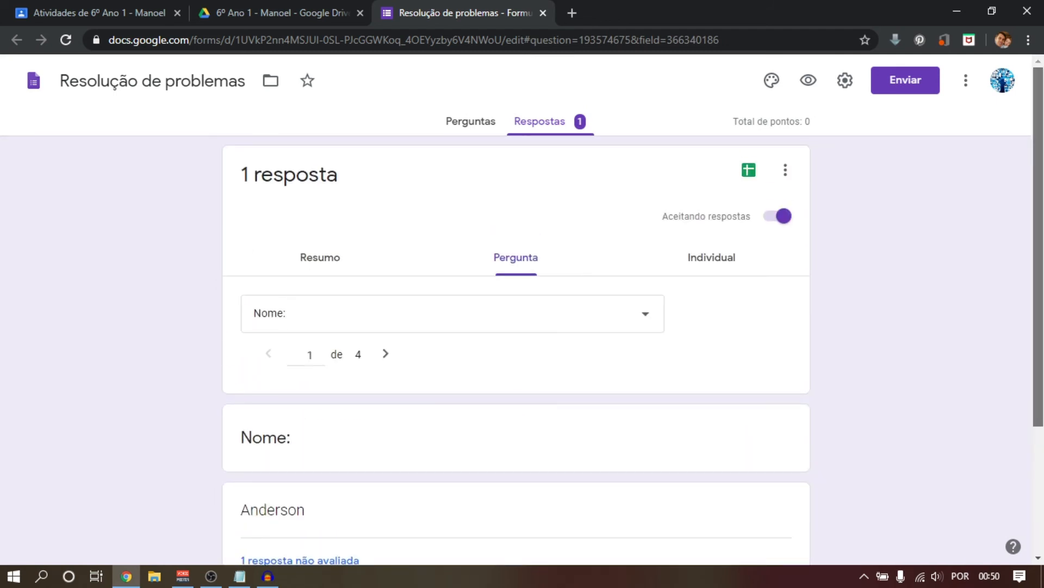
click(742, 267)
mouse_move(1039, 197)
mouse_down()
mouse_move(1039, 450)
mouse_move(1039, 194)
mouse_up()
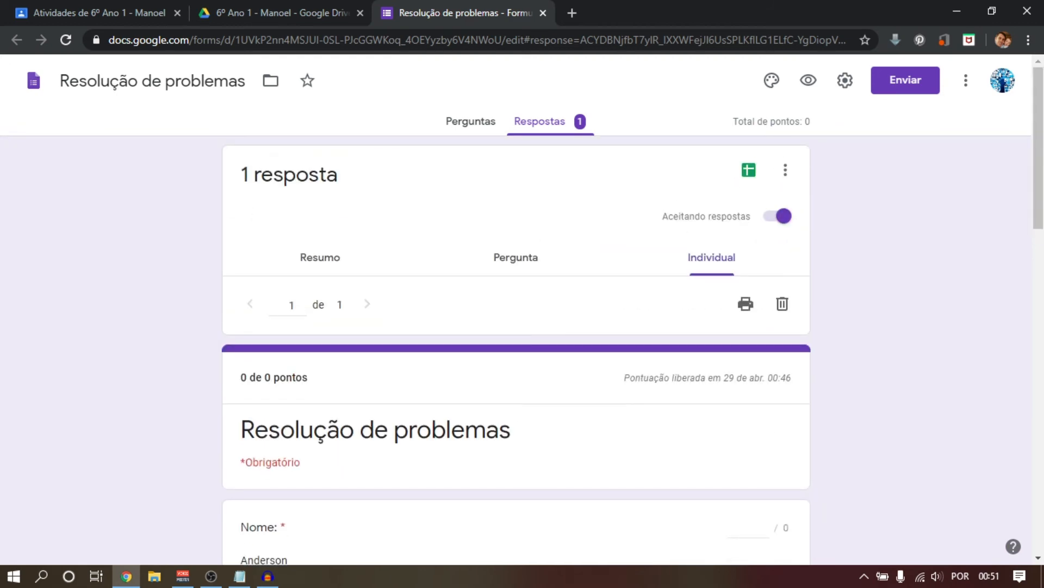
Stop the form from accepting responses, allow them again, and check the additional response options.
click(768, 223)
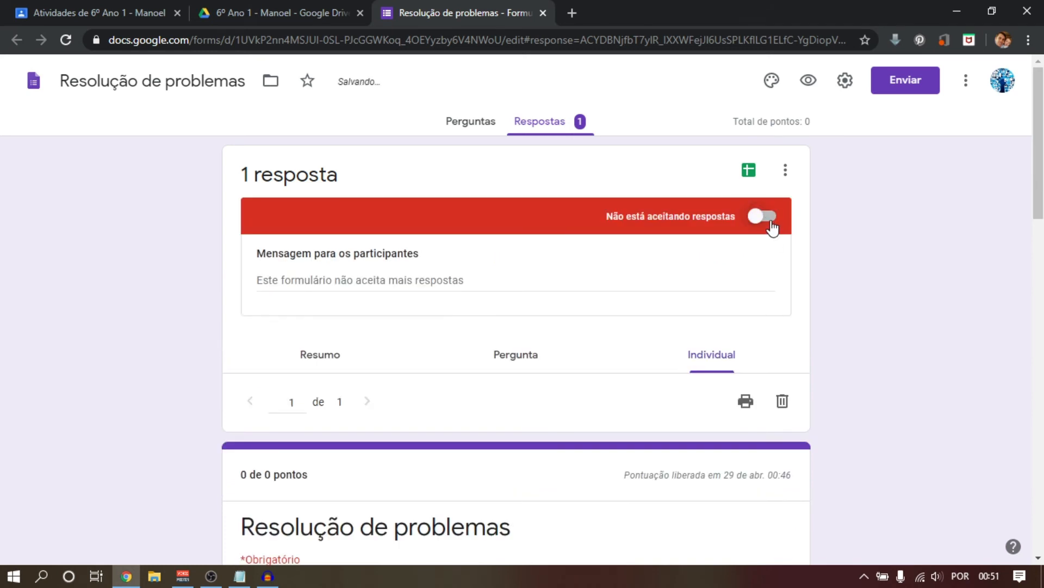
click(768, 218)
click(785, 170)
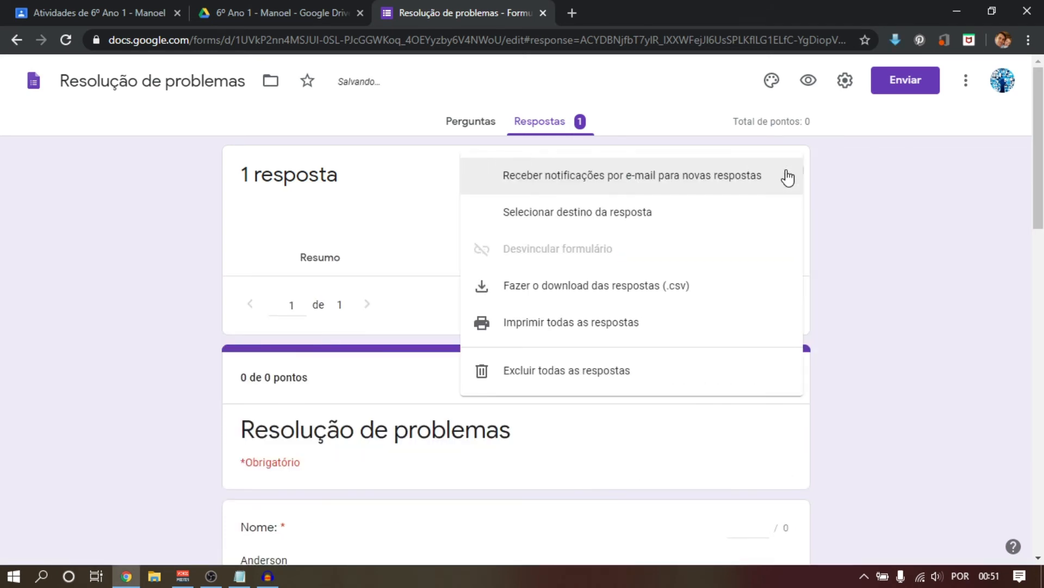
click(787, 177)
Create a new spreadsheet, Resolução de problemas (respostas), as the destination for the form's responses.
click(749, 171)
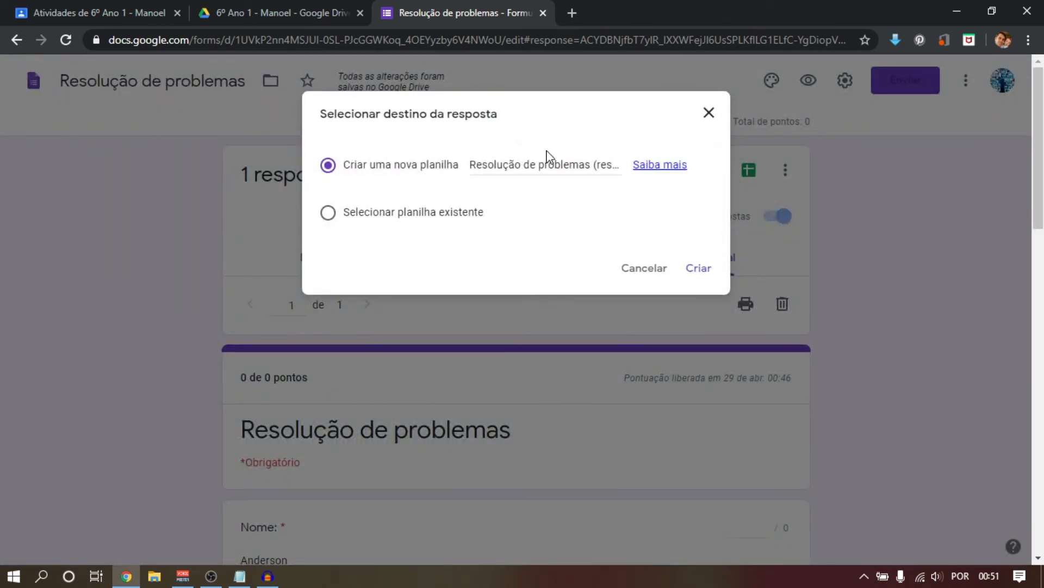
click(700, 269)
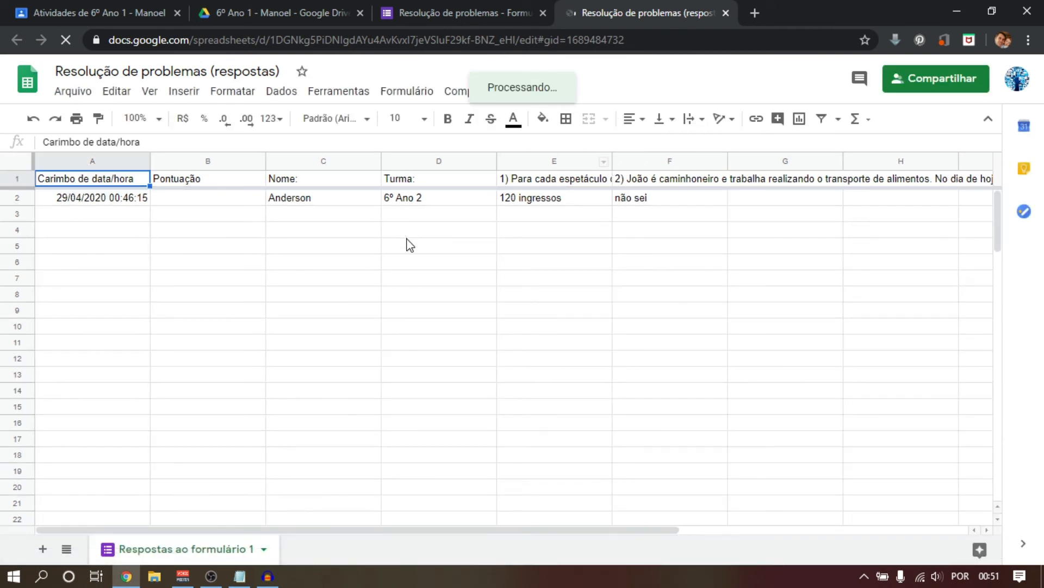
Examine the timestamp, score, name, class and answer cells in the response spreadsheet, and the sorting options of the Nome column.
click(77, 202)
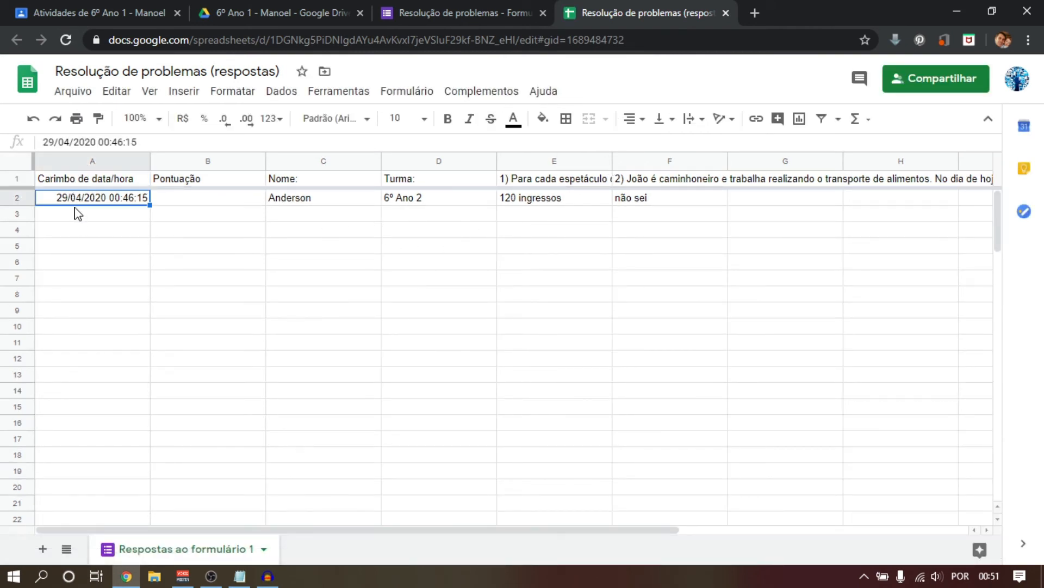
click(239, 201)
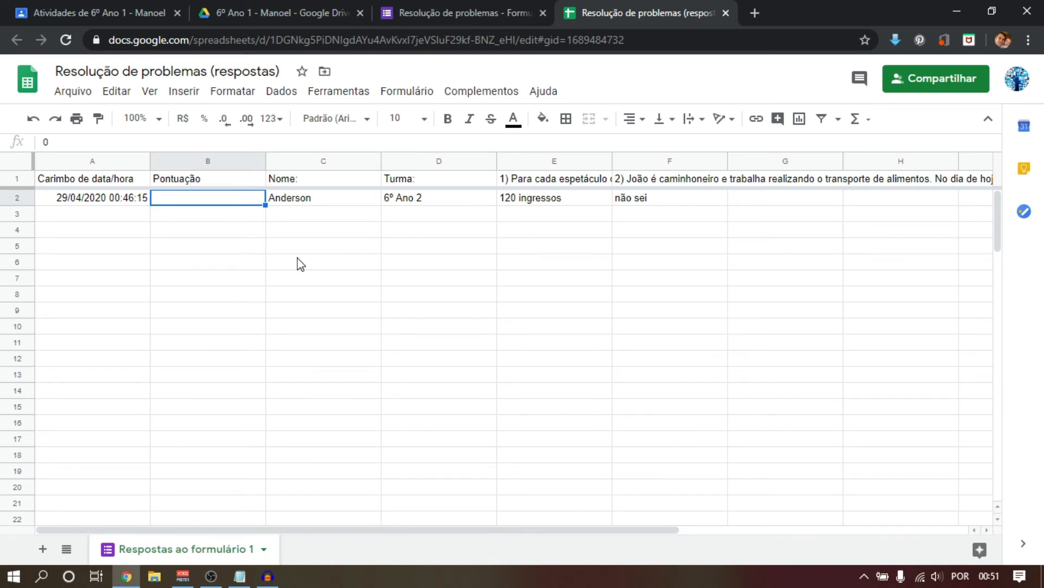
click(360, 200)
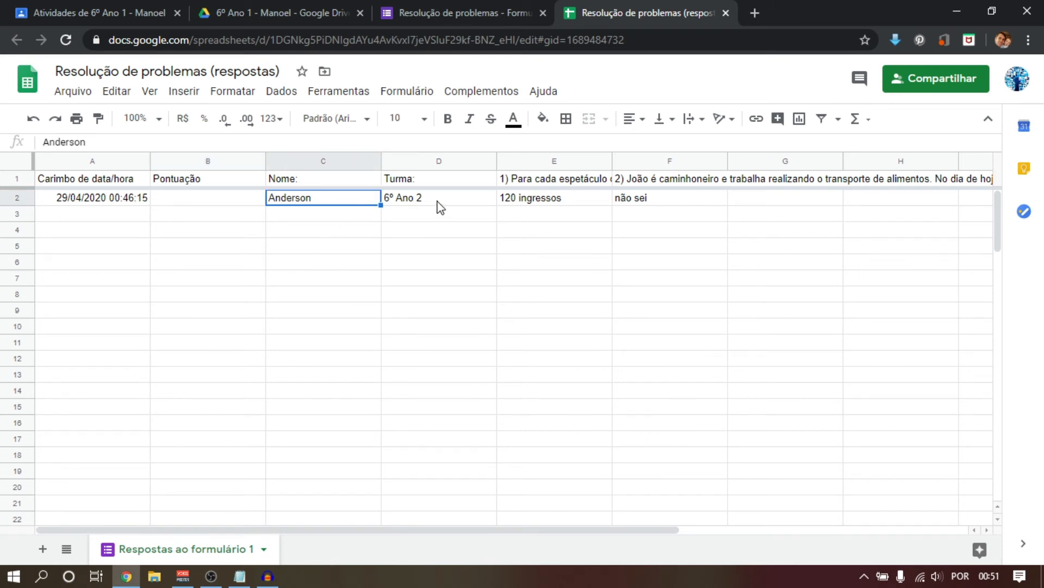
click(440, 206)
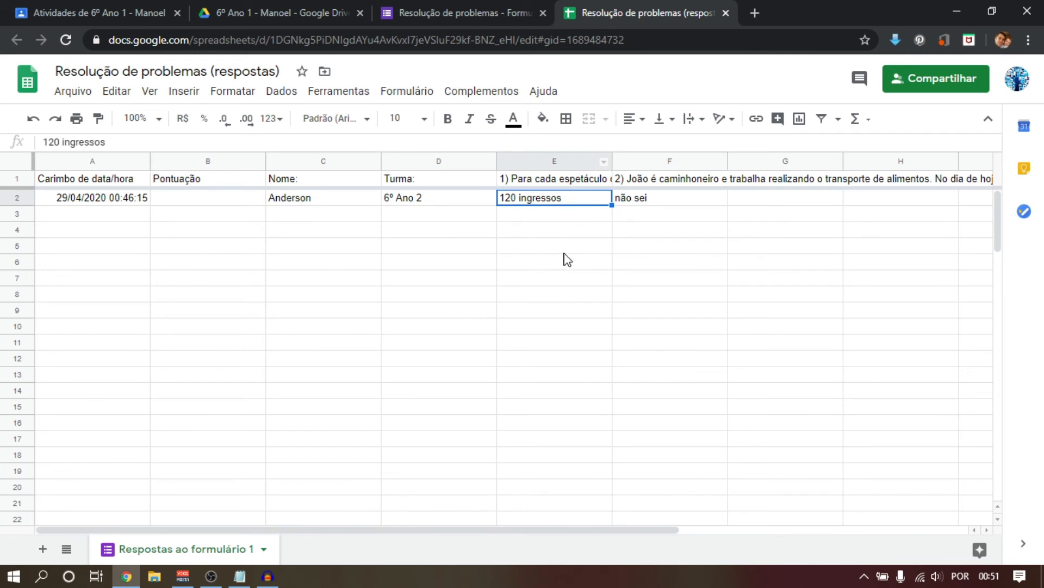
click(656, 201)
click(779, 204)
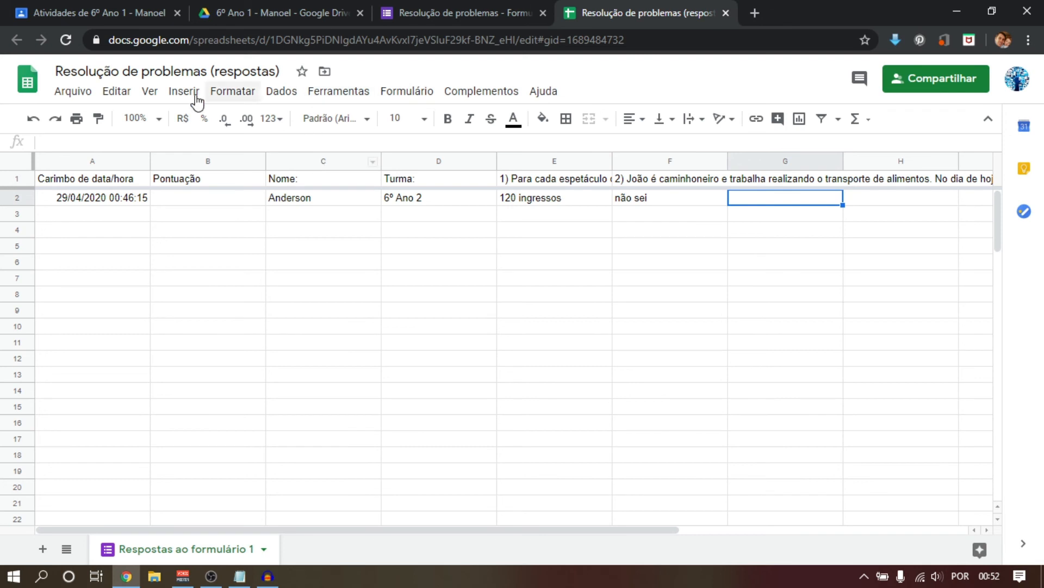
click(373, 163)
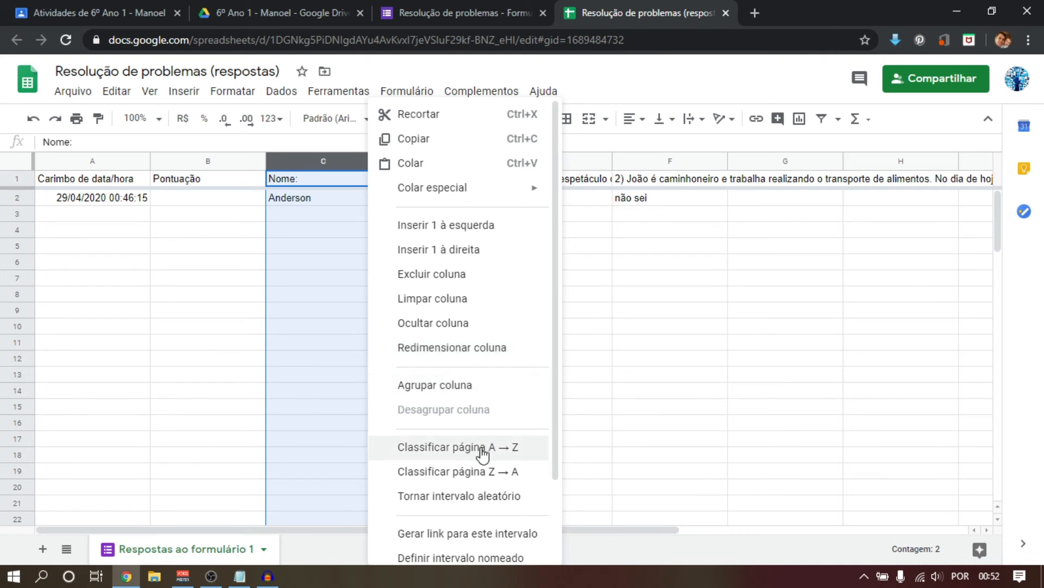
click(230, 267)
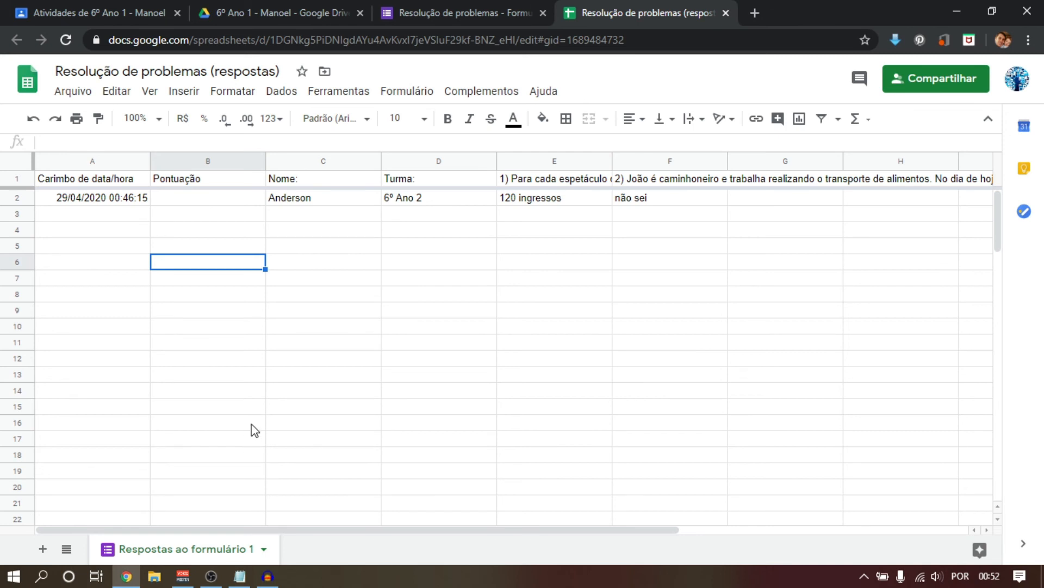
Close the response spreadsheet, the form and the Drive folder, returning to the class activities in Google Classroom.
click(726, 12)
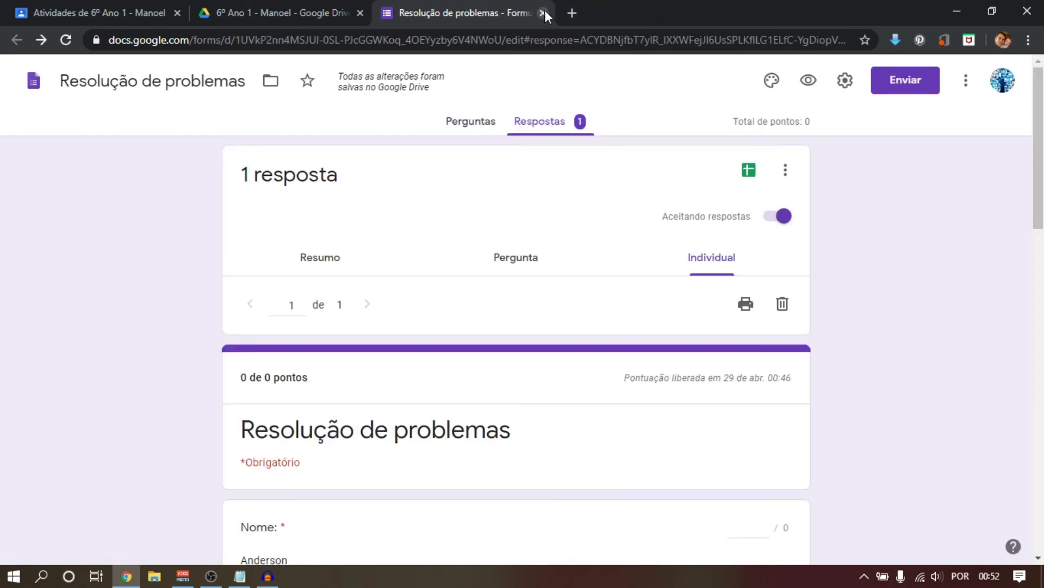
click(543, 13)
click(360, 13)
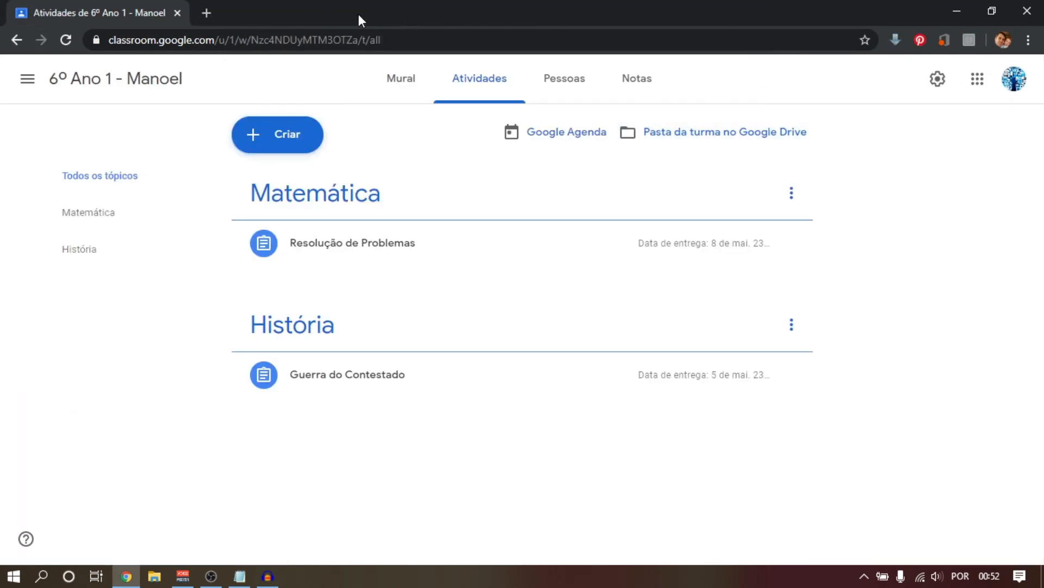
Look over the class's grades page, its list of teachers and students, and its activities, ending on the stream.
click(625, 95)
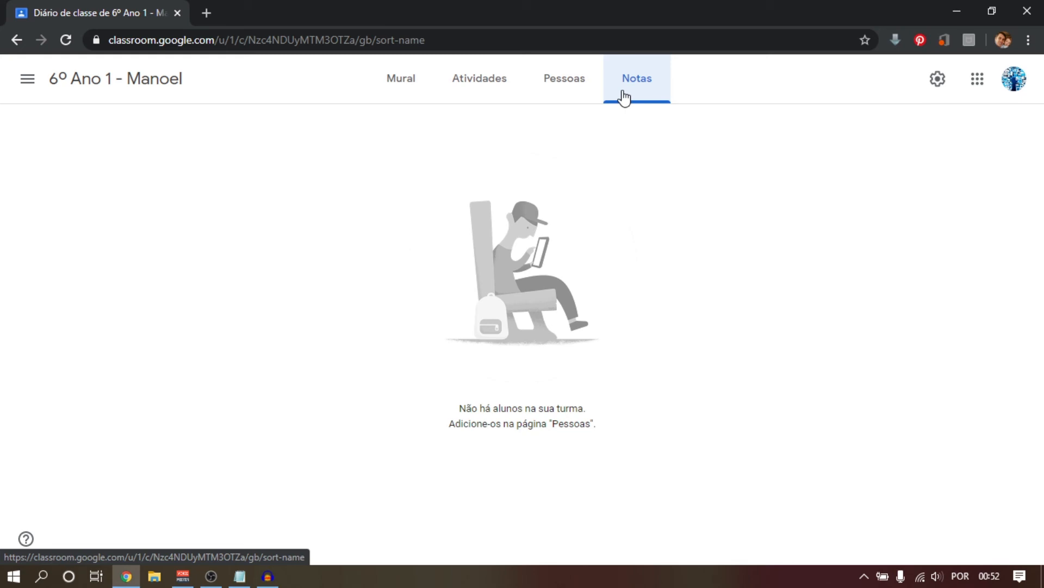
click(560, 93)
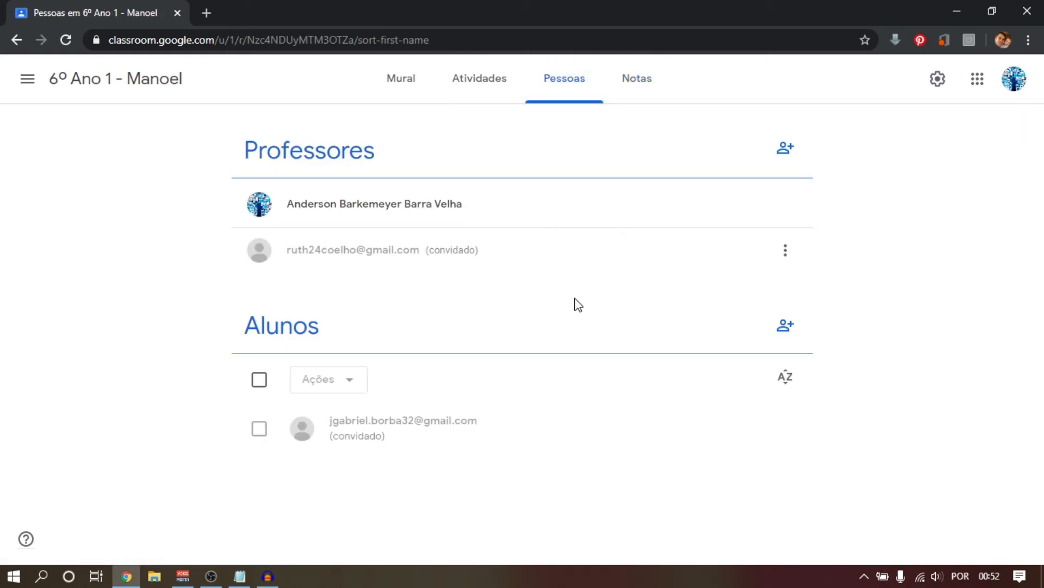
click(476, 84)
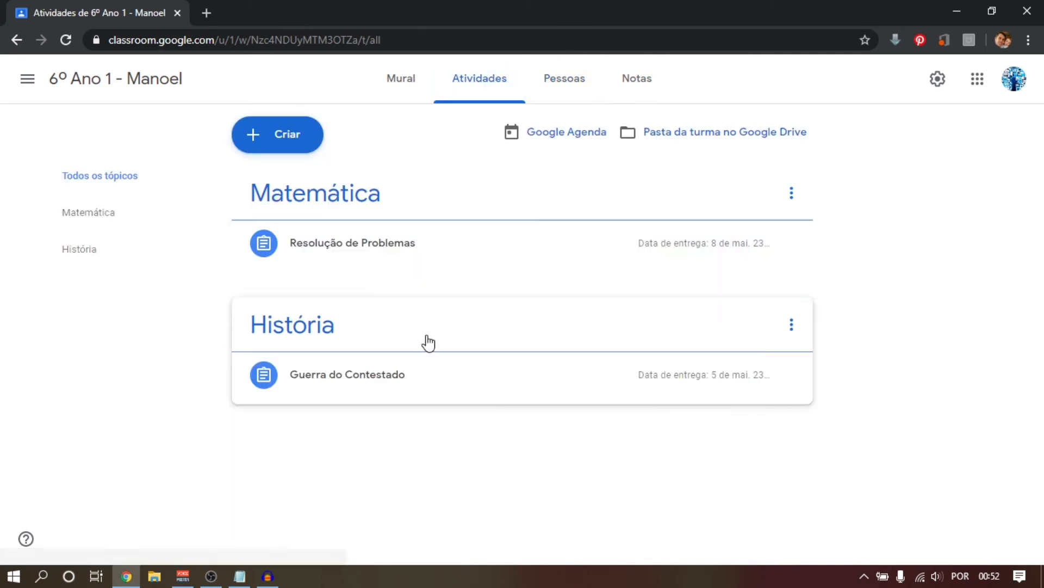
click(426, 98)
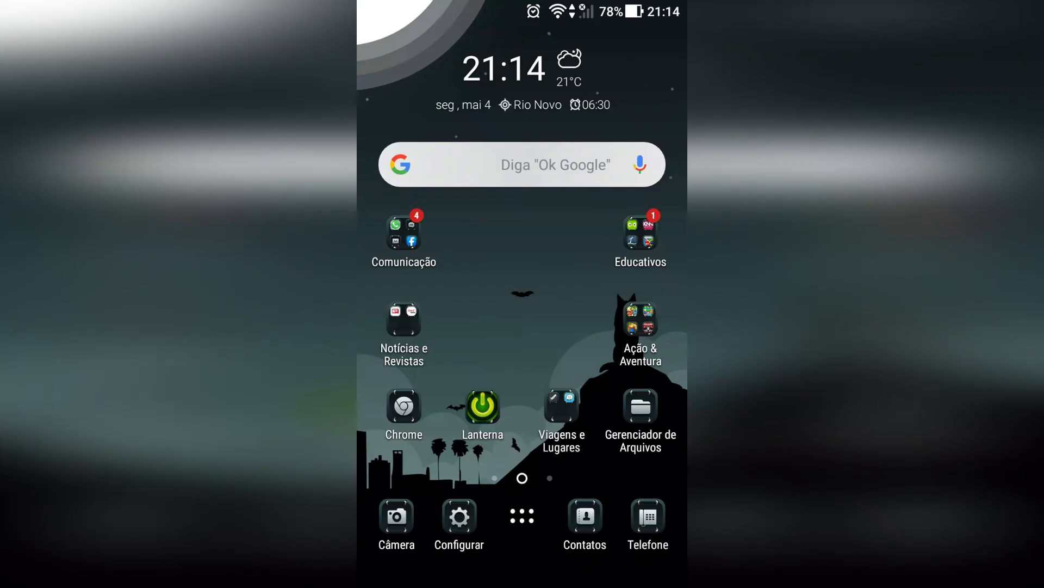
Switch to the Google Sala de Aula app on the phone, open the 6º Ano 1 class and look through its stream.
click(641, 233)
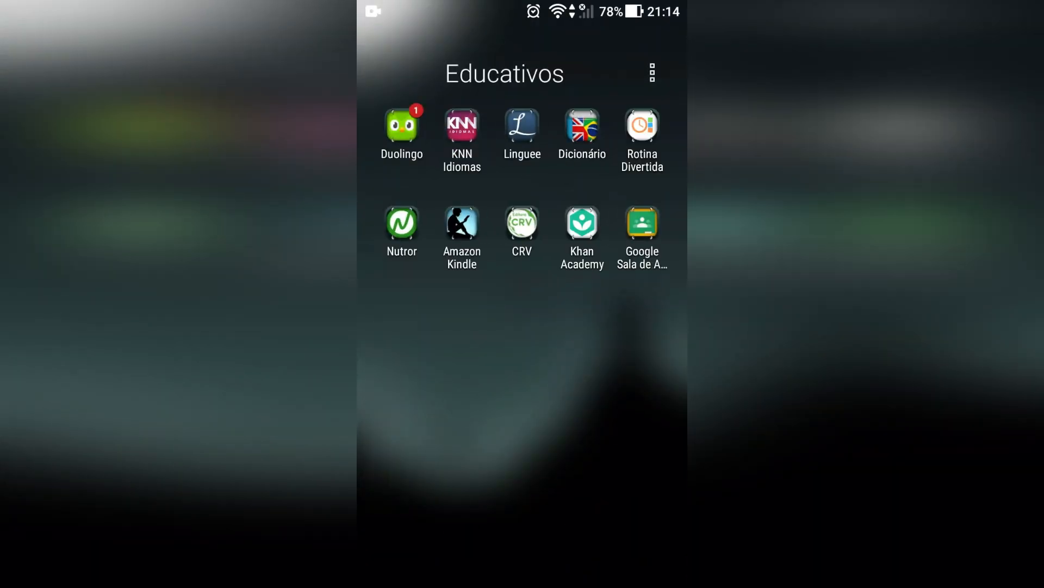
click(642, 223)
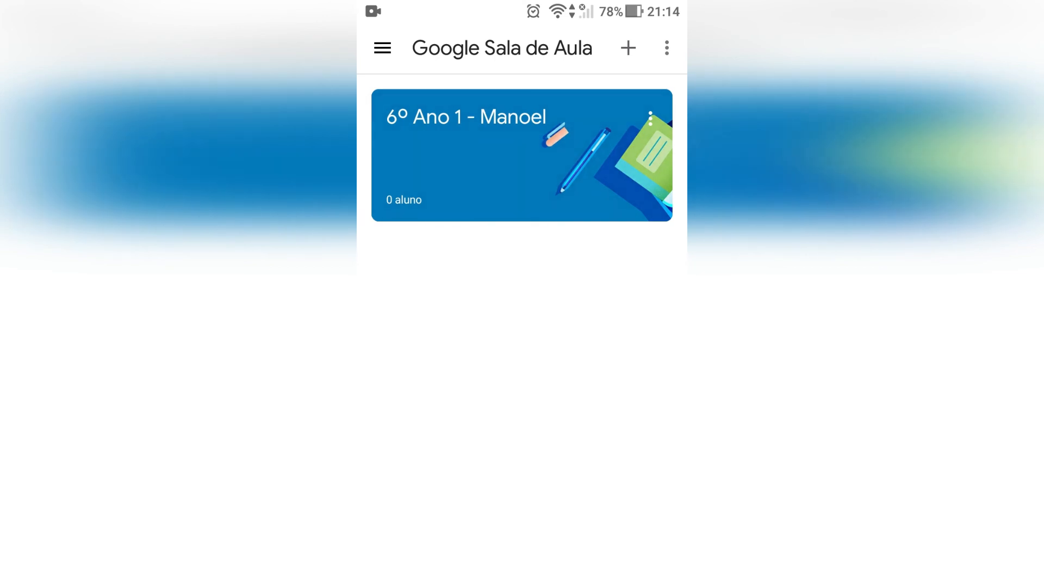
click(523, 155)
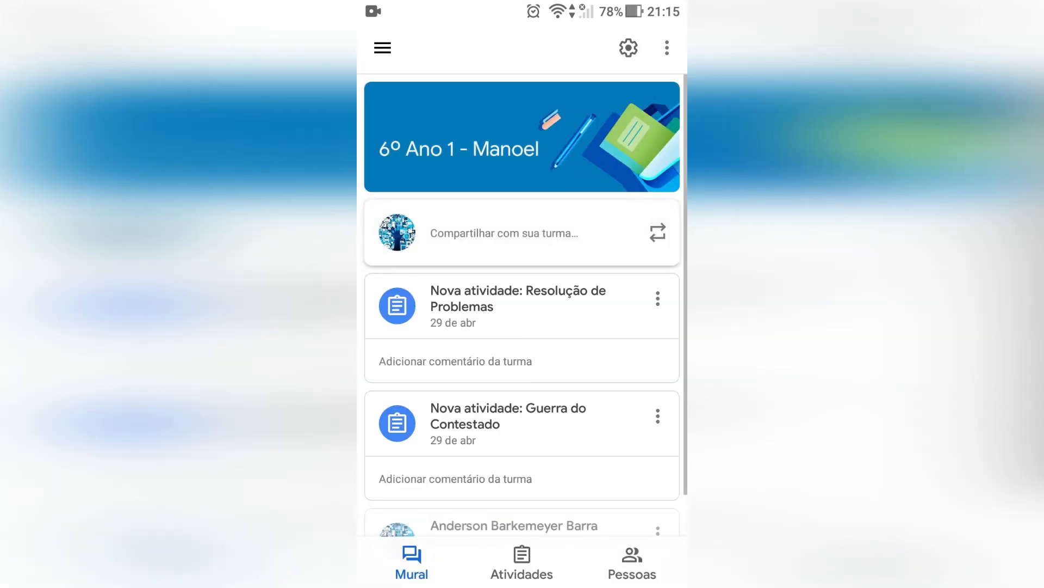
scroll(522, 294, down, 5)
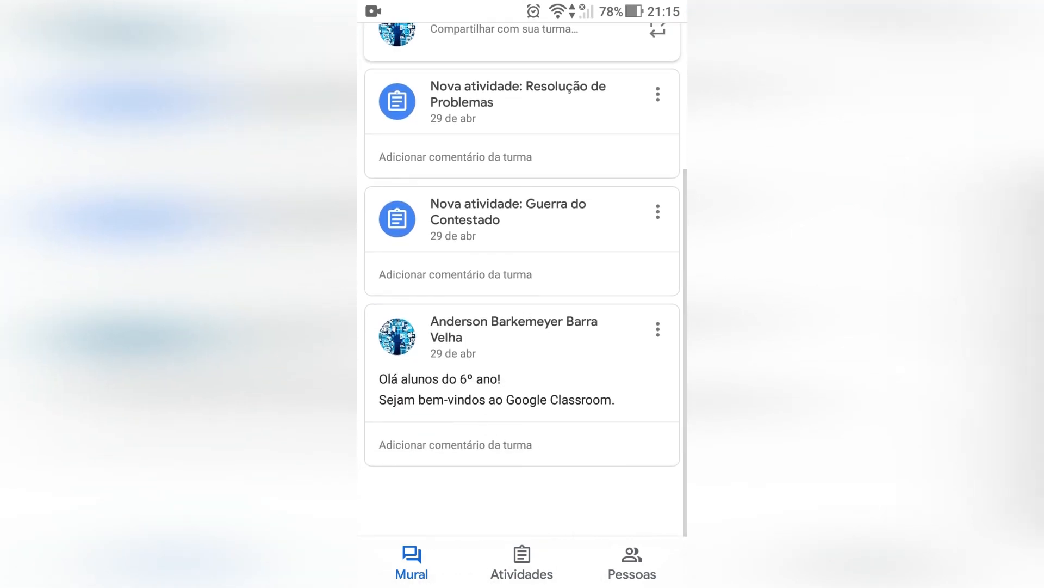
scroll(522, 294, up, 4)
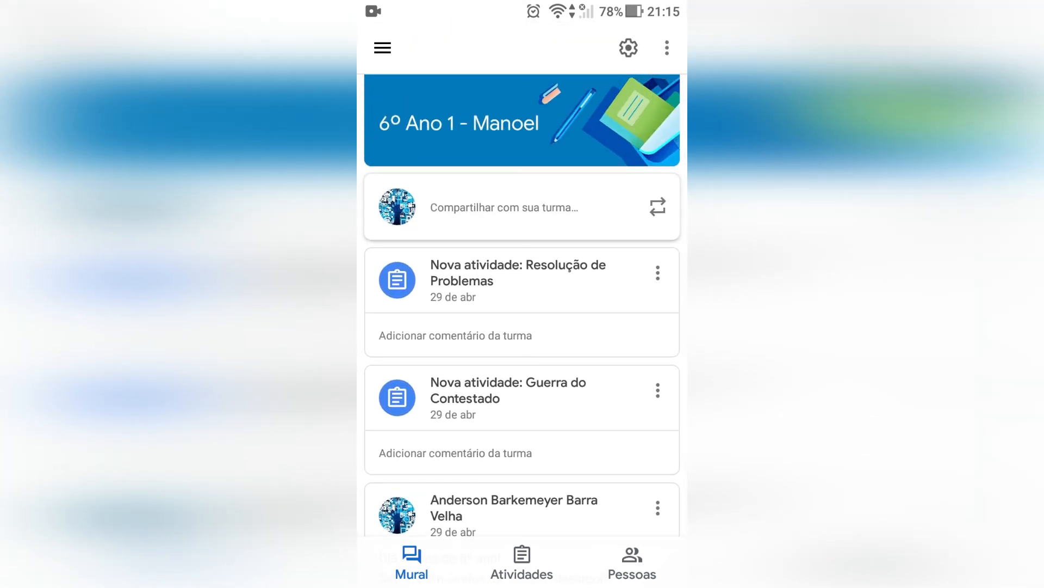
Draft the class announcement "Dgyghjj" and check which kinds of attachment can be added to it.
click(504, 208)
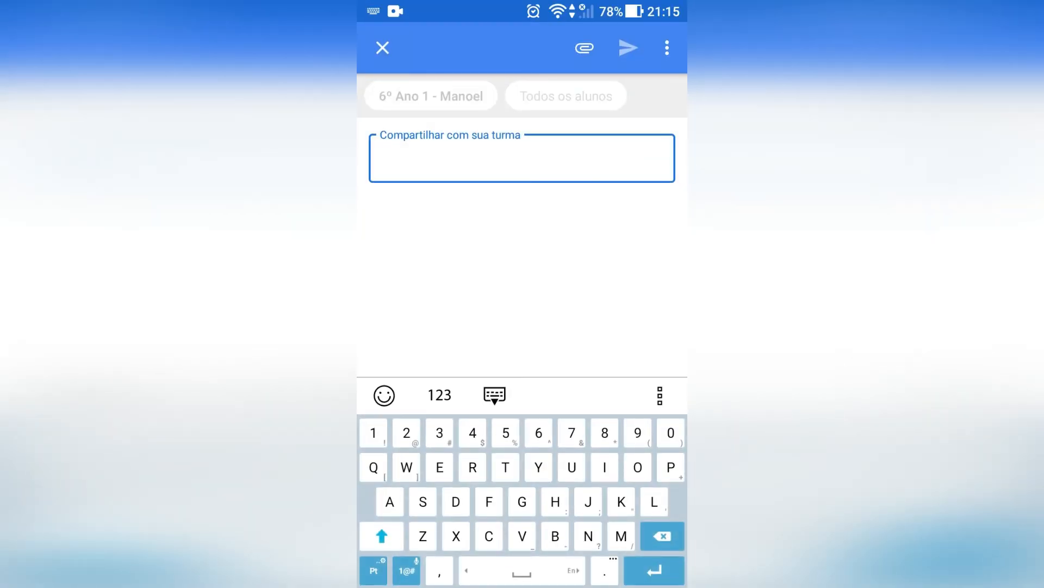
text(Dgyghjj)
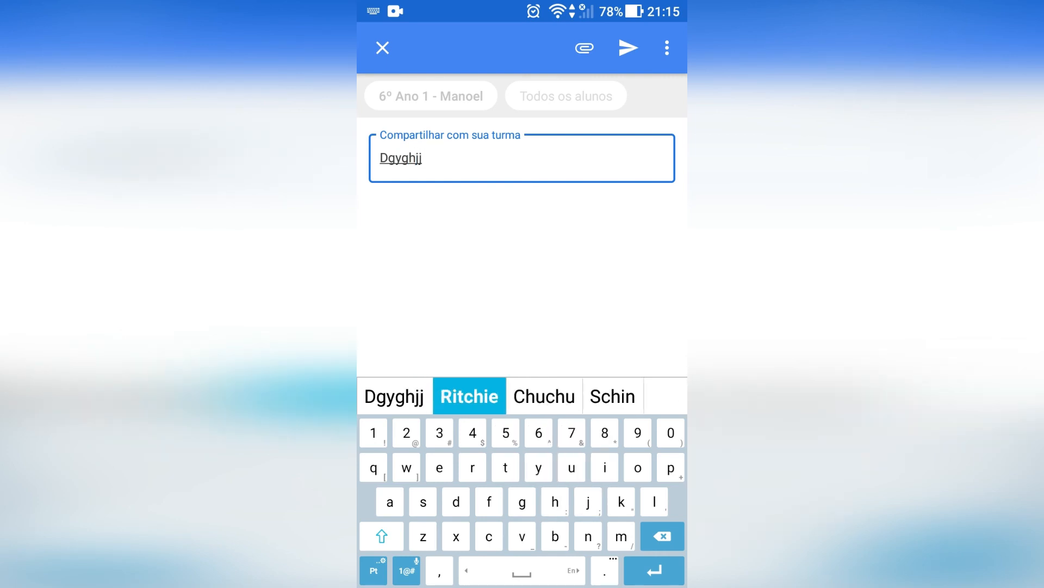
click(584, 48)
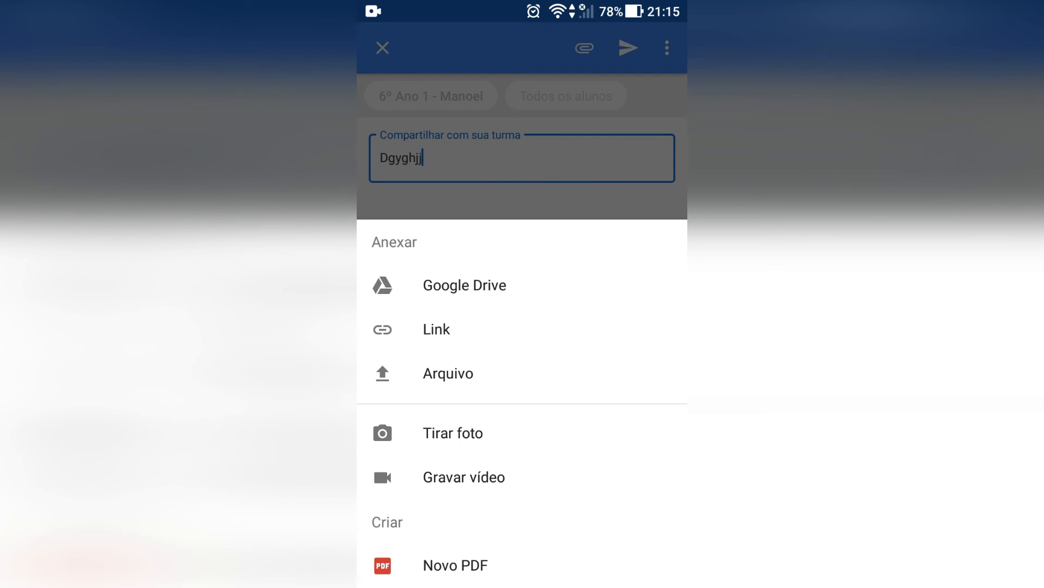
drag(522, 242, 522, 463)
click(584, 48)
key(Escape)
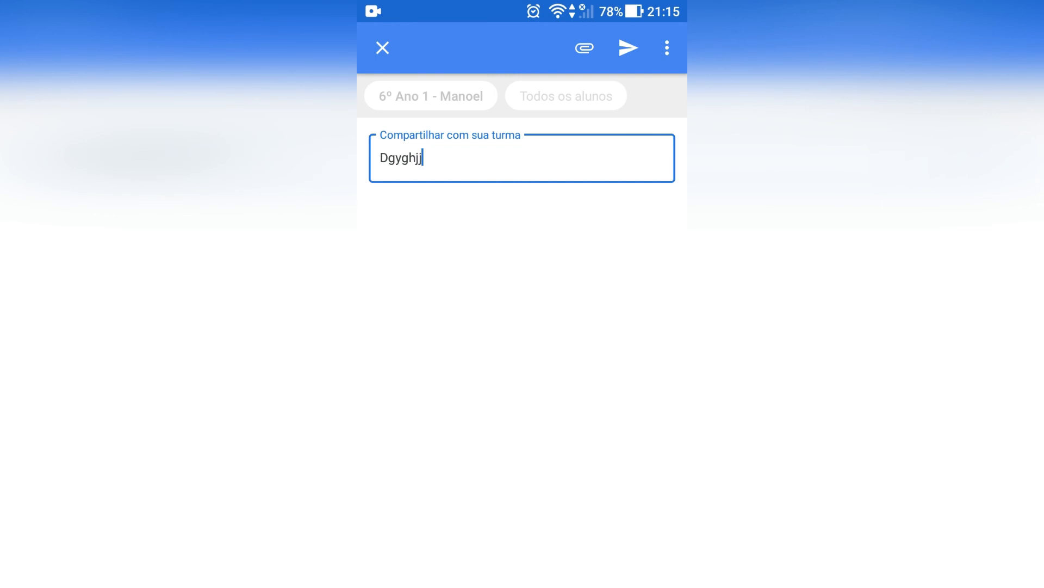
Check the announcement's scheduling and draft options, and discard the draft.
click(667, 48)
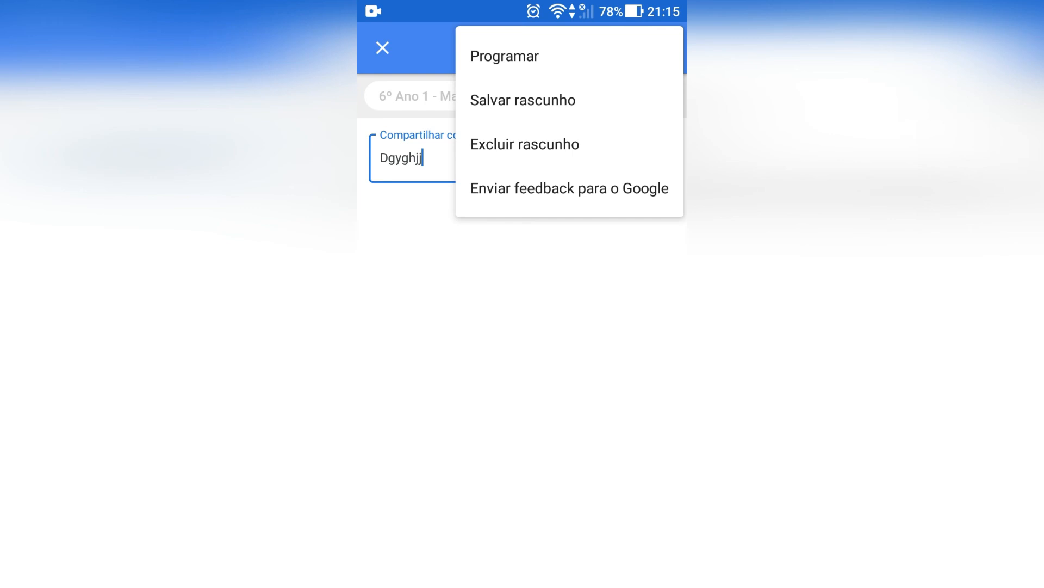
key(Escape)
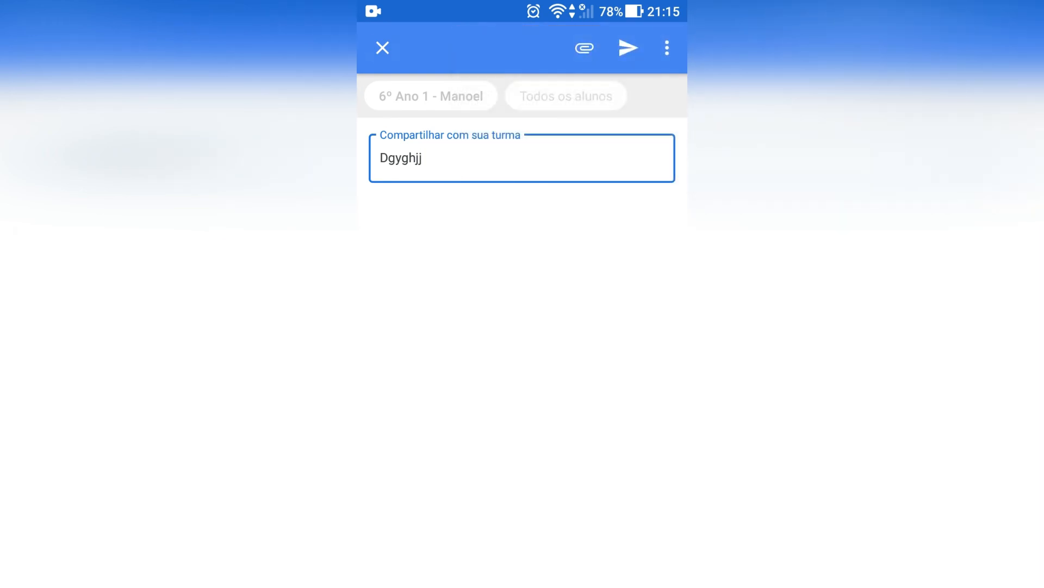
key(Escape)
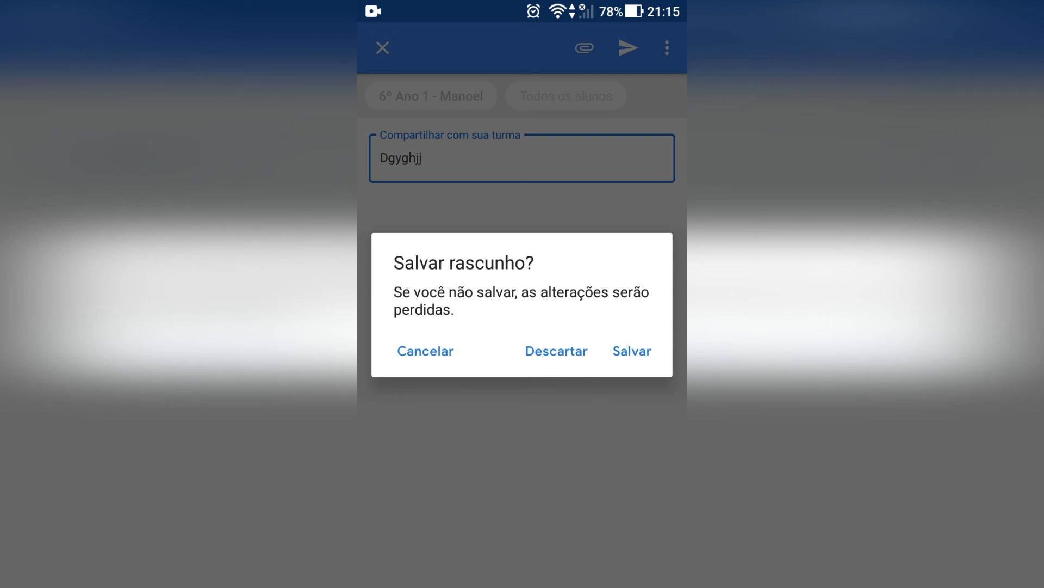
click(557, 351)
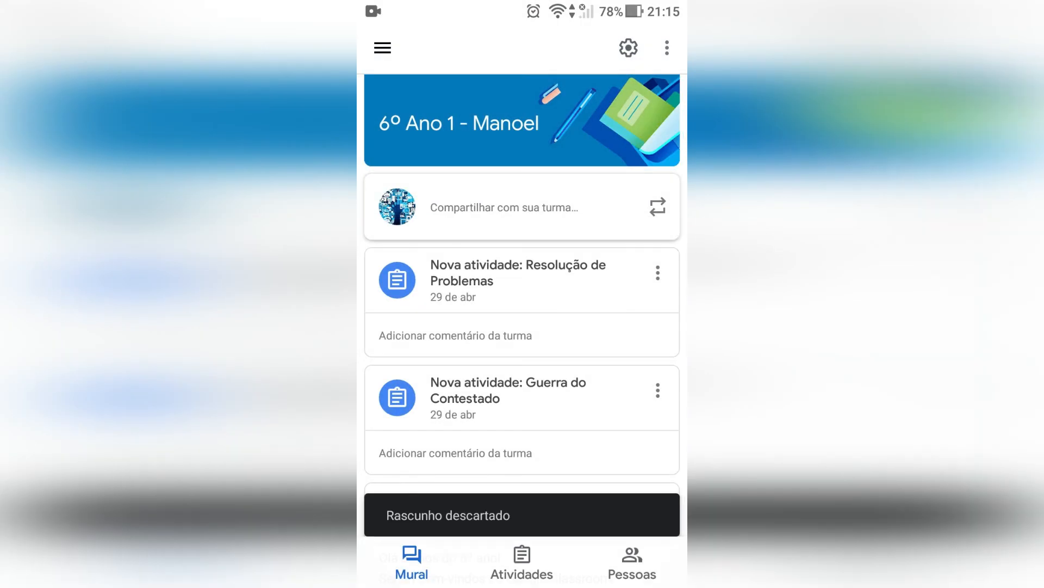
Look at the 6º Ano 1 posts available for reuse and return to the class stream.
click(658, 206)
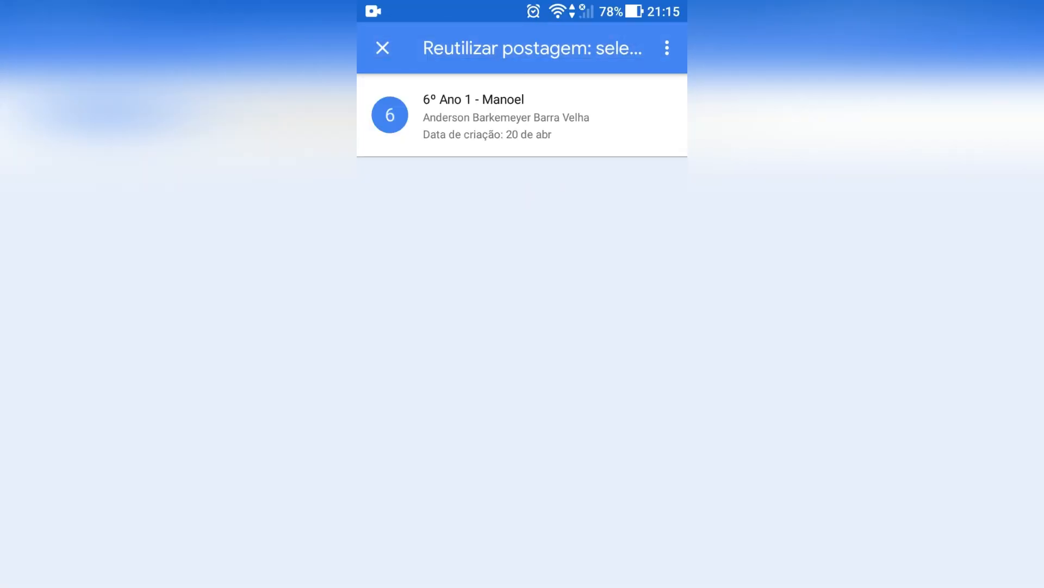
click(500, 116)
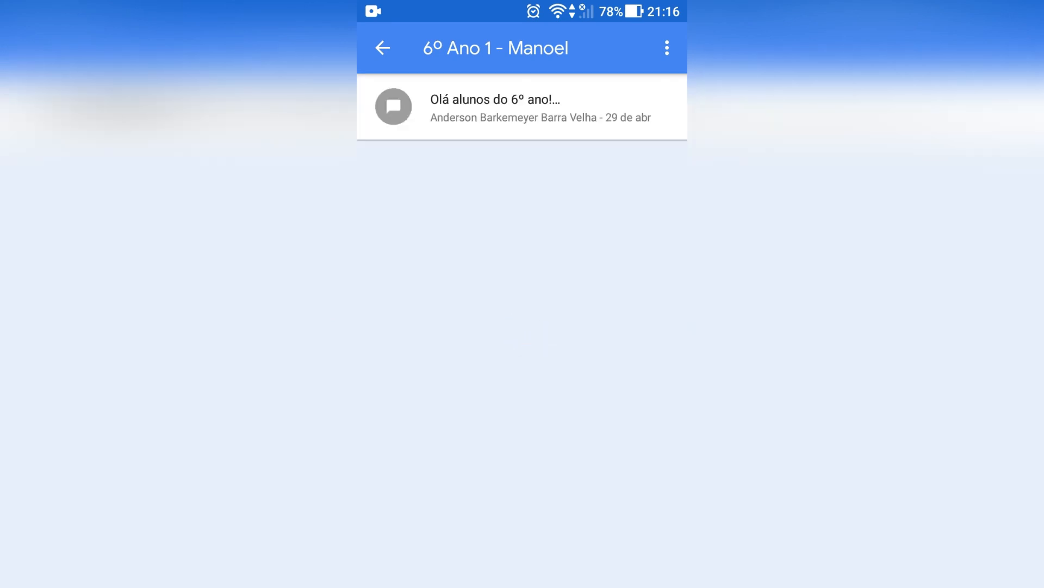
click(383, 48)
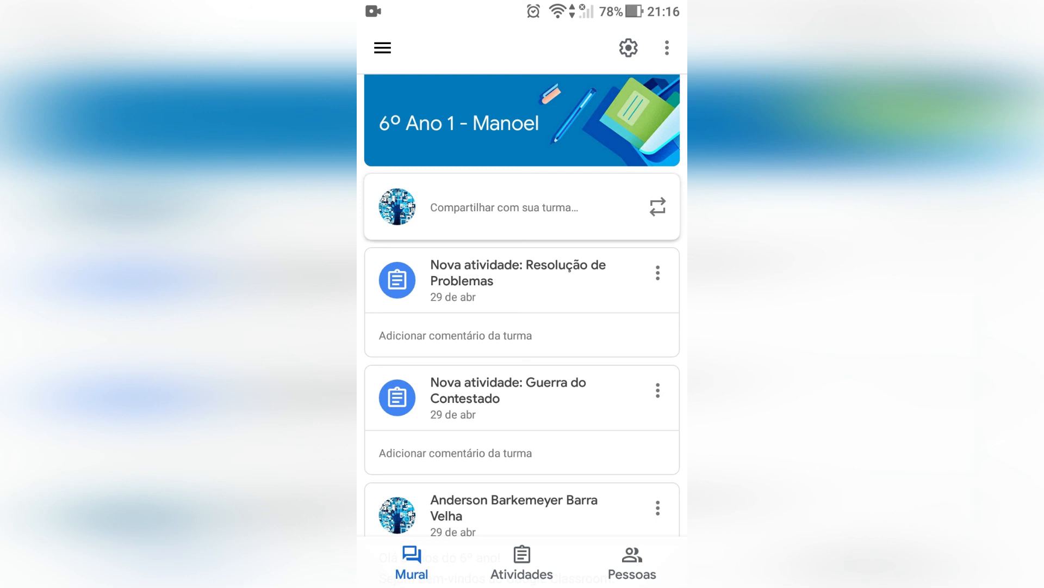
Show the class activities and check the types of items that can be created, including a topic.
click(521, 562)
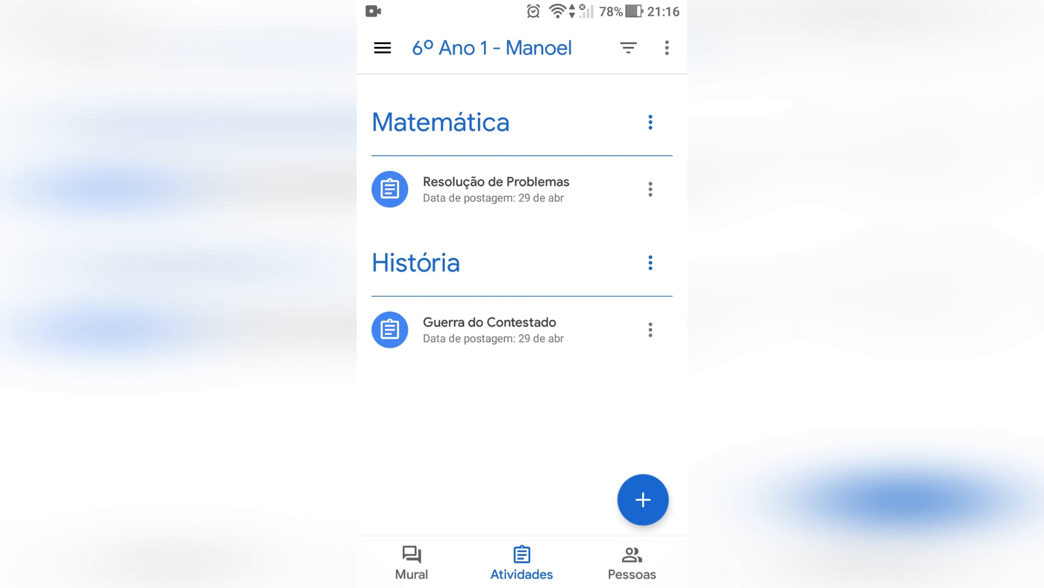
click(643, 499)
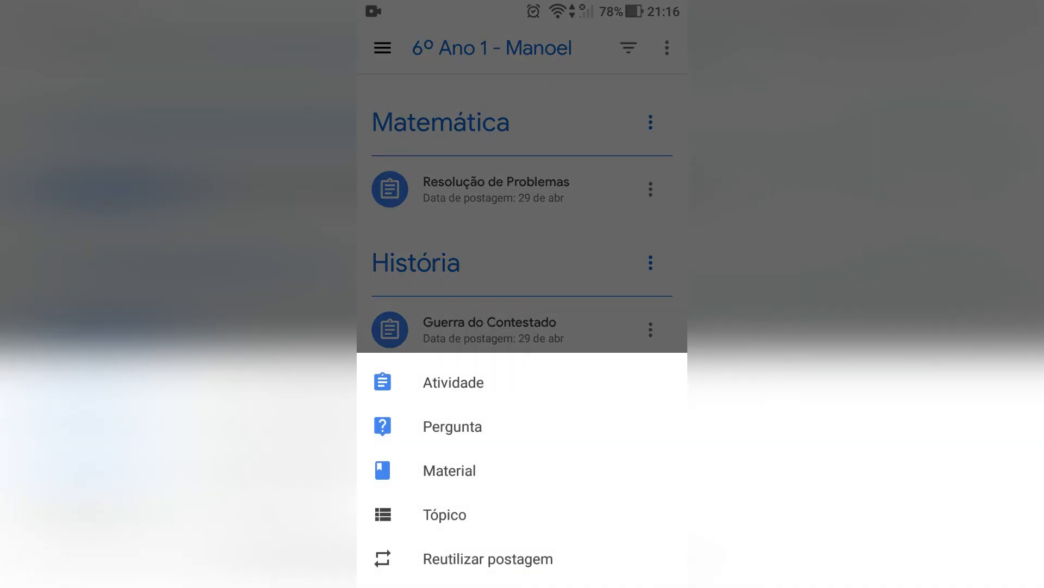
click(445, 514)
key(Escape)
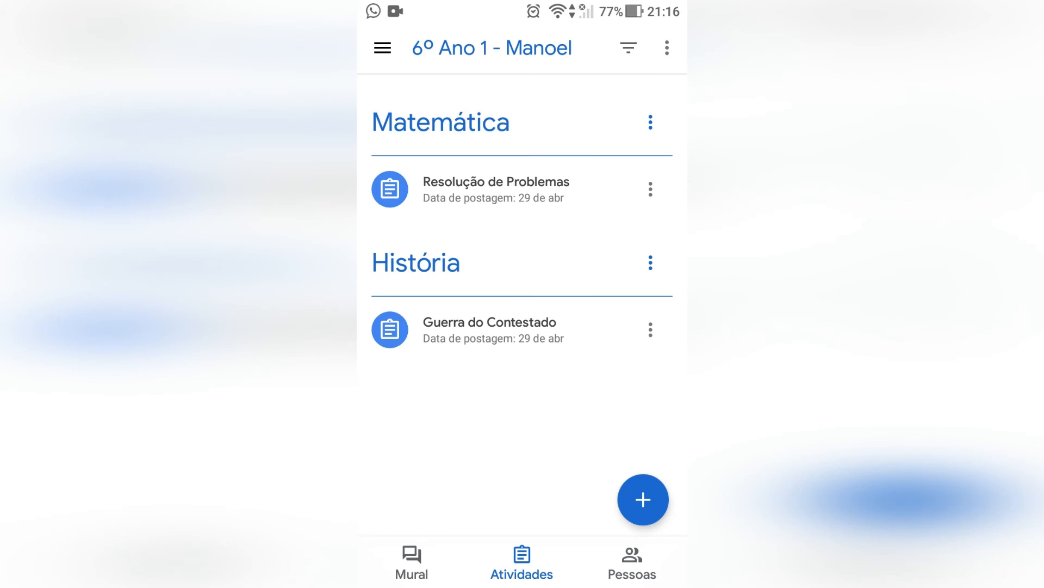
Check the topic filter and the additional options of the class activities list.
click(628, 48)
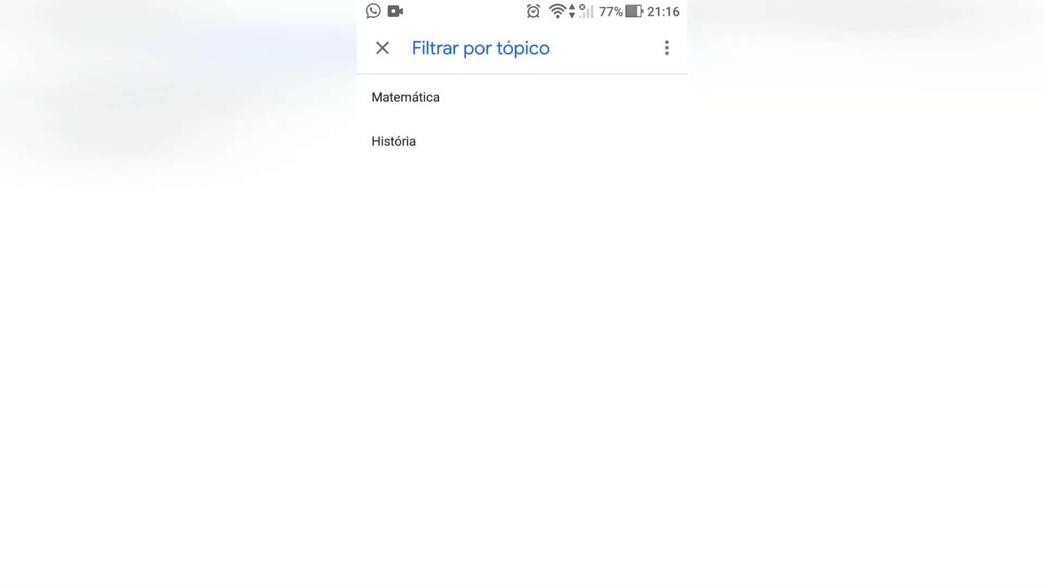
key(Escape)
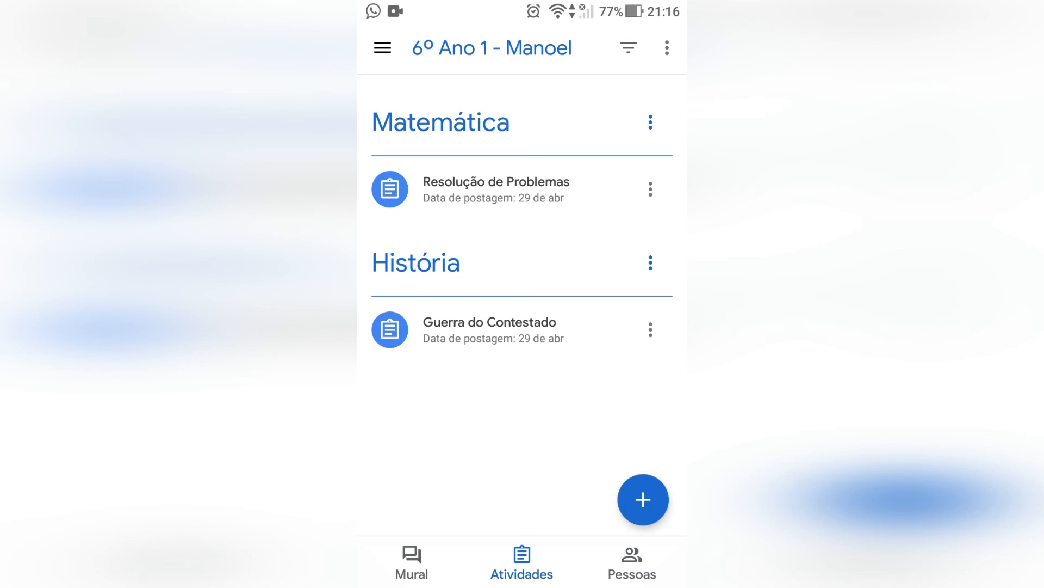
click(667, 48)
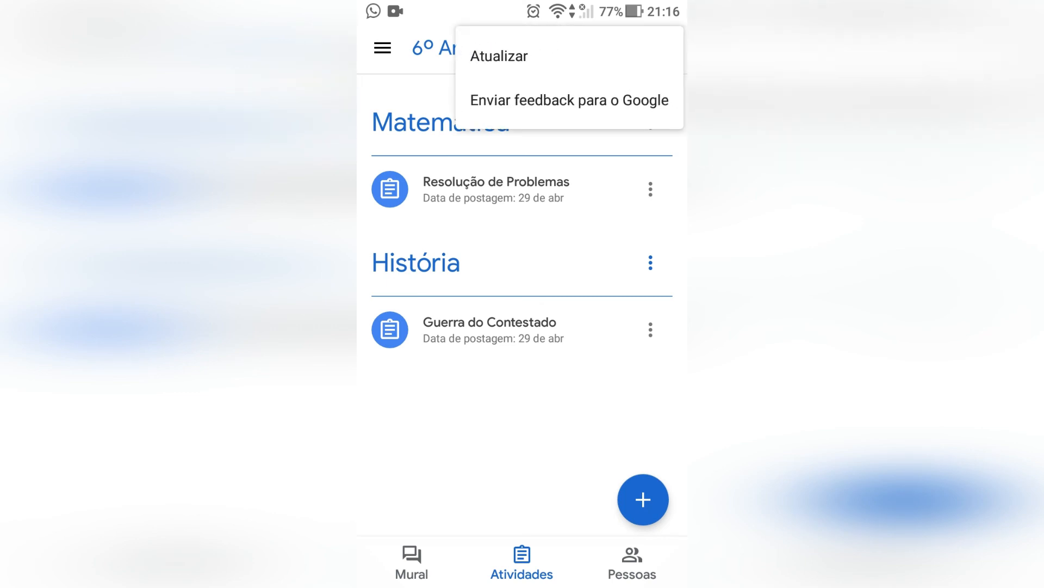
key(Escape)
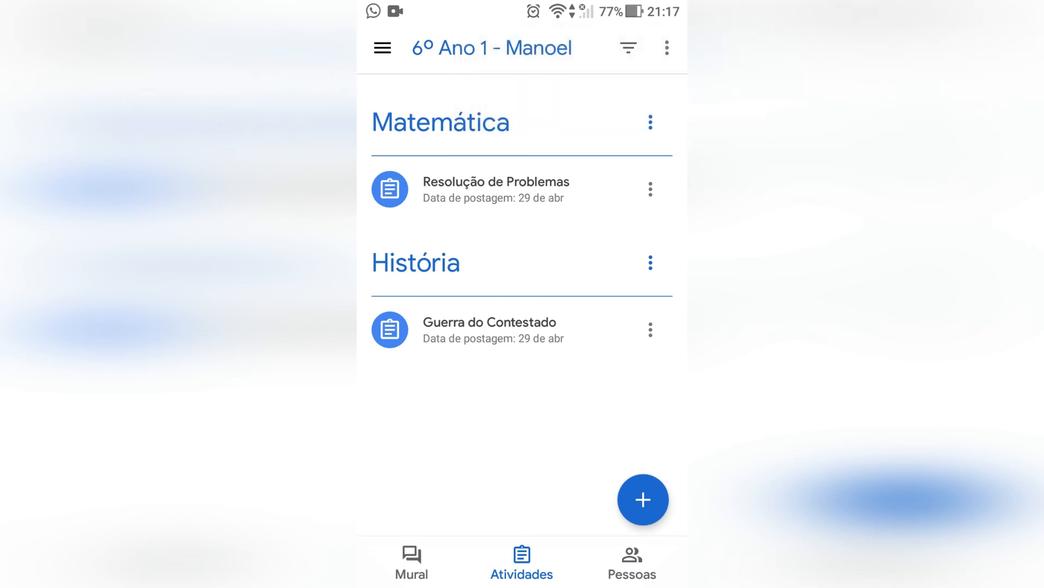
Check the options available for the Matemática topic and for its Resolução de Problemas activity.
click(651, 122)
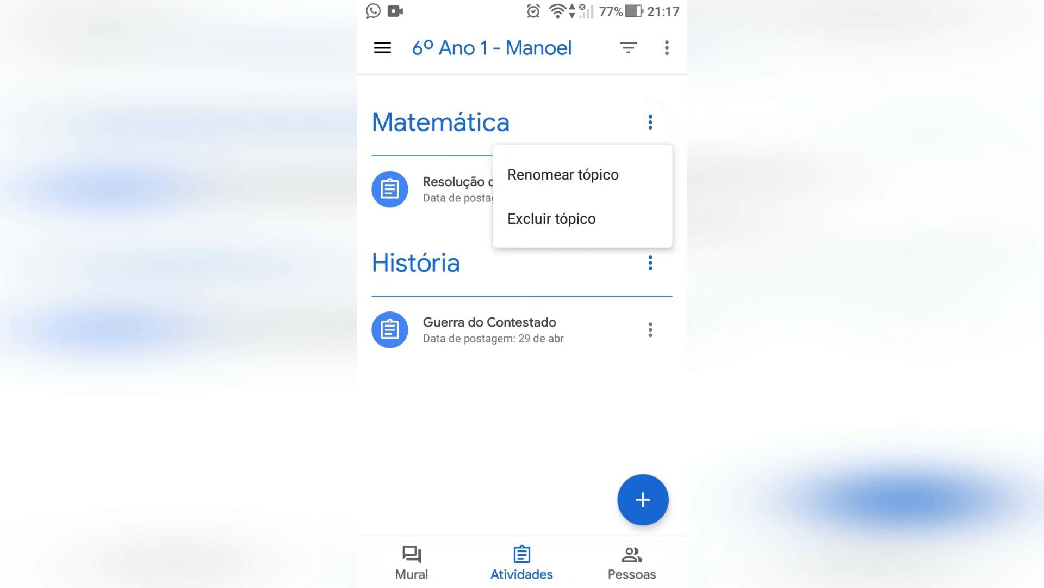
key(Escape)
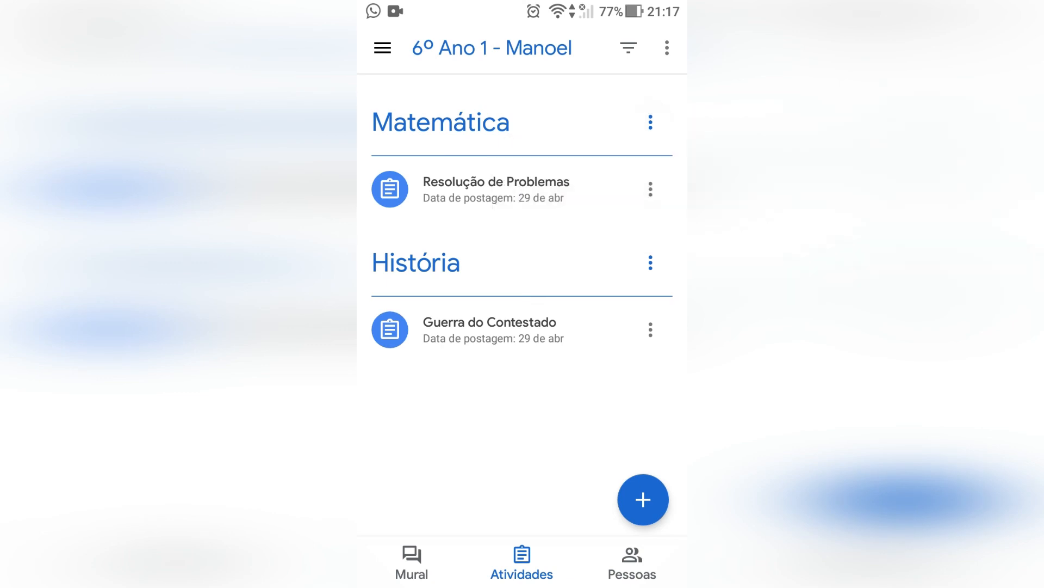
click(651, 189)
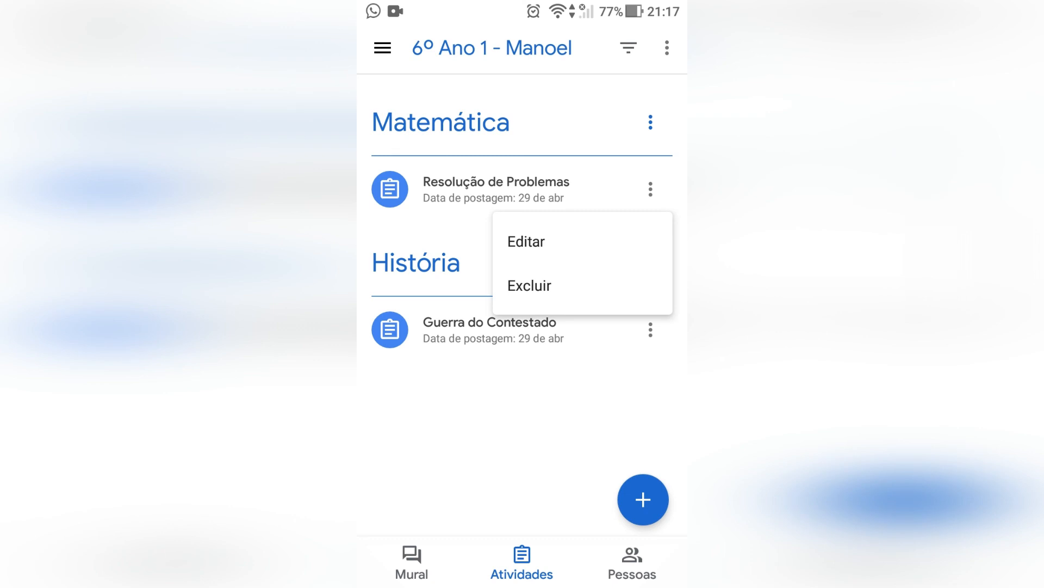
key(Escape)
Start a new activity for the 6º Ano 1 class and look at its title, description and points fields.
click(643, 498)
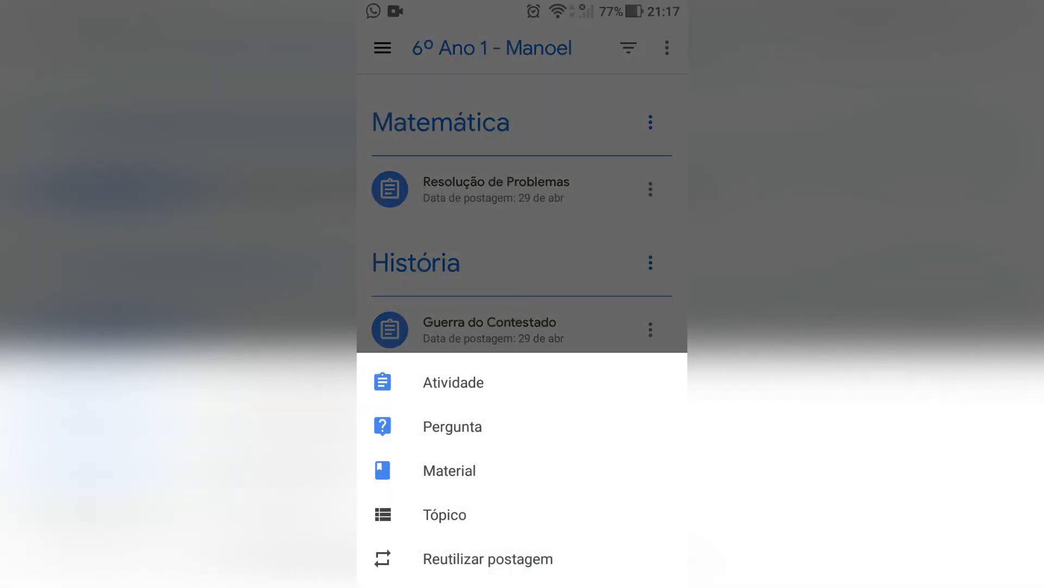
click(453, 382)
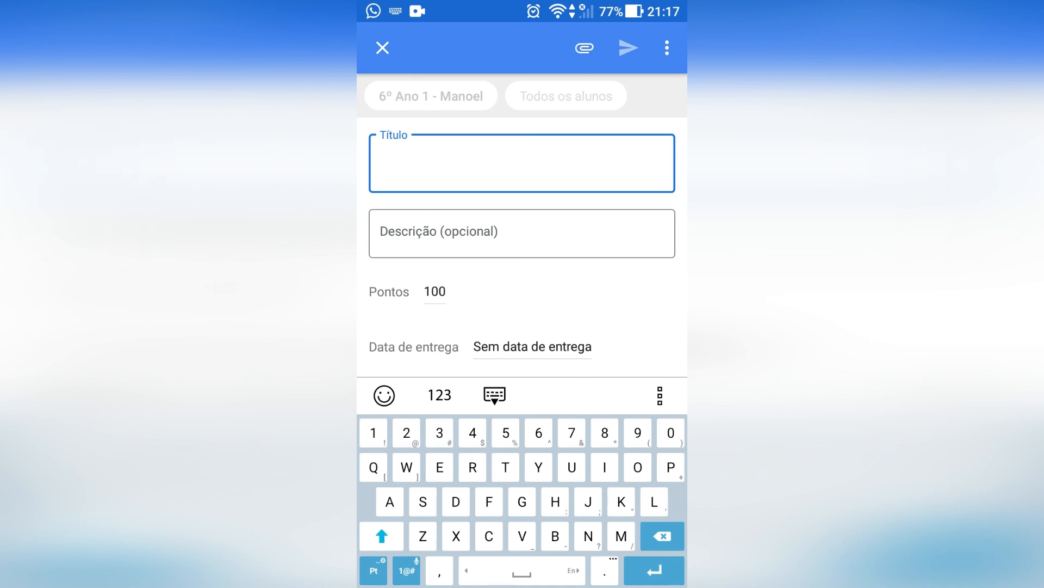
click(522, 234)
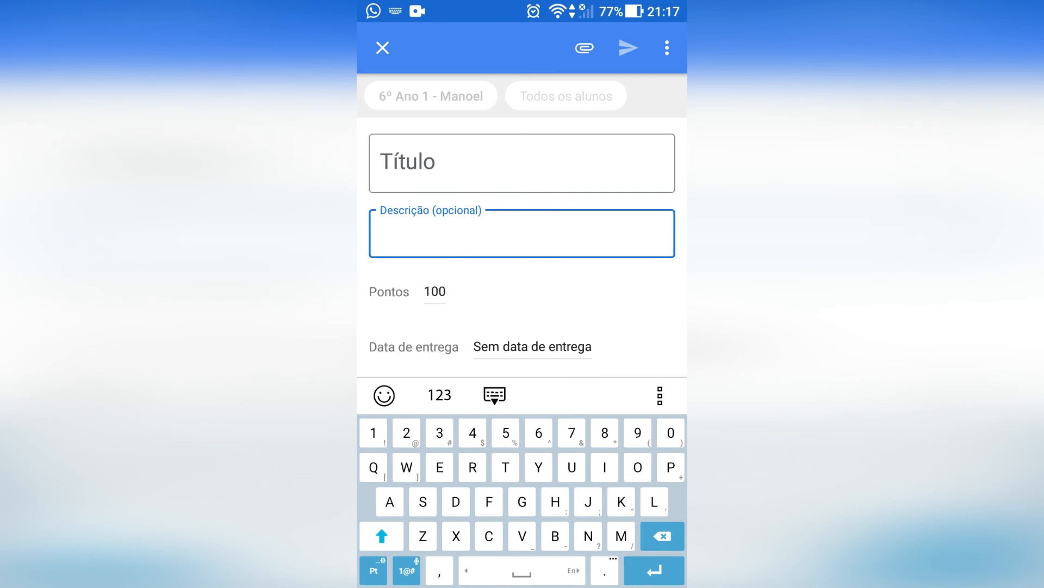
scroll(523, 225, down, 1)
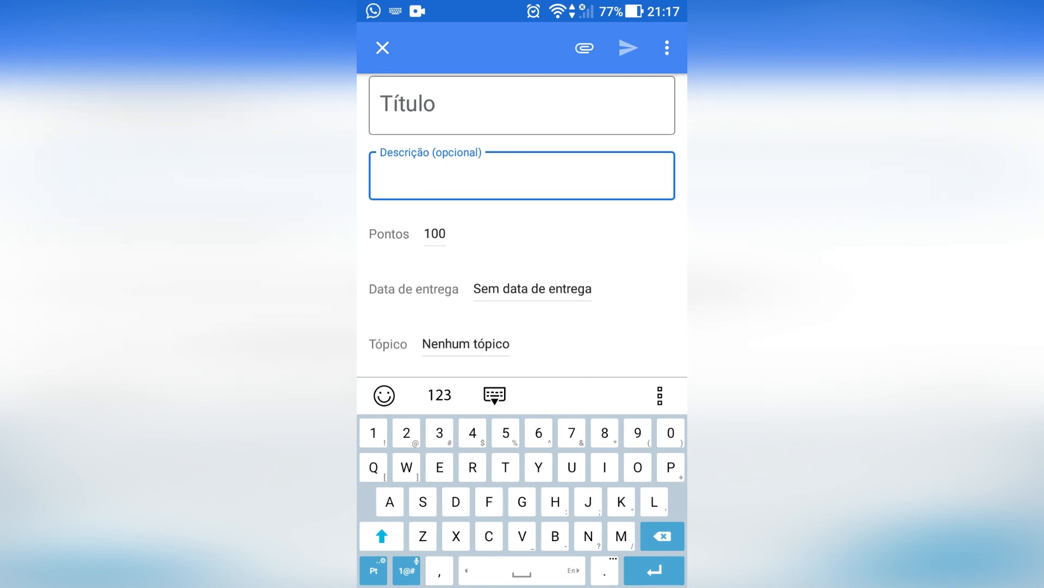
Try 19 May 2020 as the new activity's due date and cancel the date selection.
click(532, 289)
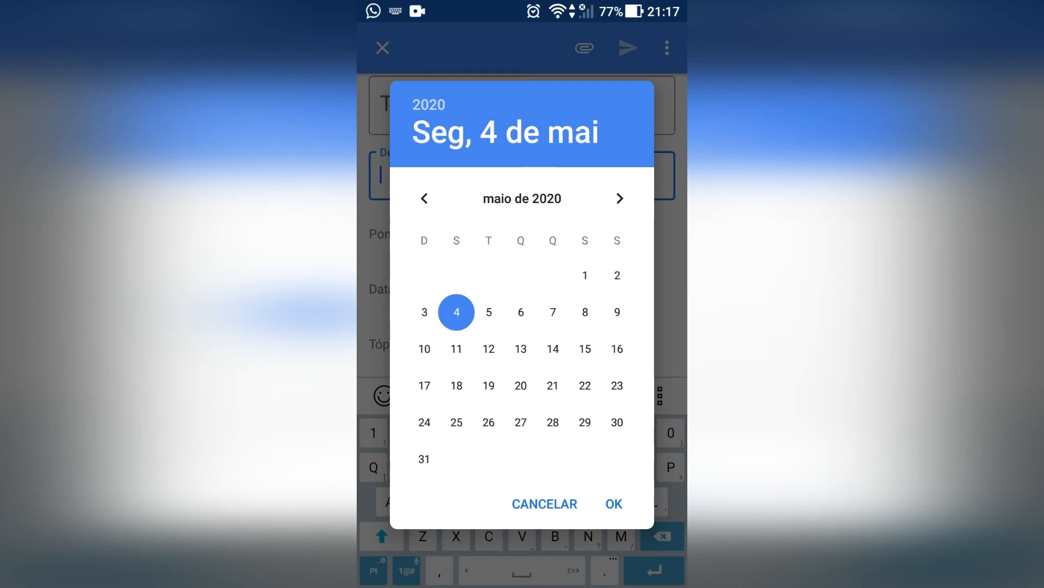
click(521, 312)
click(489, 312)
click(489, 386)
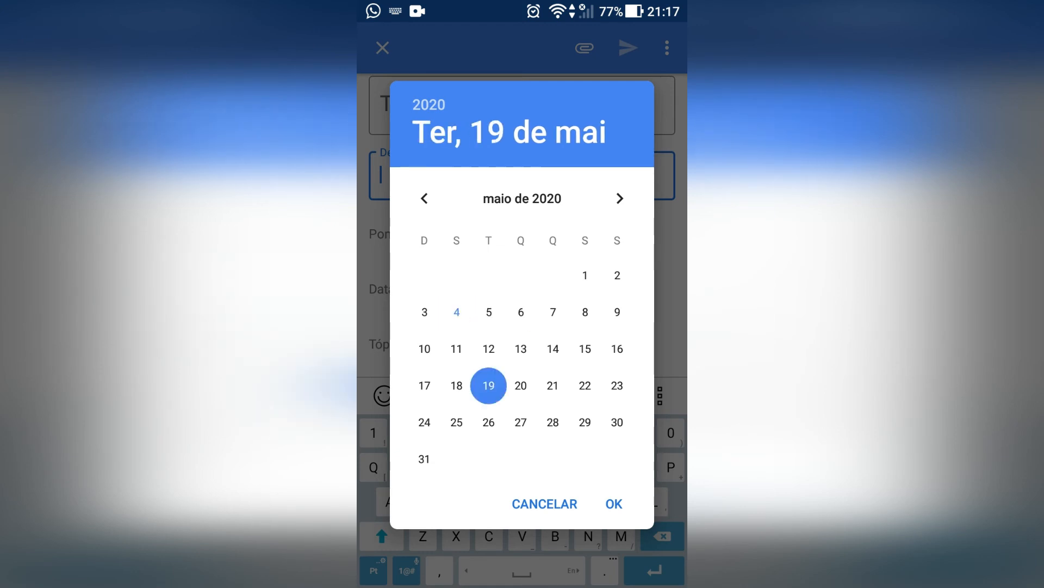
click(545, 504)
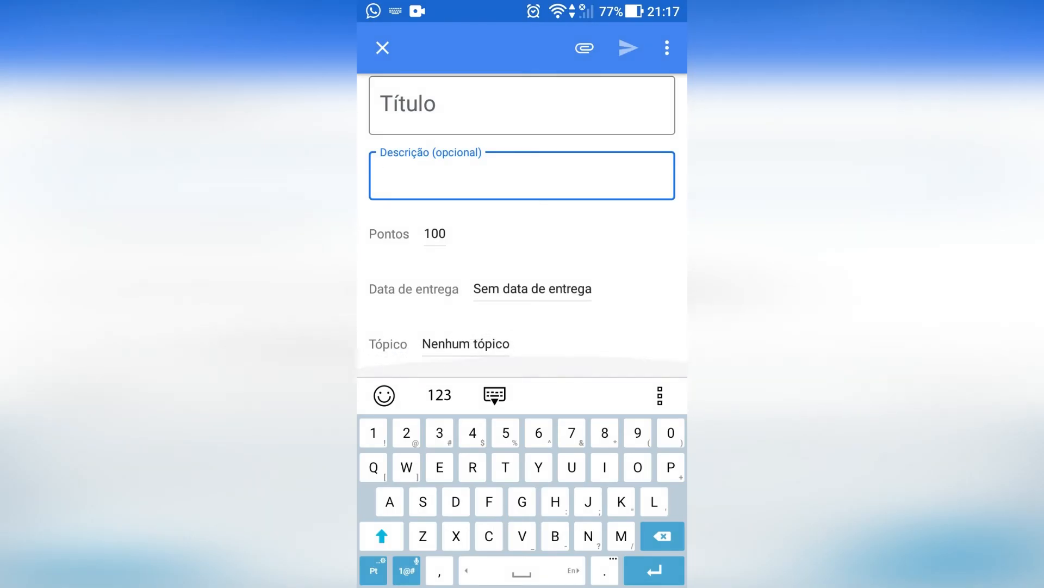
Try Matemática as the new activity's topic and leave the topic choice without saving.
click(466, 344)
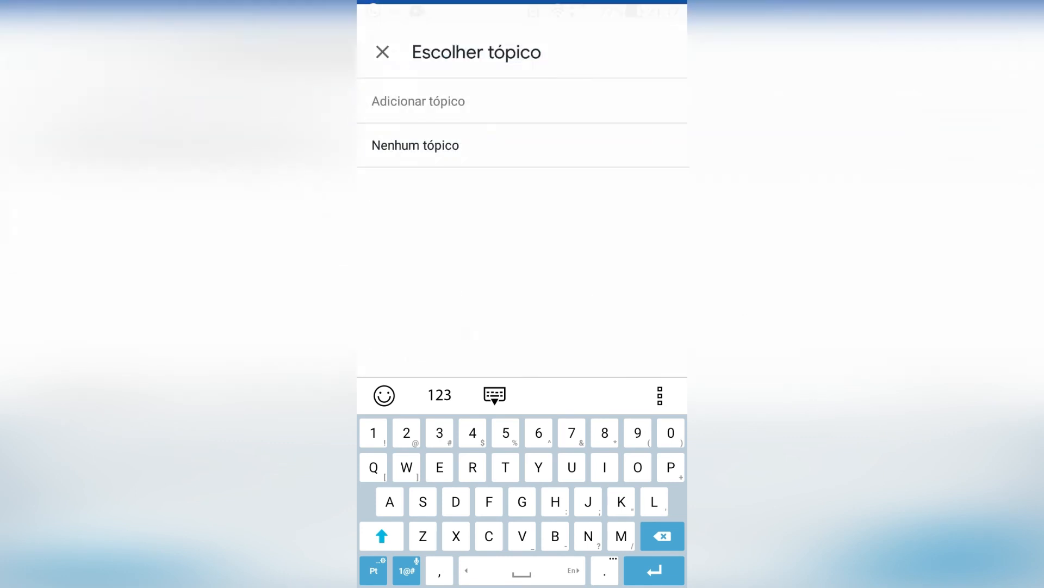
click(468, 230)
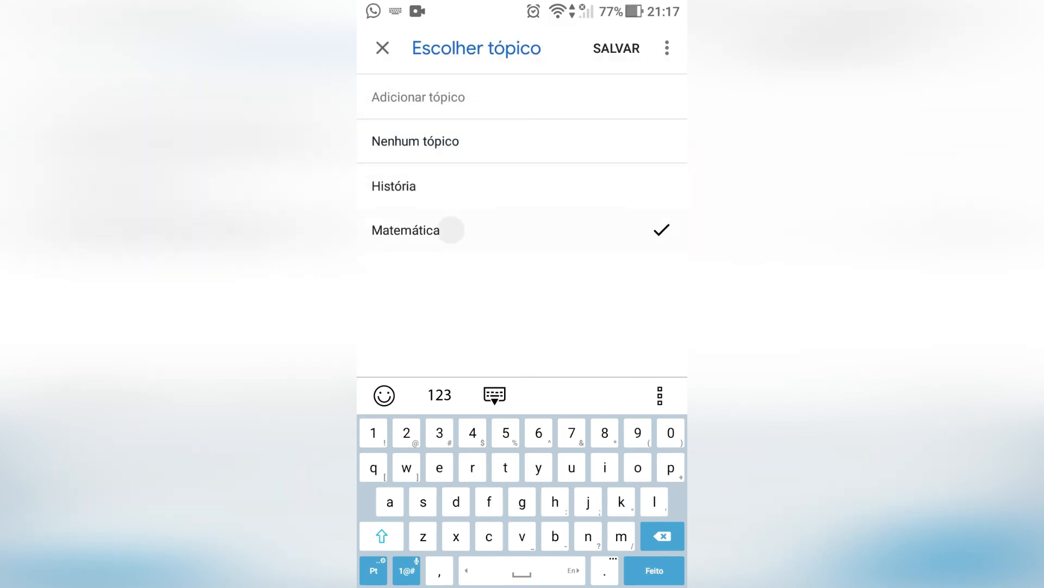
click(382, 48)
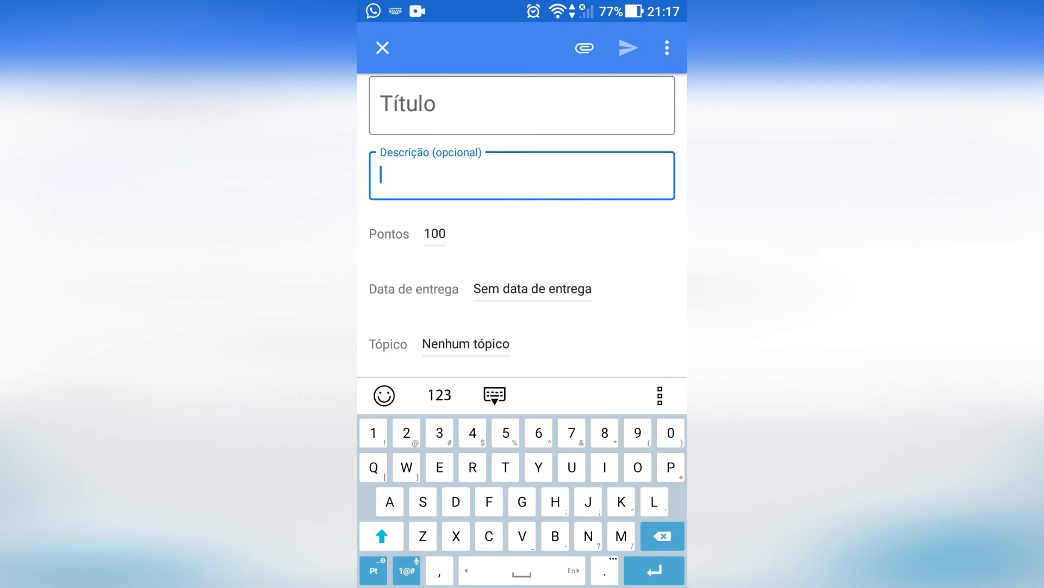
Check the attachment types and additional options for the new activity, and close it without assigning anything.
click(585, 48)
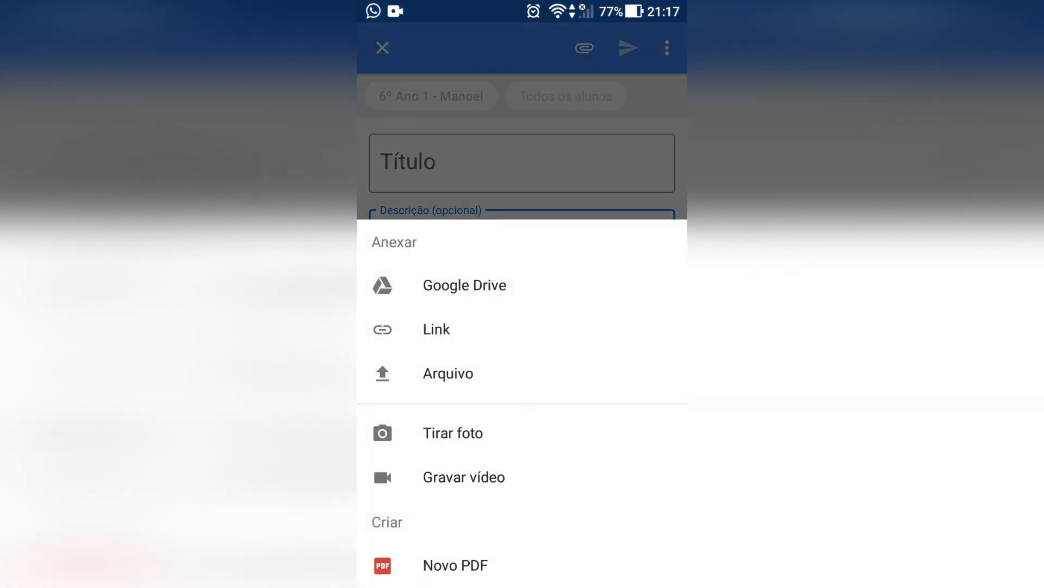
key(Escape)
click(667, 47)
key(Escape)
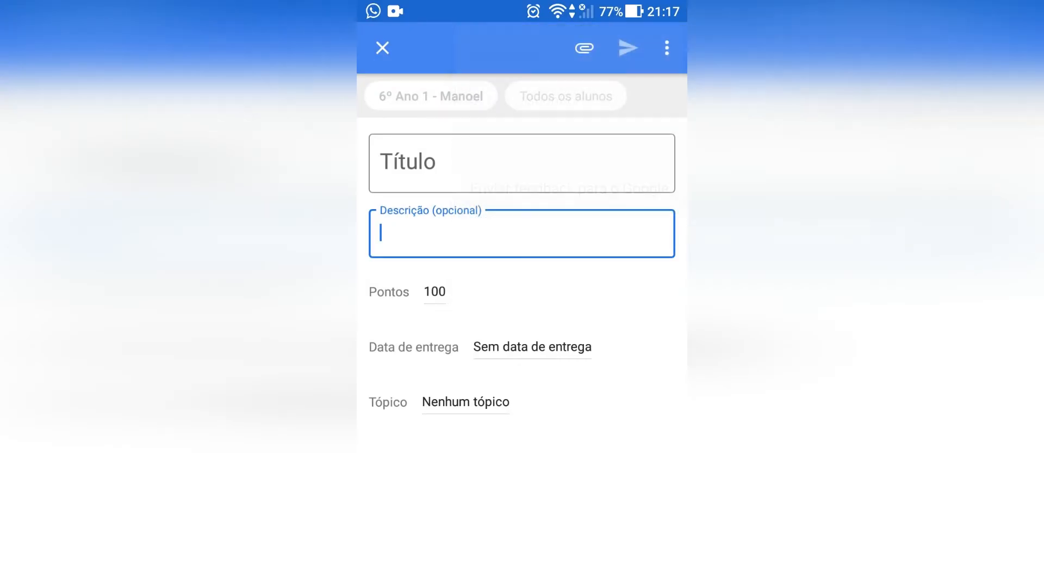
click(522, 163)
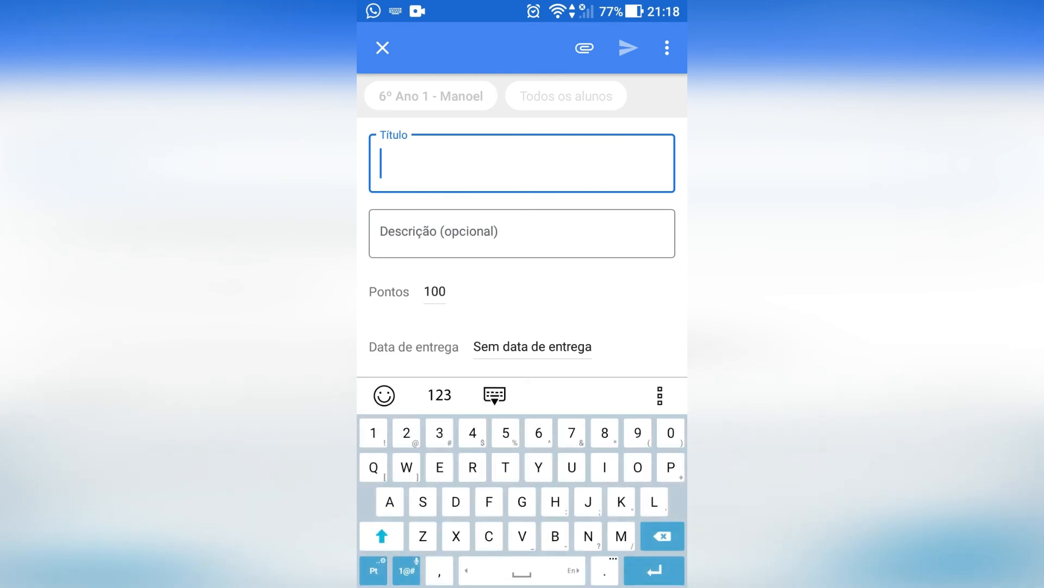
click(383, 48)
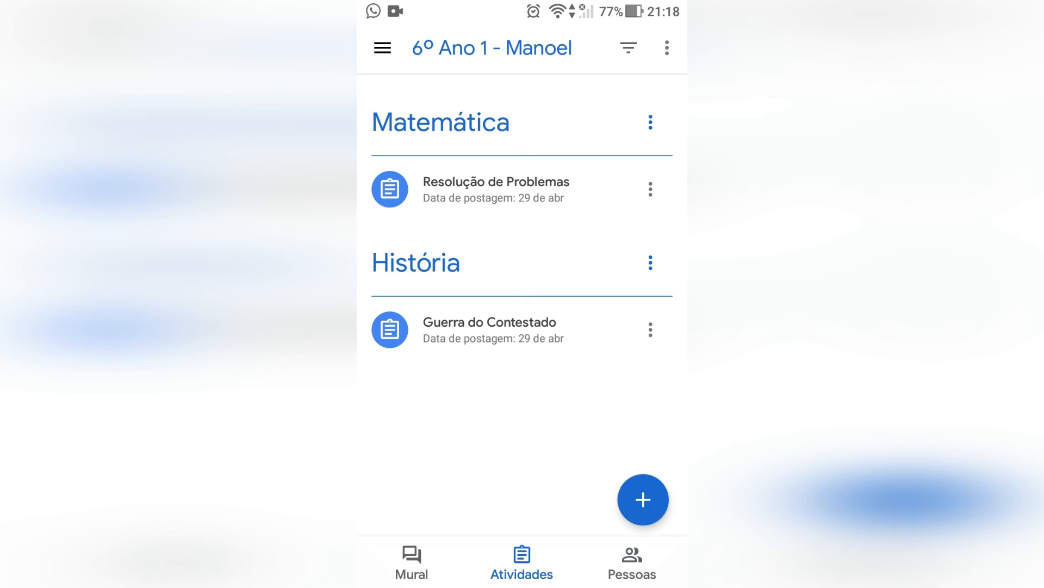
Open the Google Classroom folders in Google Drive in the browser, switching to the account used for the class.
click(382, 48)
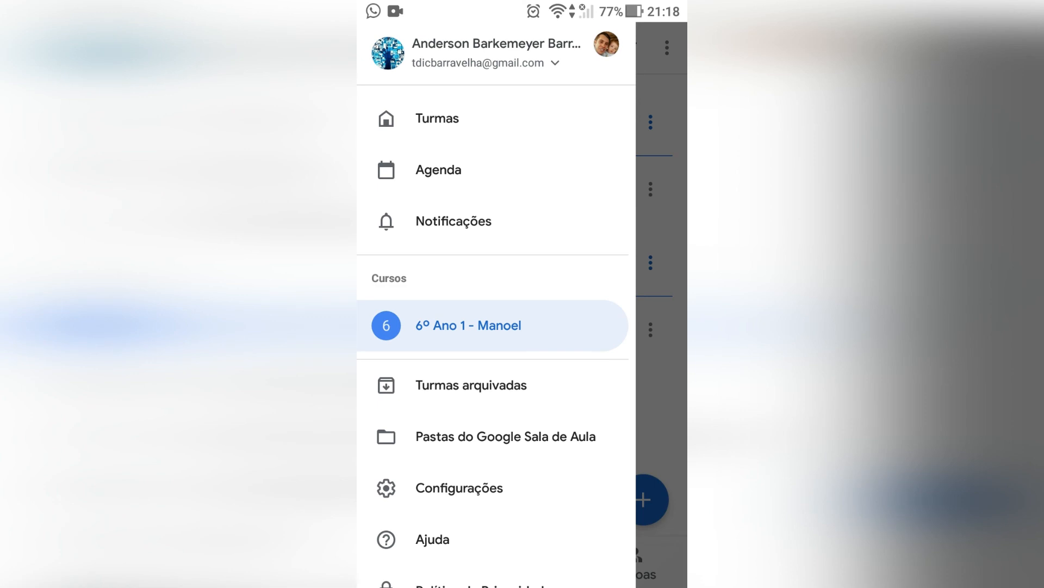
click(505, 437)
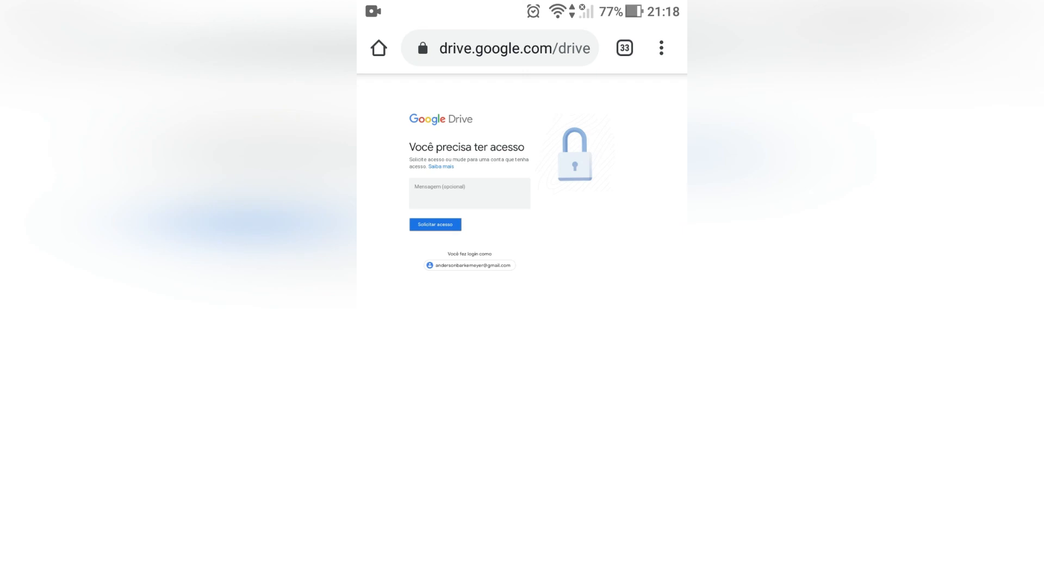
click(470, 265)
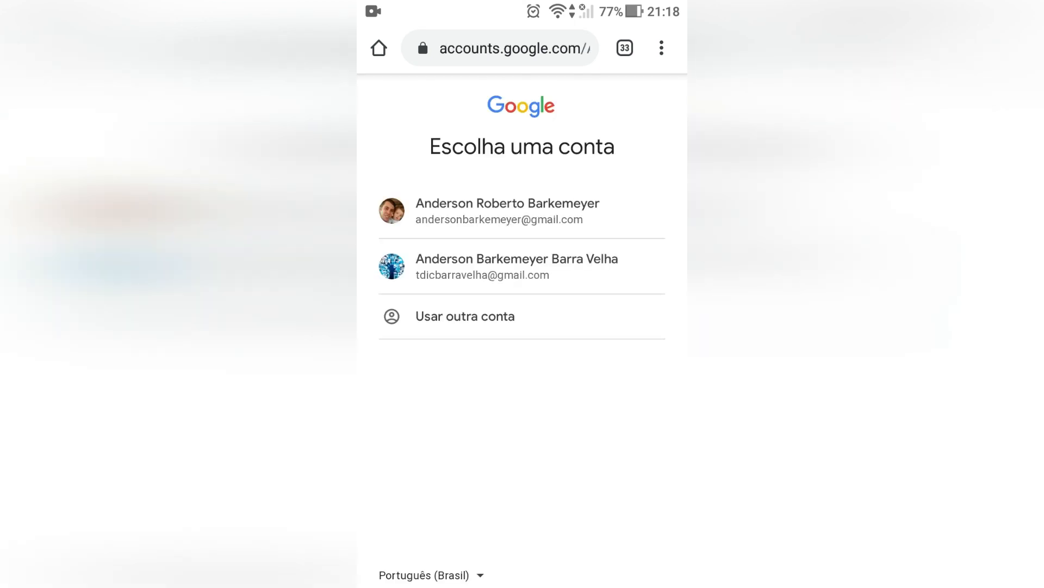
click(516, 266)
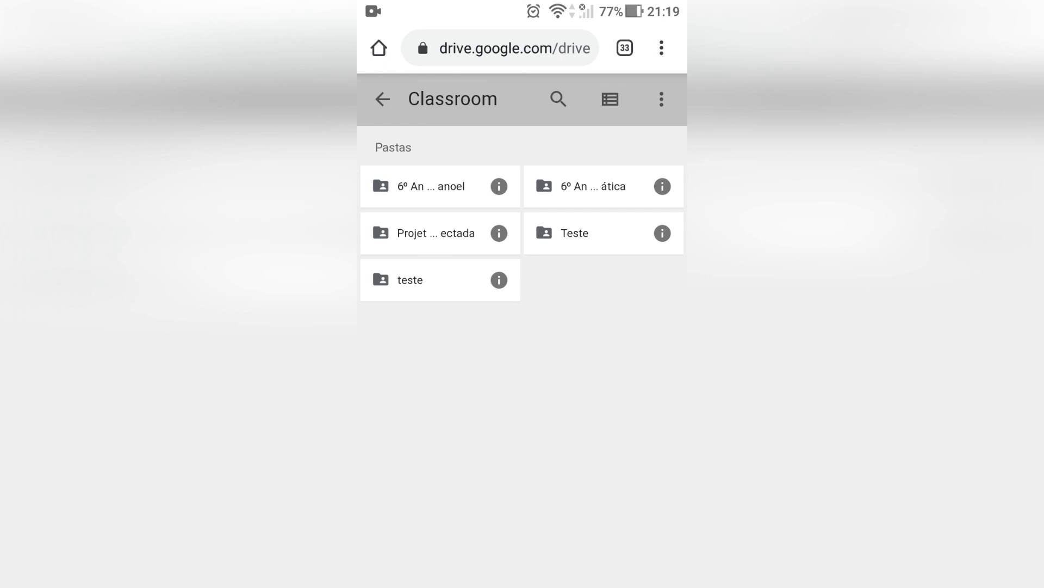
Open the 6º Ano 1 class folder, read through the Resolução de problemas form and check its additional options.
click(435, 186)
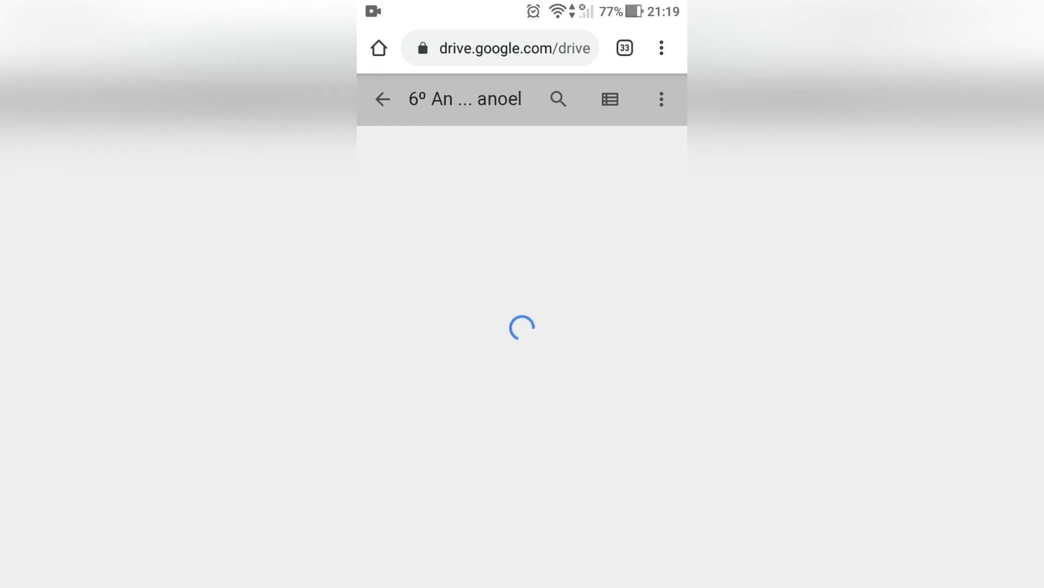
click(440, 246)
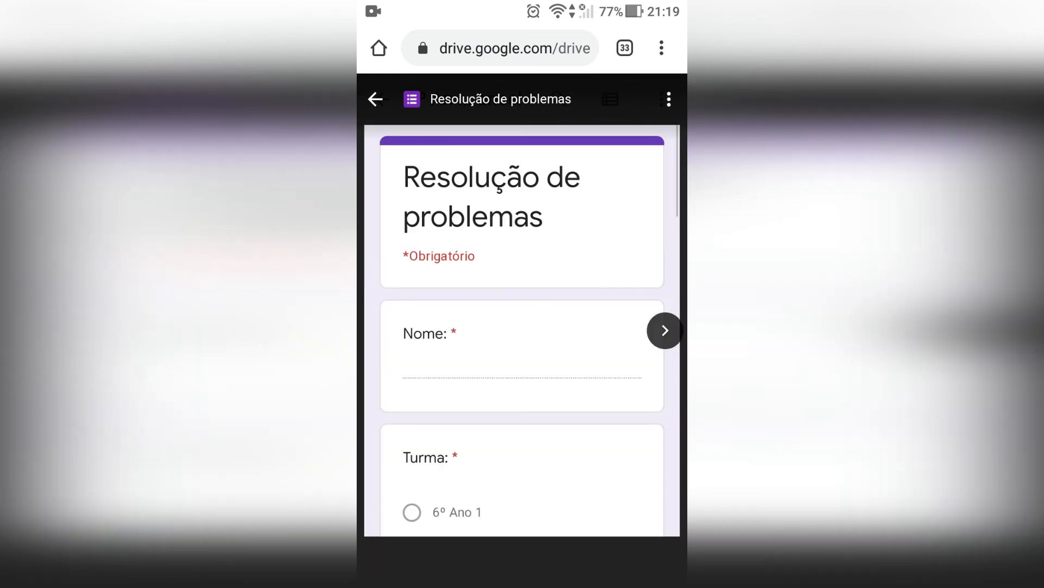
scroll(522, 329, down, 15)
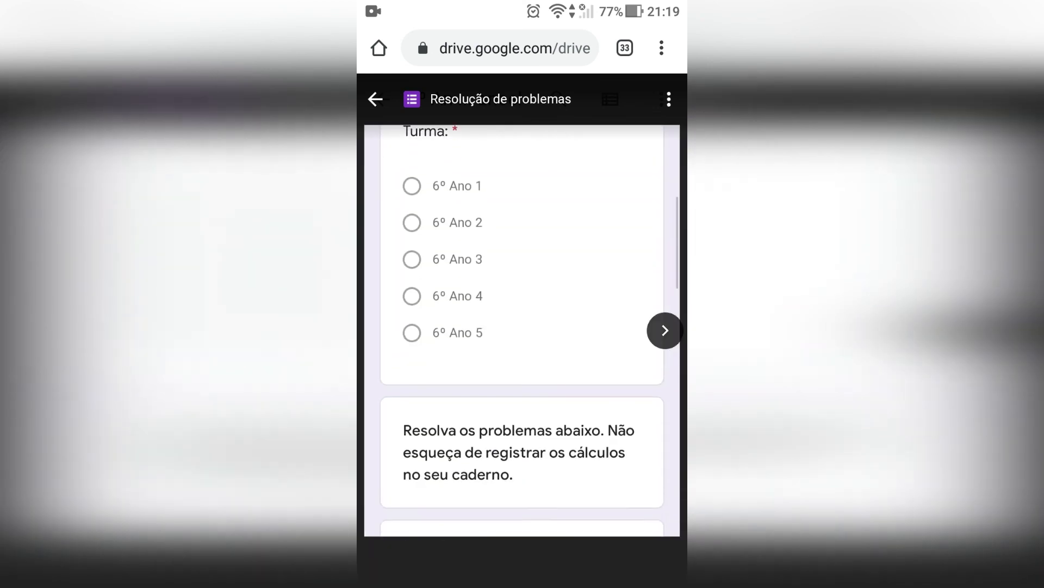
scroll(523, 329, down, 5)
click(669, 99)
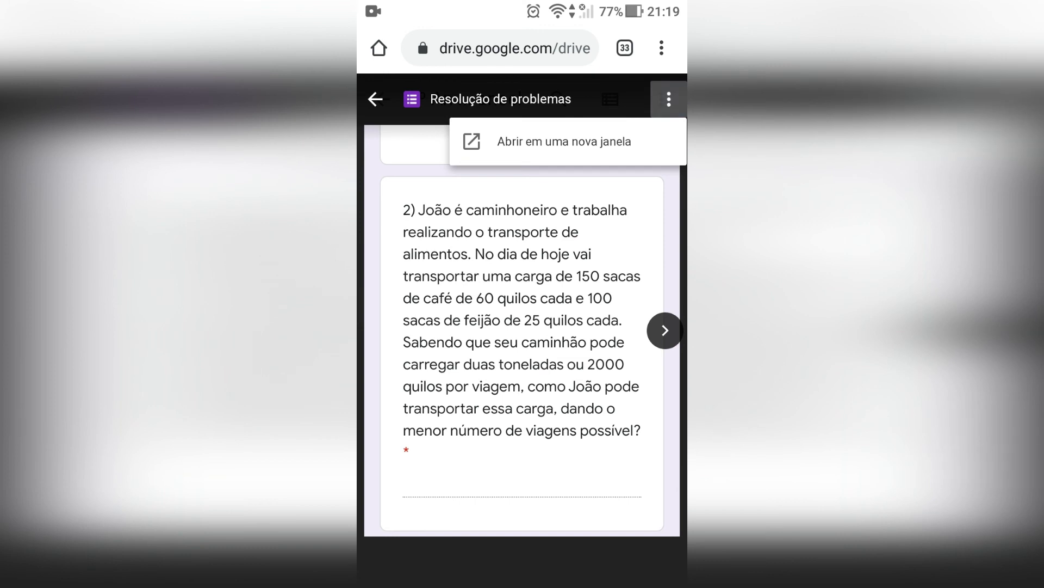
click(564, 141)
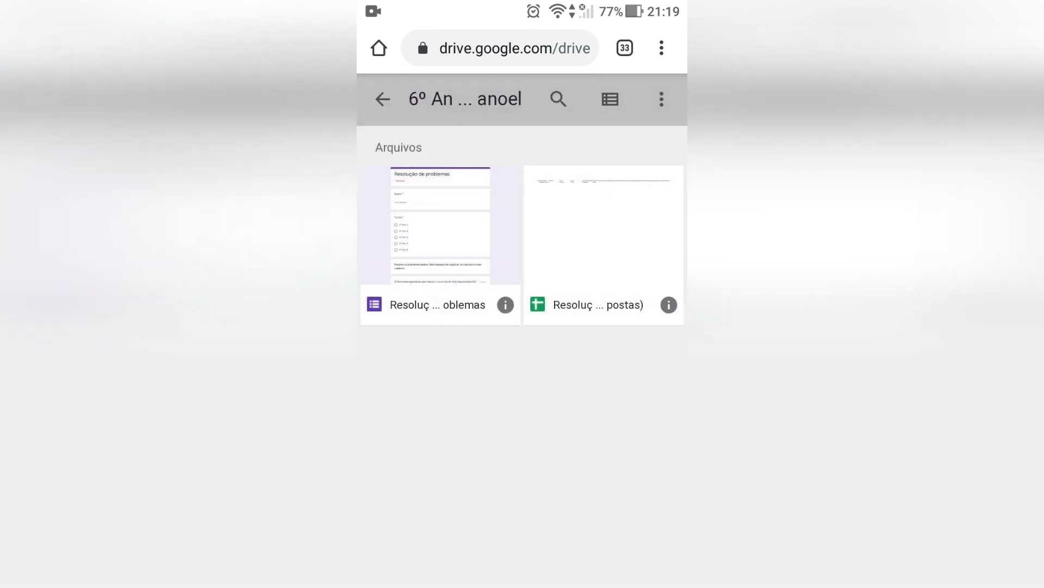
Look through the columns of the Resolução de problemas response spreadsheet and return to the Classroom folder.
click(603, 245)
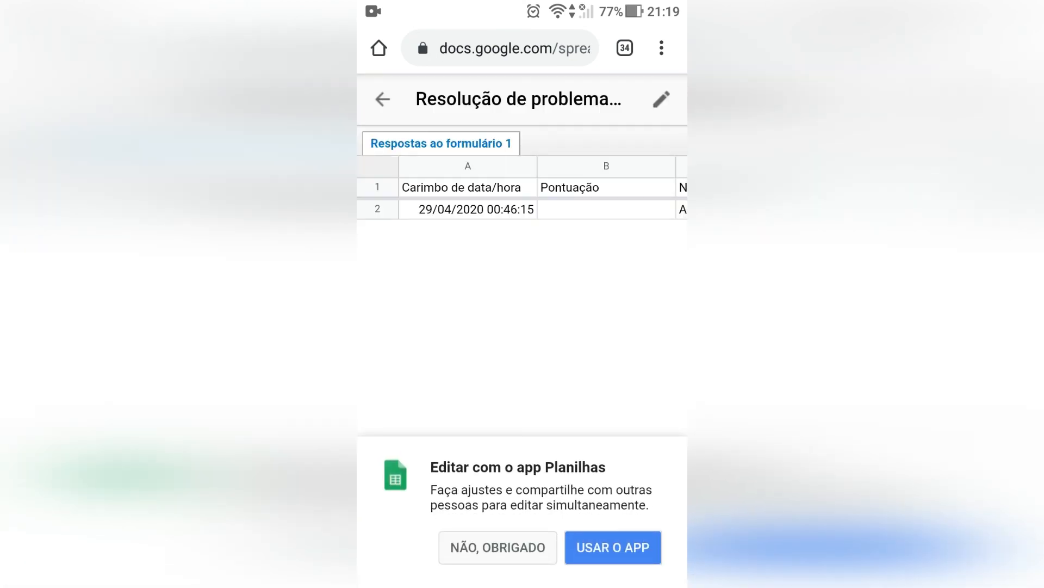
scroll(523, 187, right, 10)
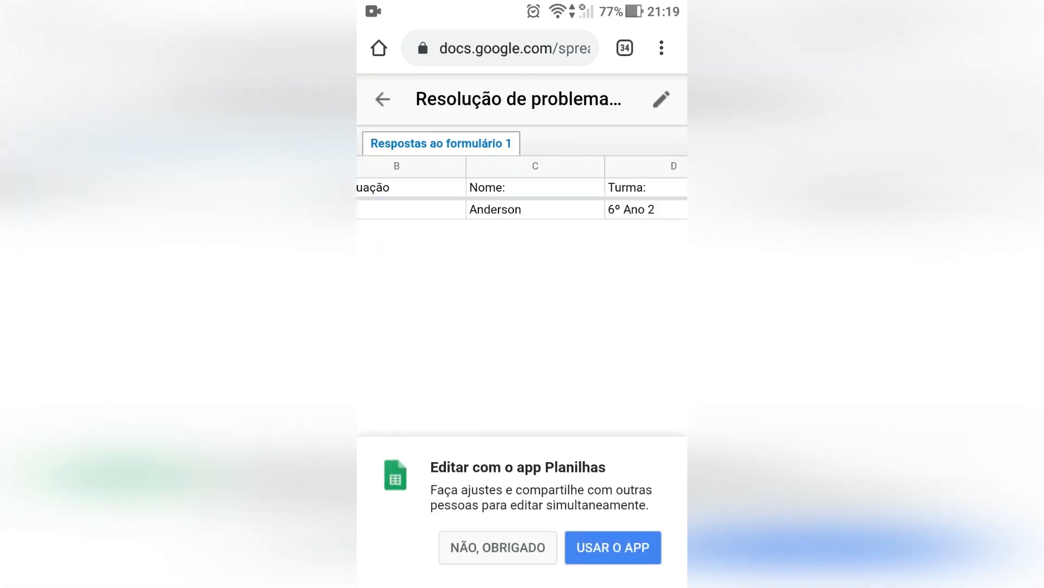
scroll(523, 188, left, 10)
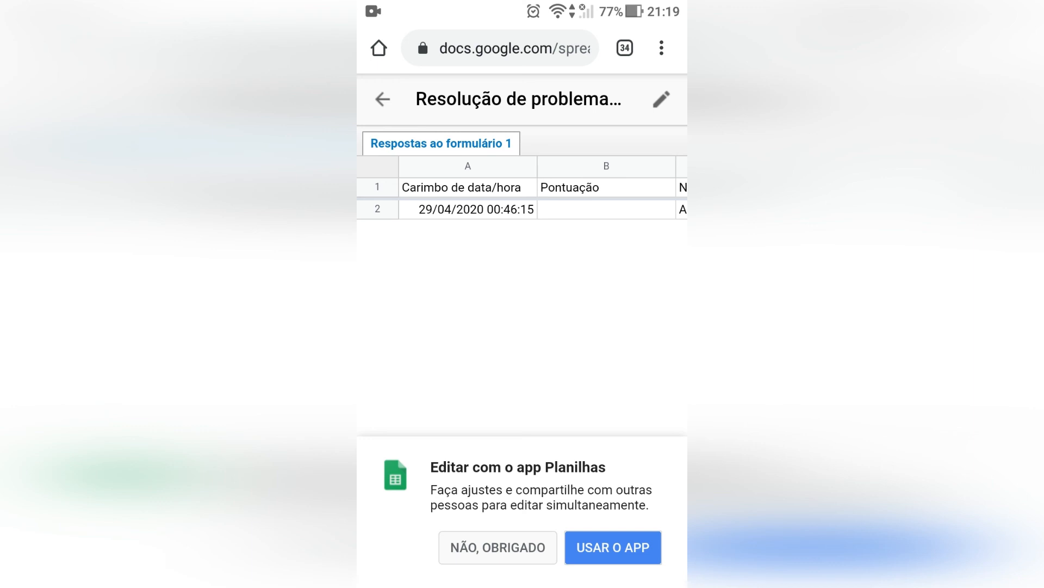
key(alt+Left)
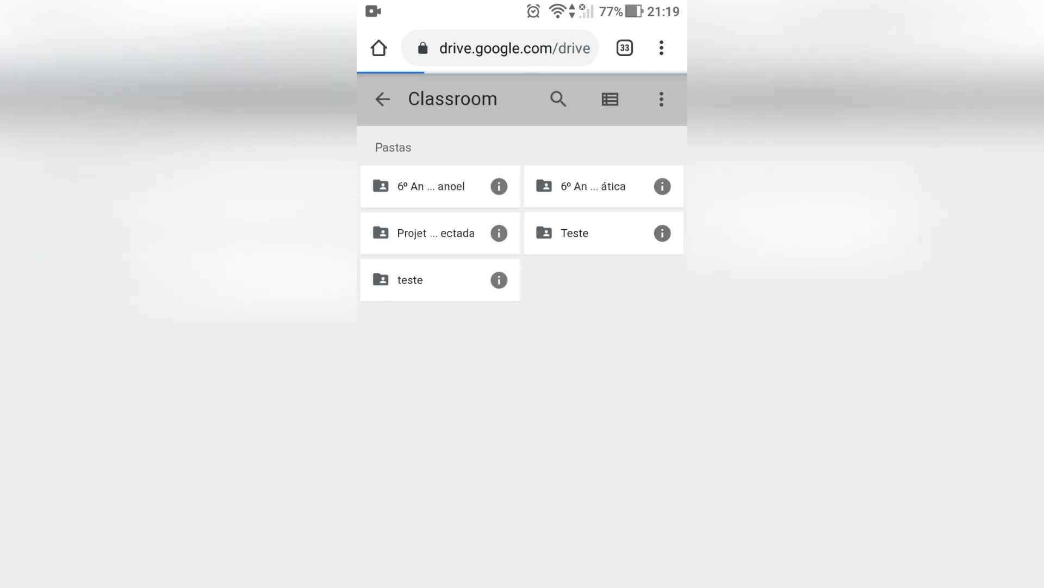